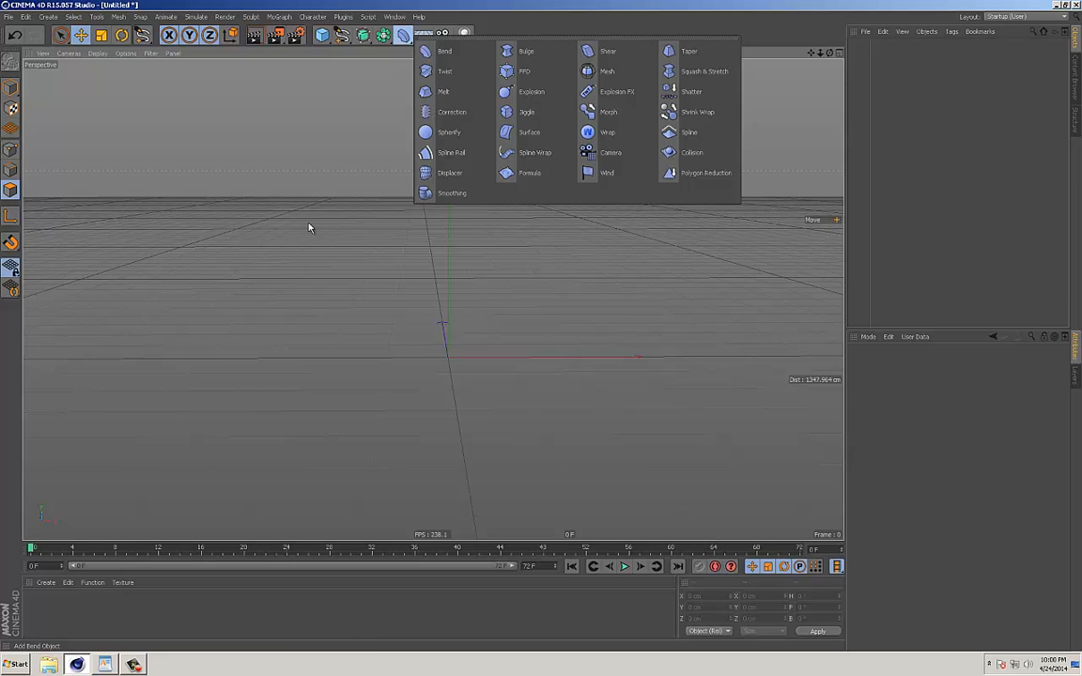
Add a cube primitive at the origin and give it two segments along each of X, Y and Z.
alt+middle_drag(503, 248, 461, 238)
alt+drag(461, 238, 455, 263)
alt+middle_drag(457, 267, 435, 235)
mouse_move(435, 235)
alt+mouse_down()
mouse_move(393, 211)
mouse_move(370, 218)
mouse_move(442, 216)
mouse_move(391, 198)
mouse_move(449, 234)
mouse_move(432, 214)
alt+mouse_up()
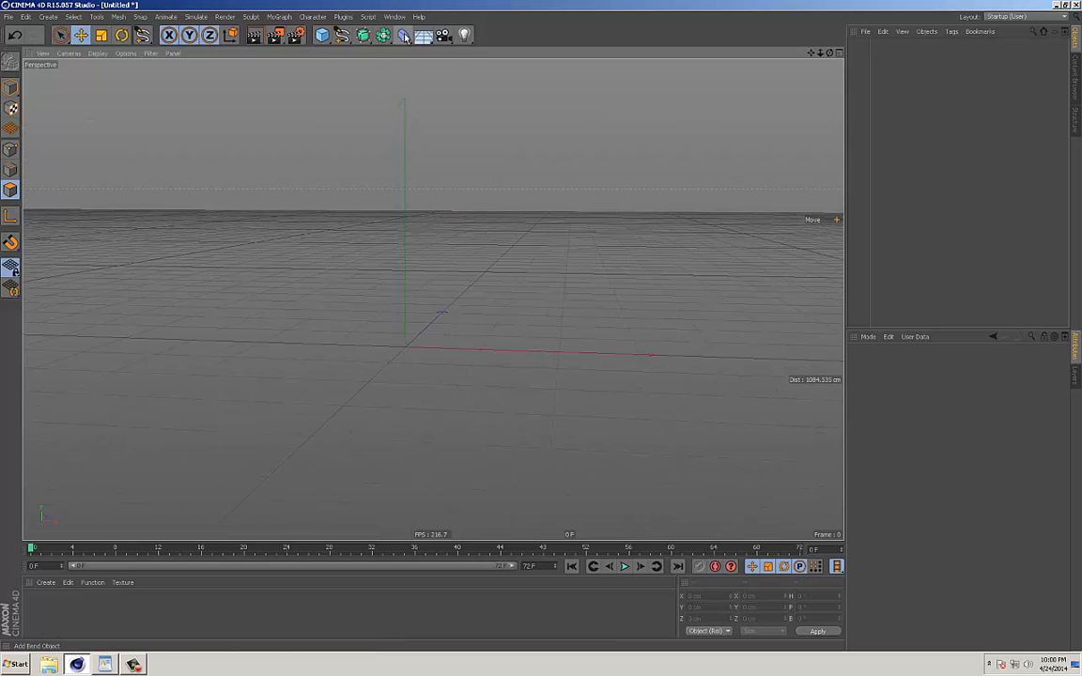
click(322, 35)
alt+drag(507, 310, 481, 313)
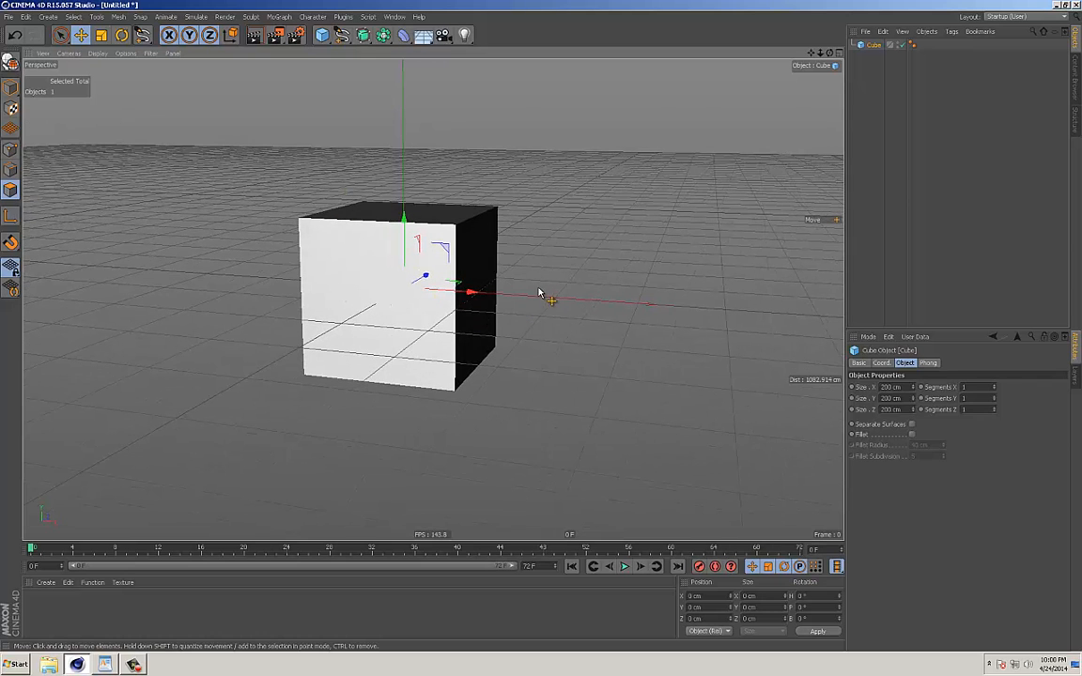
click(994, 396)
alt+drag(526, 352, 314, 234)
Resize the cube to about 116.5 cm in X and 125.8 cm in Z in model mode, and make it editable.
click(10, 87)
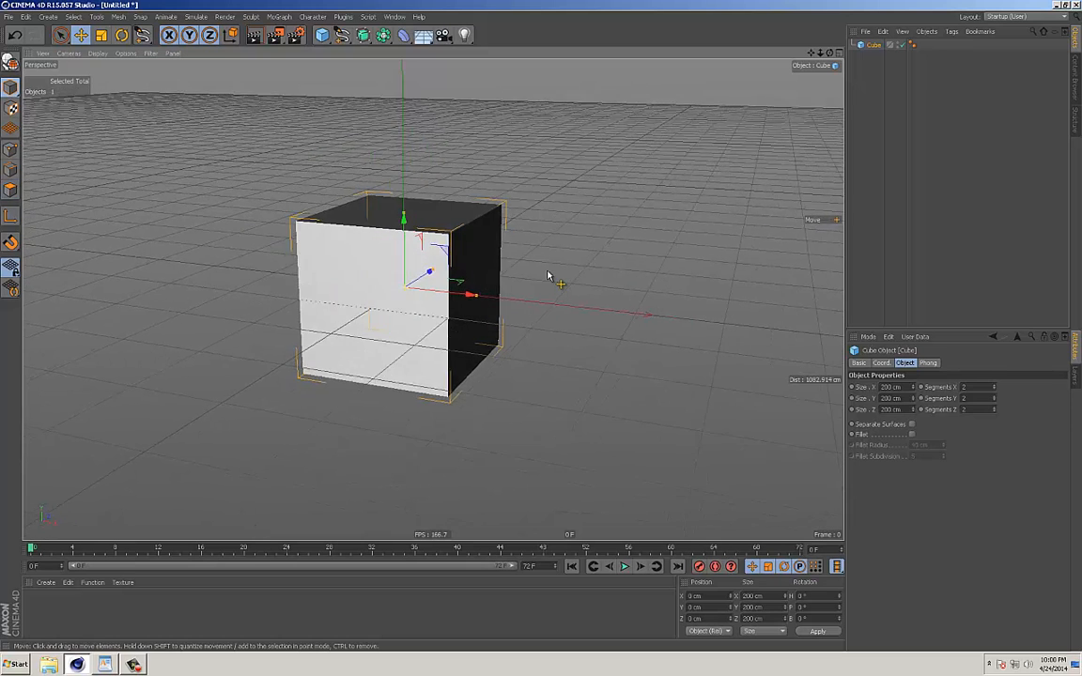
drag(473, 292, 442, 277)
mouse_move(489, 282)
alt+mouse_down()
mouse_move(507, 240)
mouse_move(507, 286)
alt+mouse_up()
alt+drag(439, 281, 454, 252)
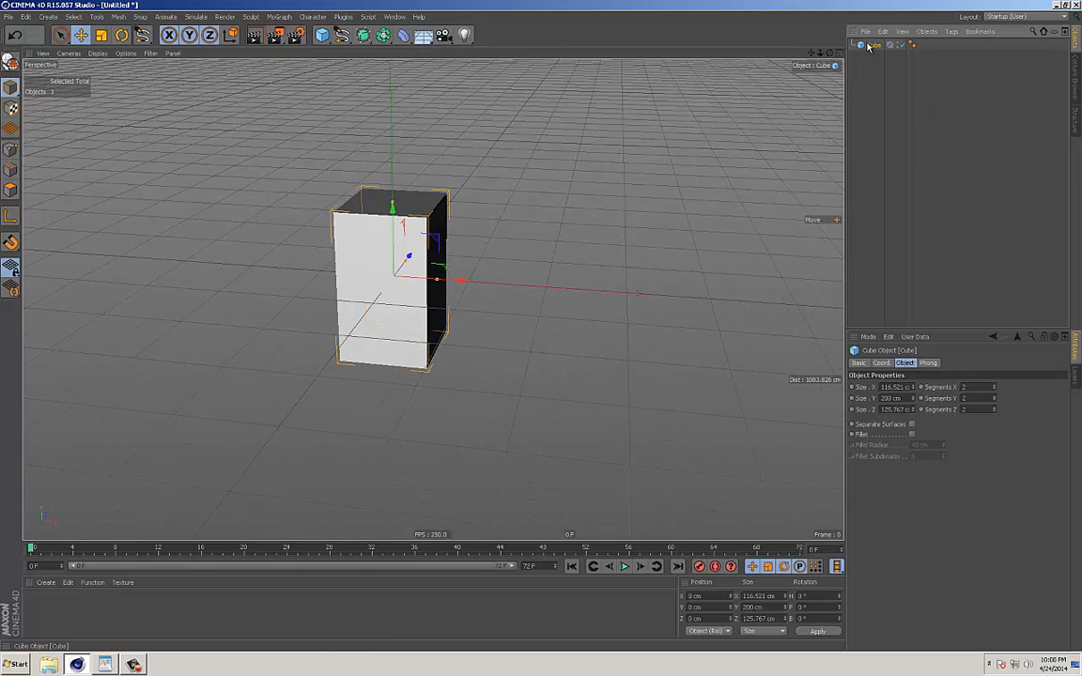
key(c)
alt+drag(554, 174, 425, 97)
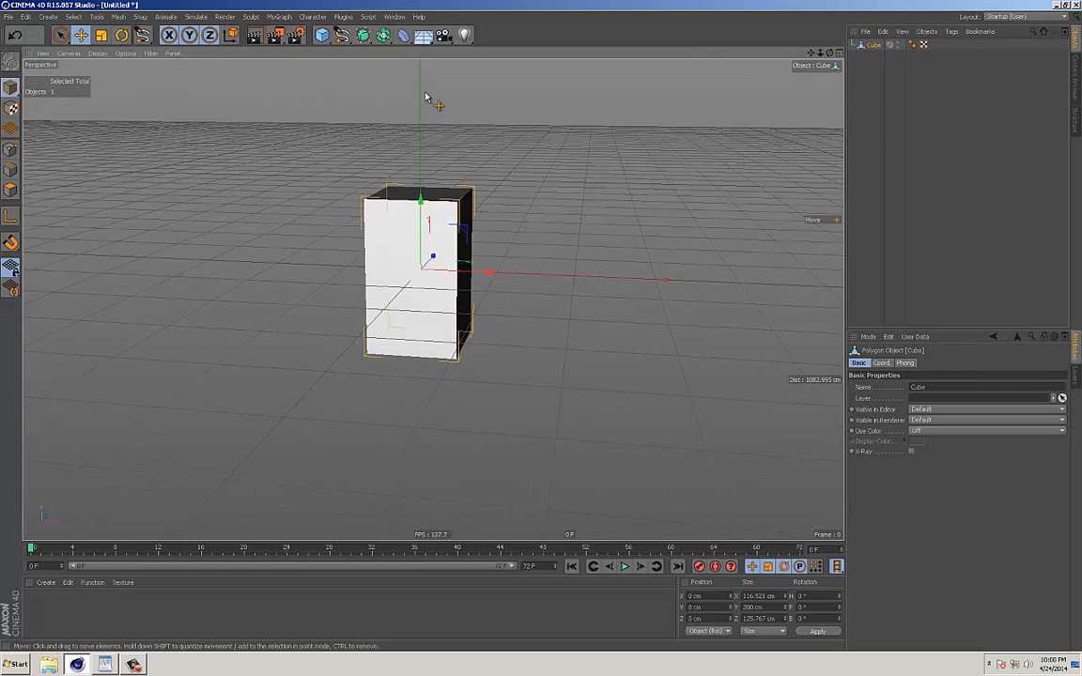
Add a Bend deformer to the scene around the cube.
click(404, 34)
click(437, 47)
alt+drag(522, 232, 570, 221)
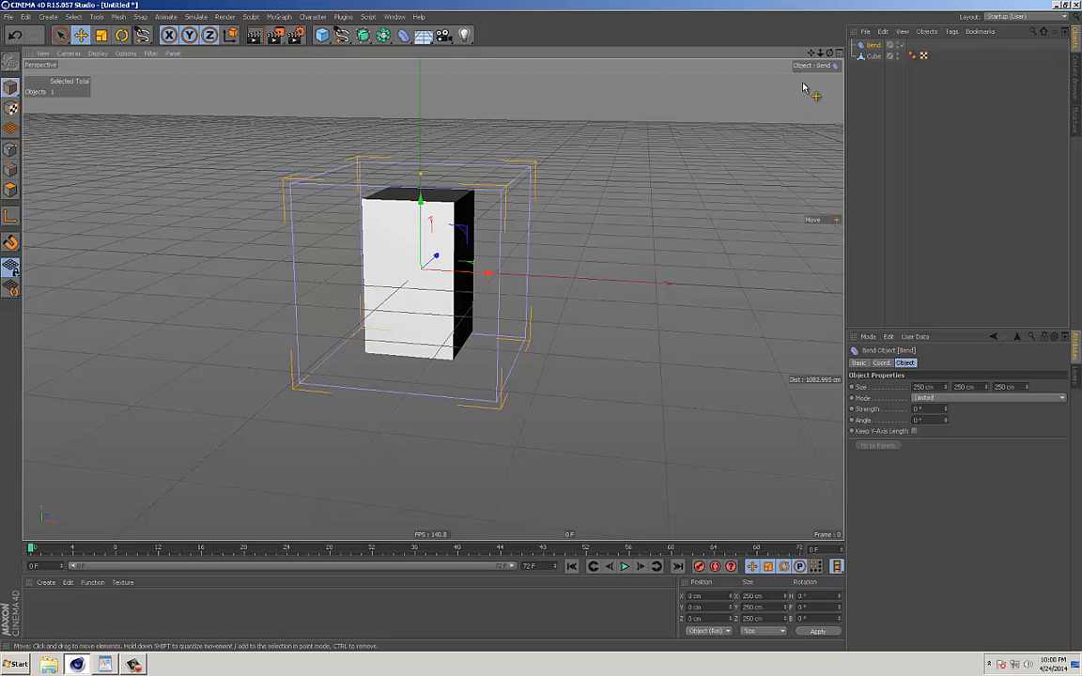
Test the Bend deformer's strength while it sits outside the cube's hierarchy, and reset it to 0°.
drag(945, 409, 802, 407)
text(0)
key(Return)
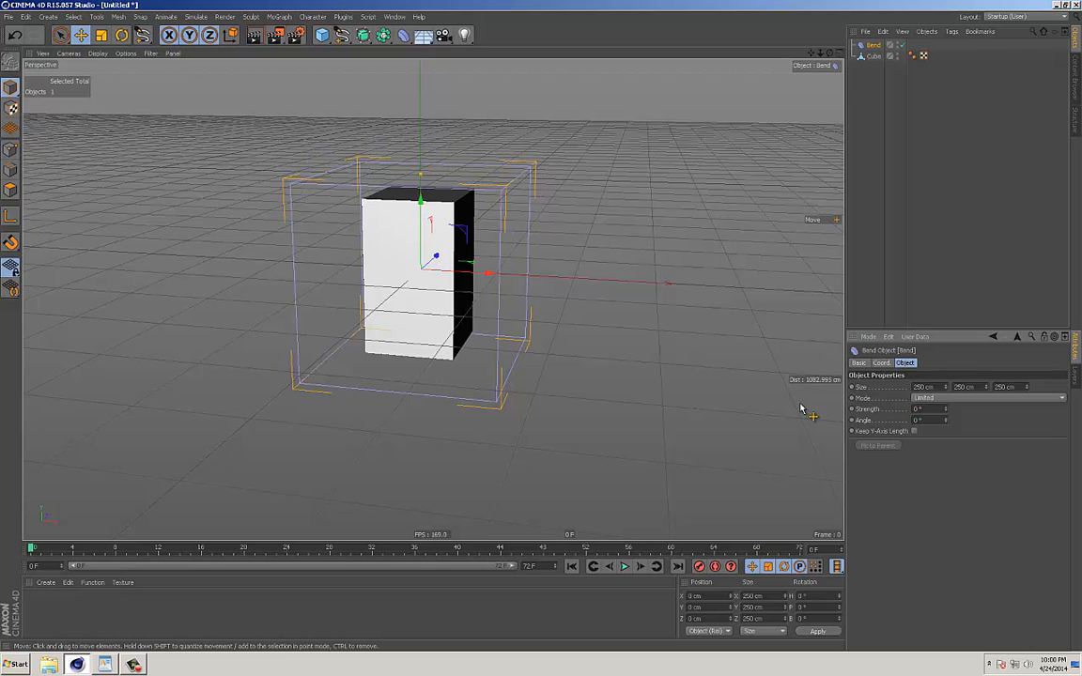
Nest the Bend deformer under the cube and fit it to its parent.
click(874, 56)
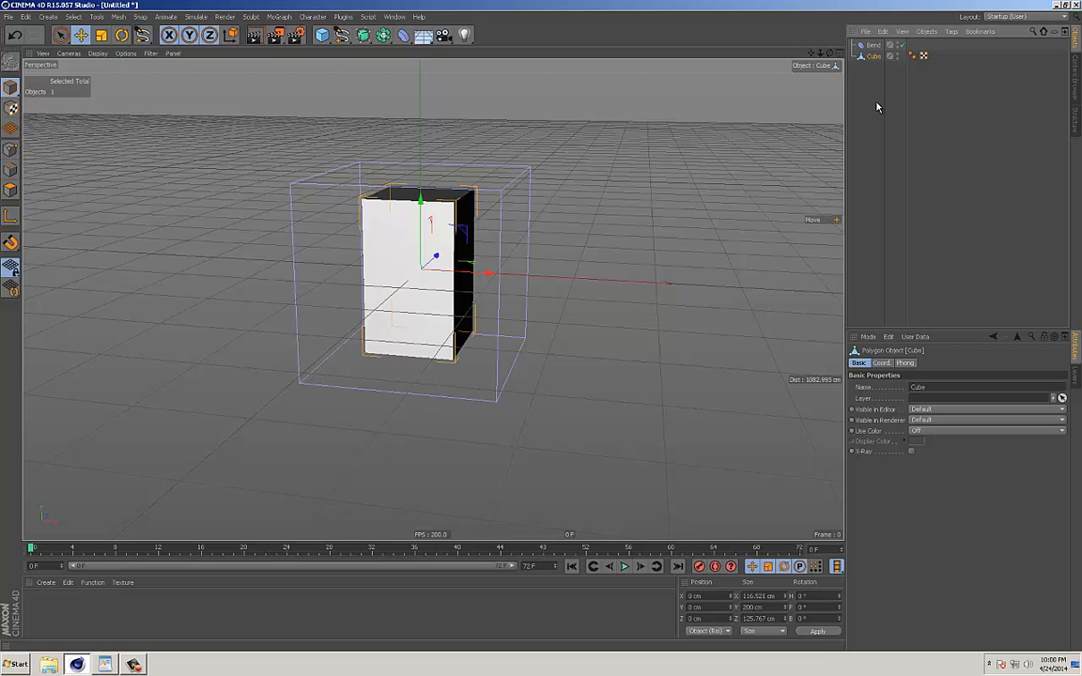
click(873, 45)
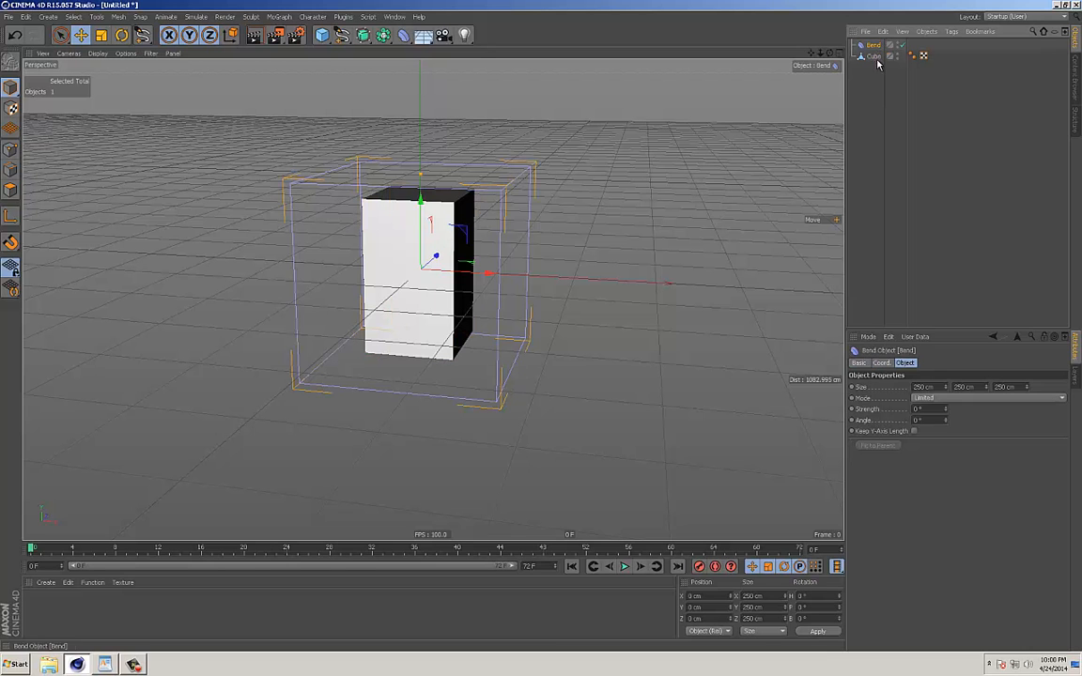
drag(876, 59, 873, 58)
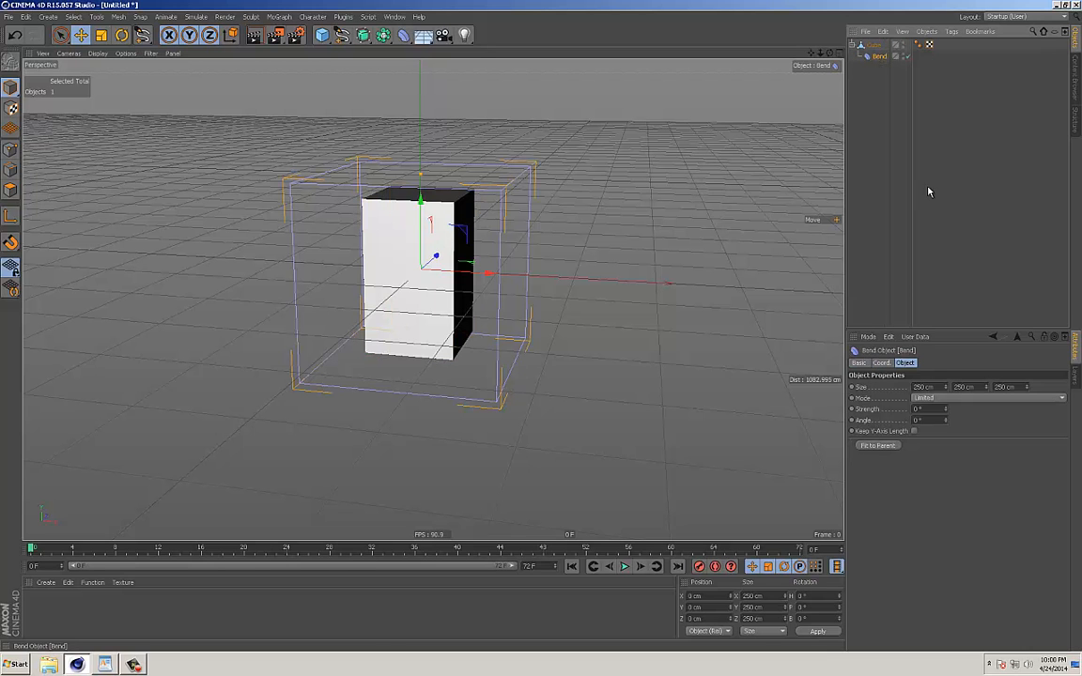
mouse_move(947, 411)
mouse_down()
mouse_move(947, 369)
mouse_move(946, 437)
mouse_move(949, 387)
mouse_move(948, 411)
mouse_up()
alt+drag(541, 357, 563, 355)
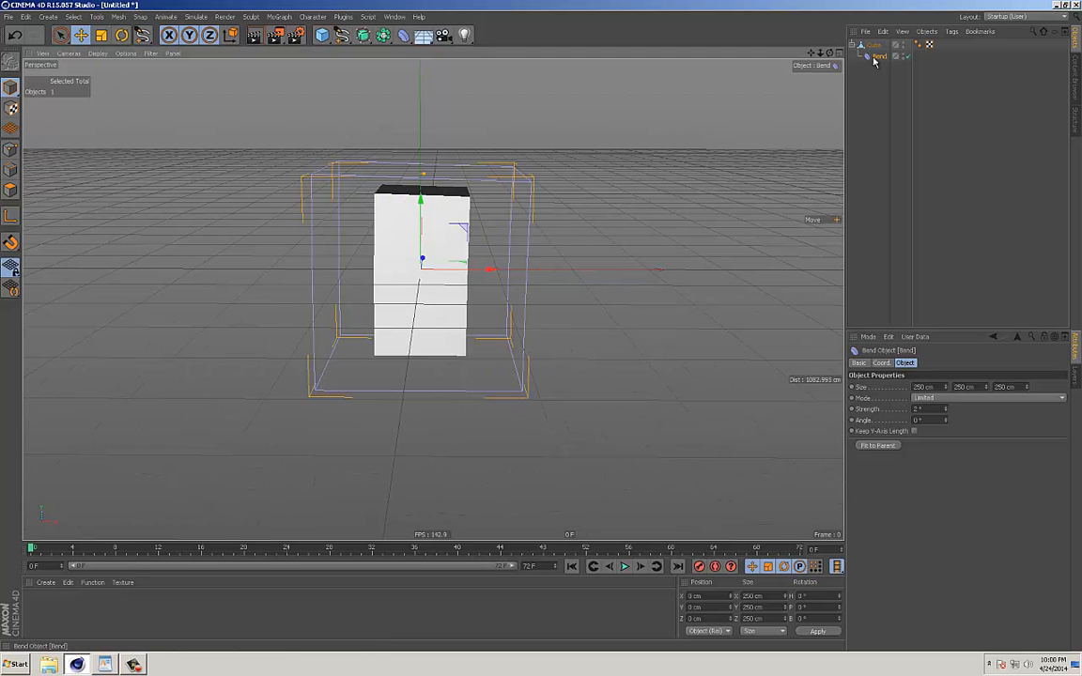
alt+drag(681, 299, 630, 297)
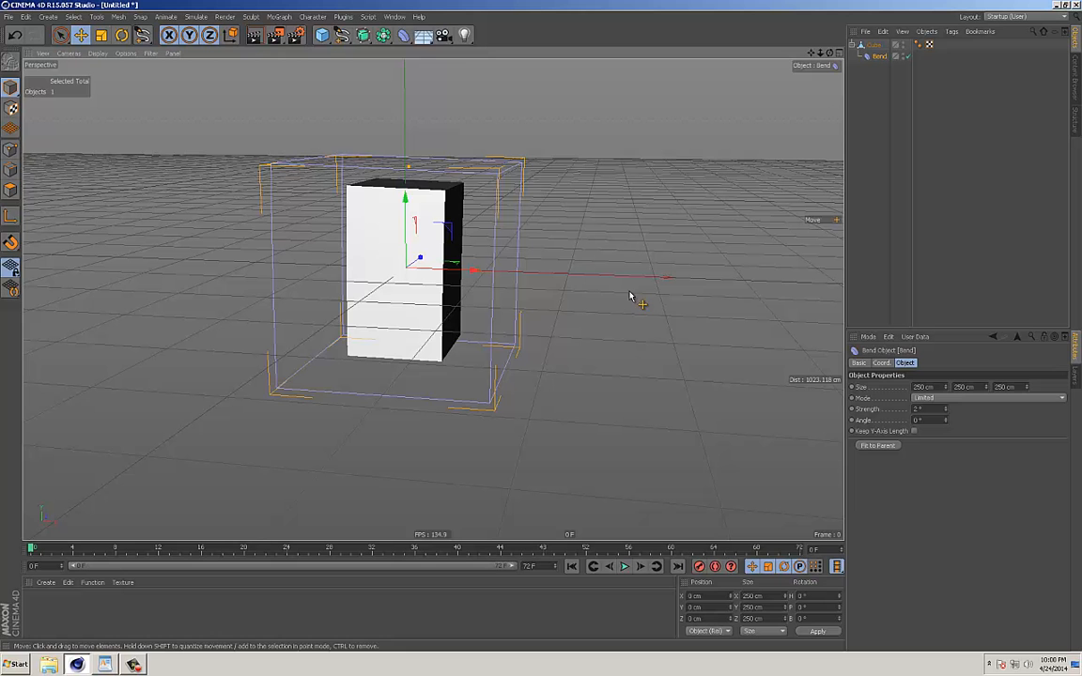
click(880, 447)
Bend the cube with a strength of -43° and an angle of -76°, keeping the mode on Limited.
alt+drag(623, 333, 476, 242)
drag(949, 414, 943, 464)
alt+drag(442, 291, 526, 329)
click(944, 398)
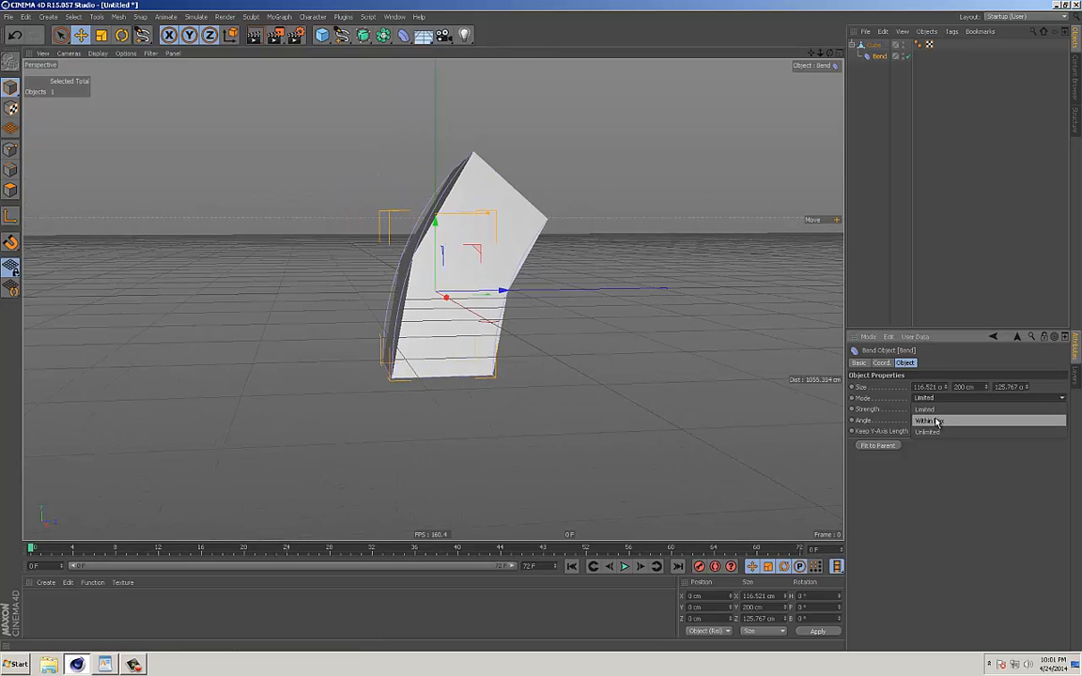
click(930, 410)
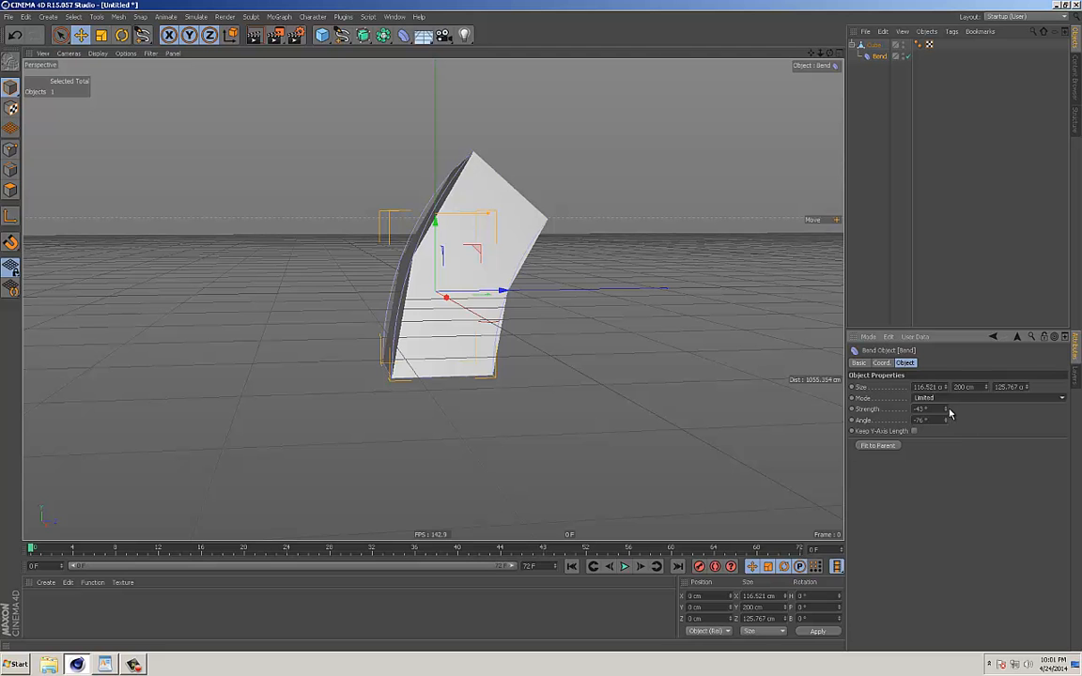
Reset the Bend strength to 0° and disable the Bend deformer.
mouse_move(941, 411)
mouse_down()
mouse_move(944, 347)
mouse_move(945, 399)
mouse_up()
alt+drag(430, 350, 648, 346)
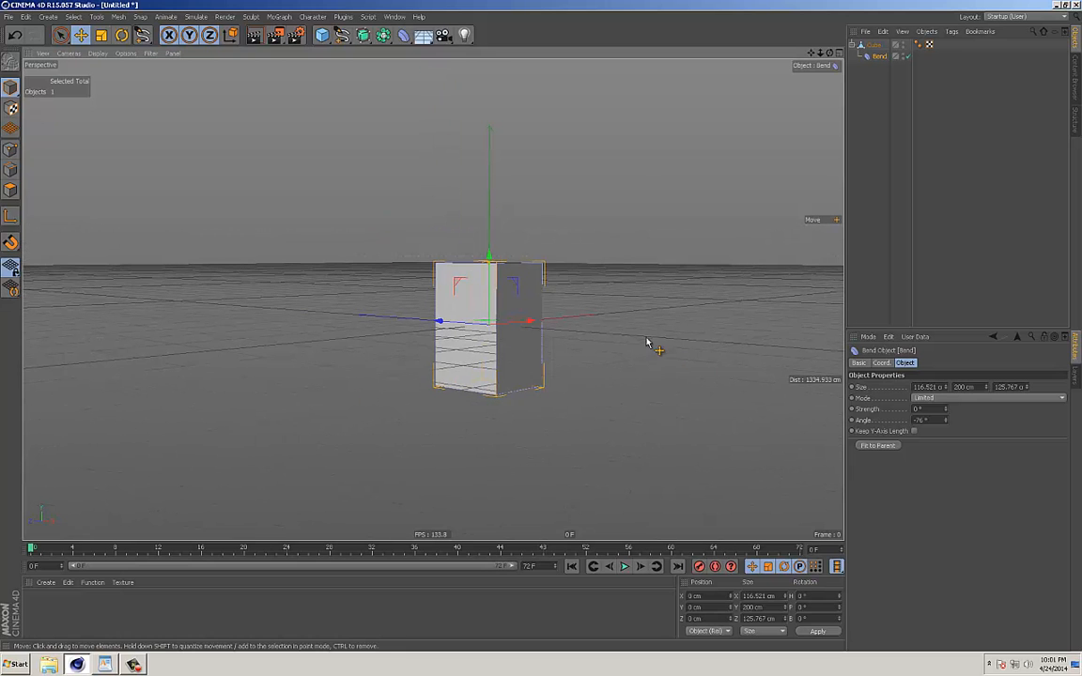
alt+drag(689, 237, 573, 254)
Add a Bulge deformer as a child of the cube and fit it to its parent.
click(404, 39)
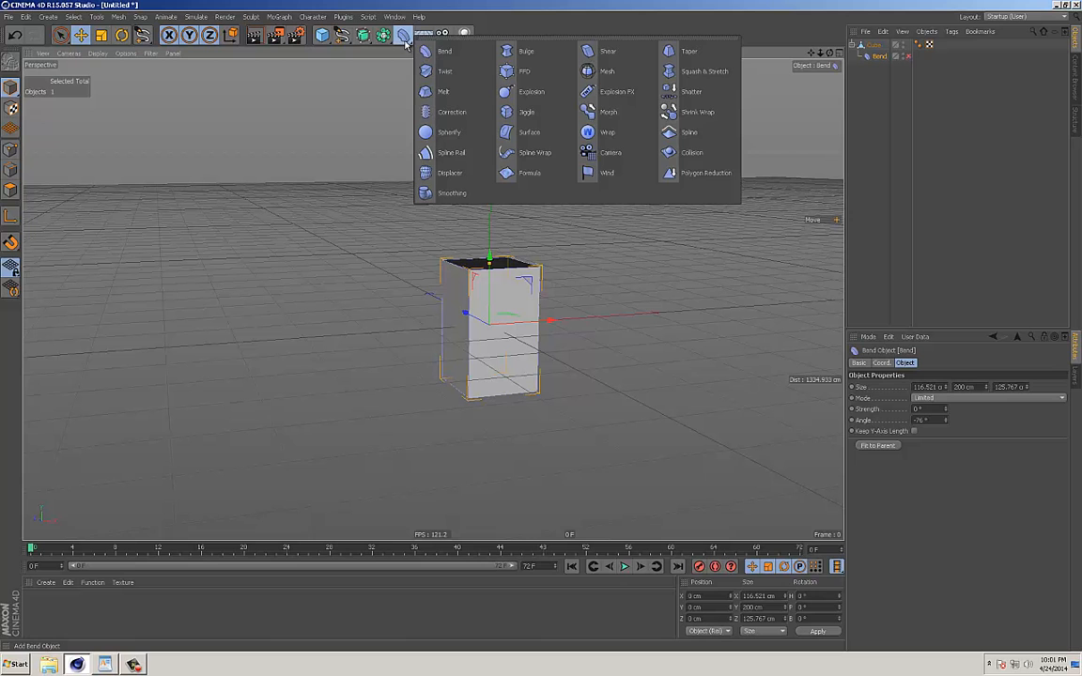
click(512, 50)
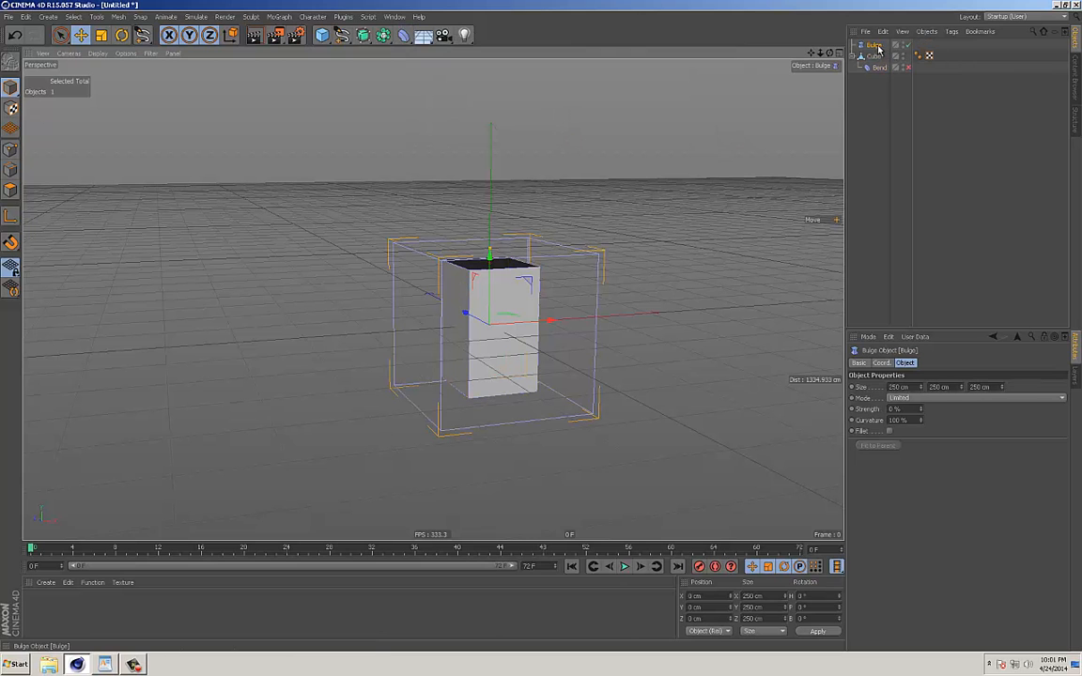
drag(879, 48, 875, 57)
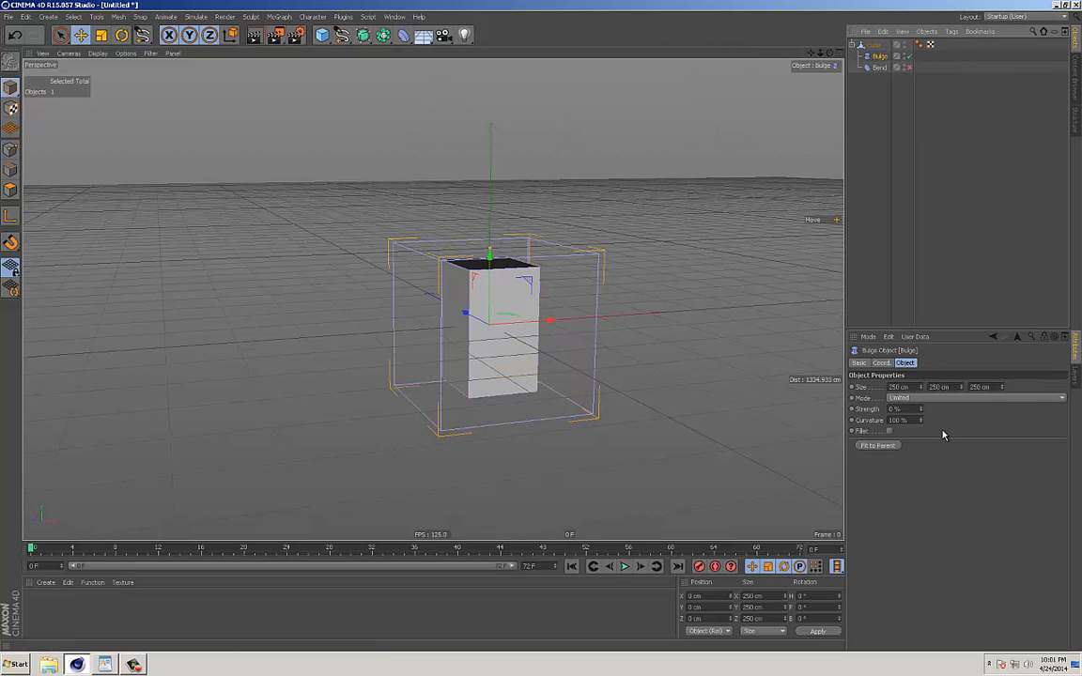
click(879, 445)
Pinch the cube's middle with a Bulge strength of -48%, inspect the shape, and disable the Bulge deformer.
mouse_move(921, 408)
mouse_down()
mouse_move(924, 375)
mouse_move(935, 442)
mouse_move(921, 415)
mouse_up()
alt+drag(647, 375, 435, 352)
alt+right_drag(435, 352, 635, 364)
mouse_move(558, 362)
alt+mouse_down()
mouse_move(689, 363)
mouse_move(633, 373)
mouse_move(541, 357)
alt+mouse_up()
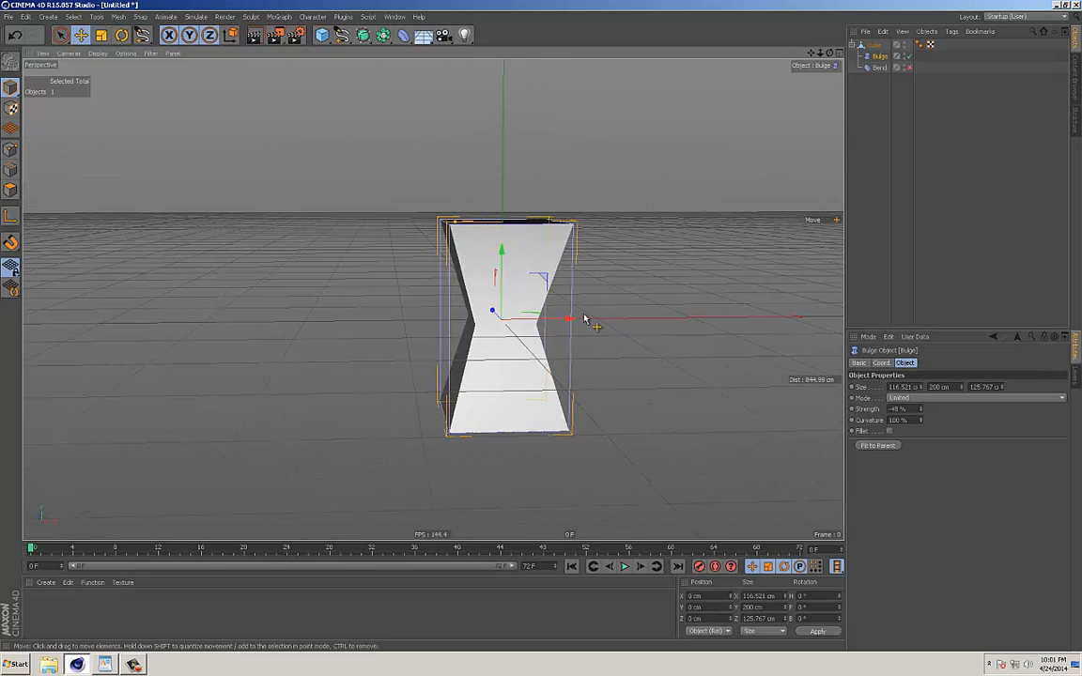
alt+drag(629, 336, 591, 344)
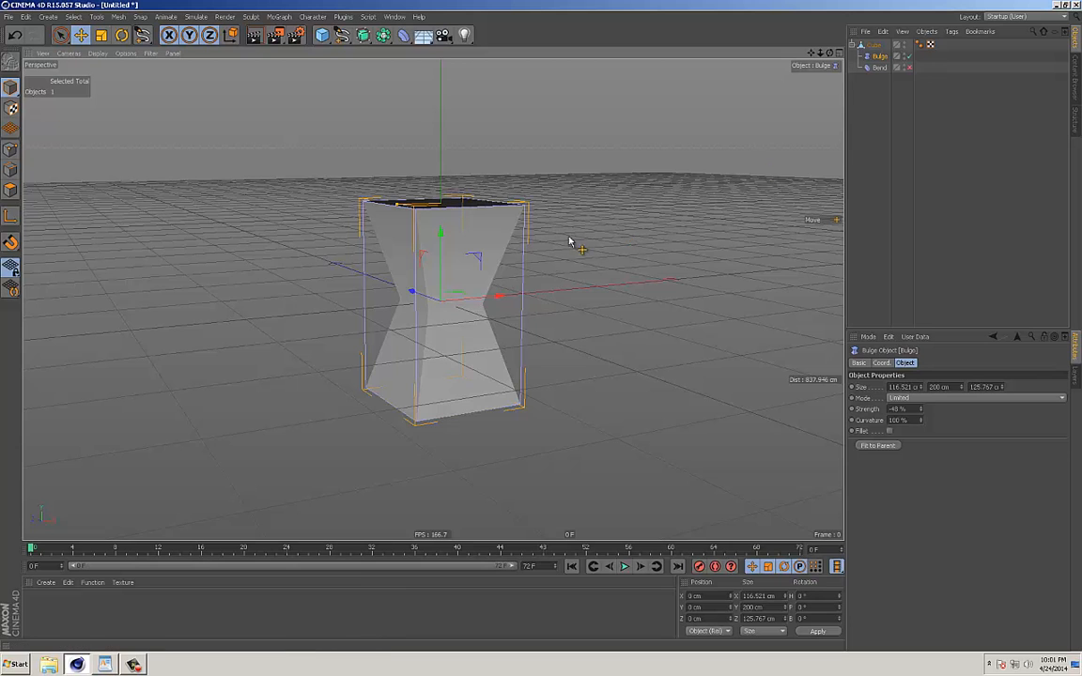
alt+drag(572, 242, 522, 245)
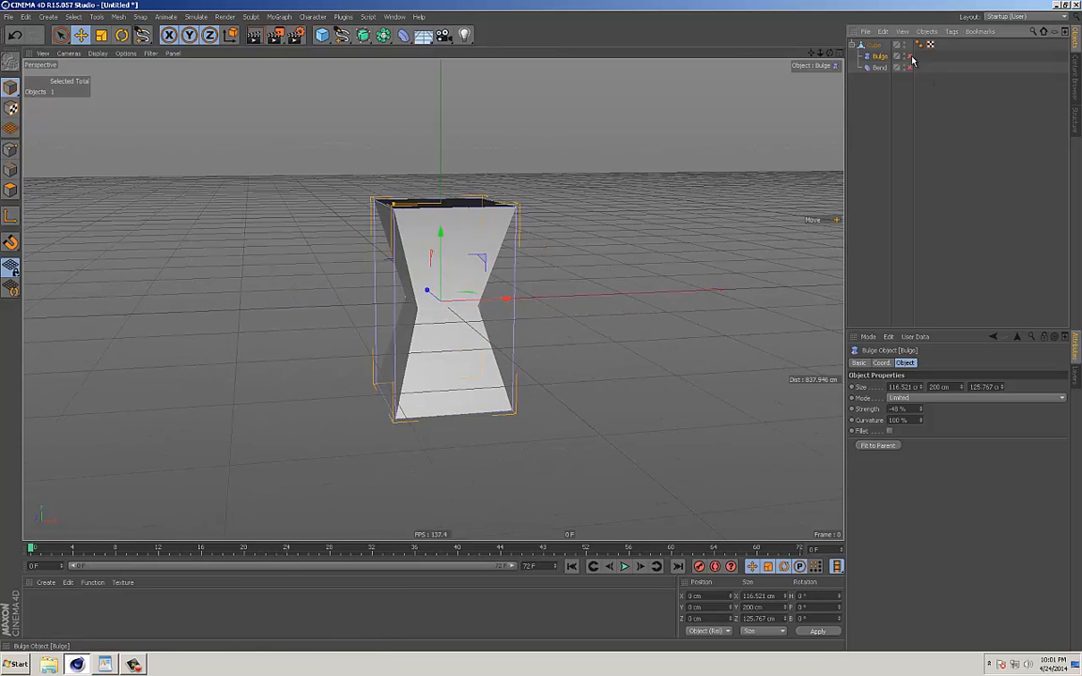
Add a Twist deformer as a child of the cube and fit it to its parent.
click(402, 38)
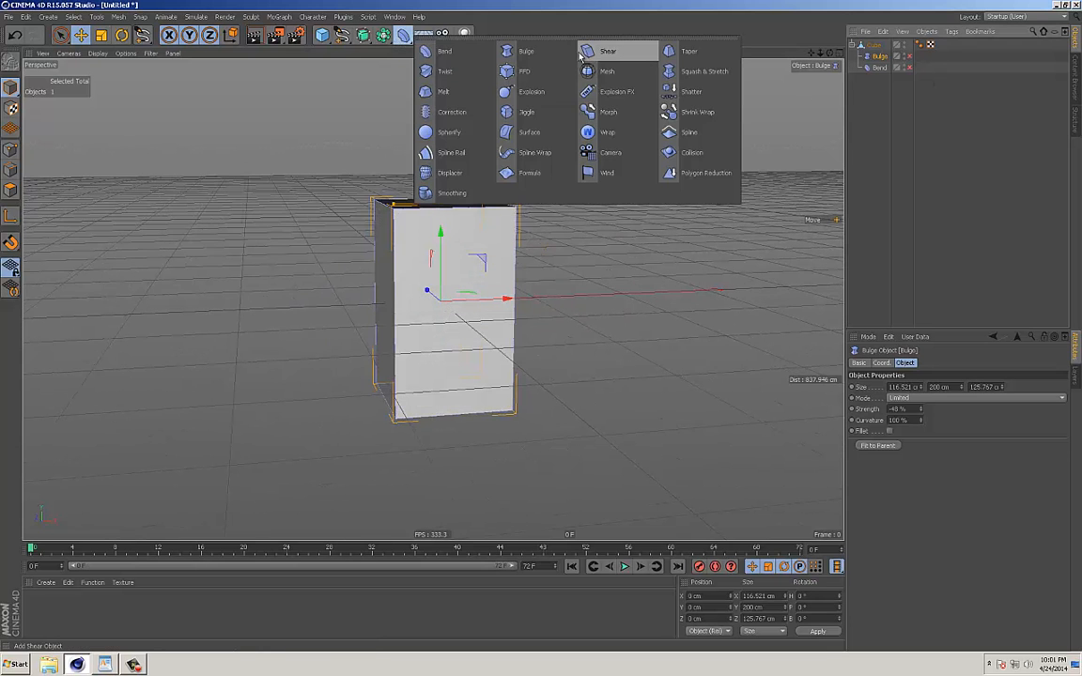
click(441, 72)
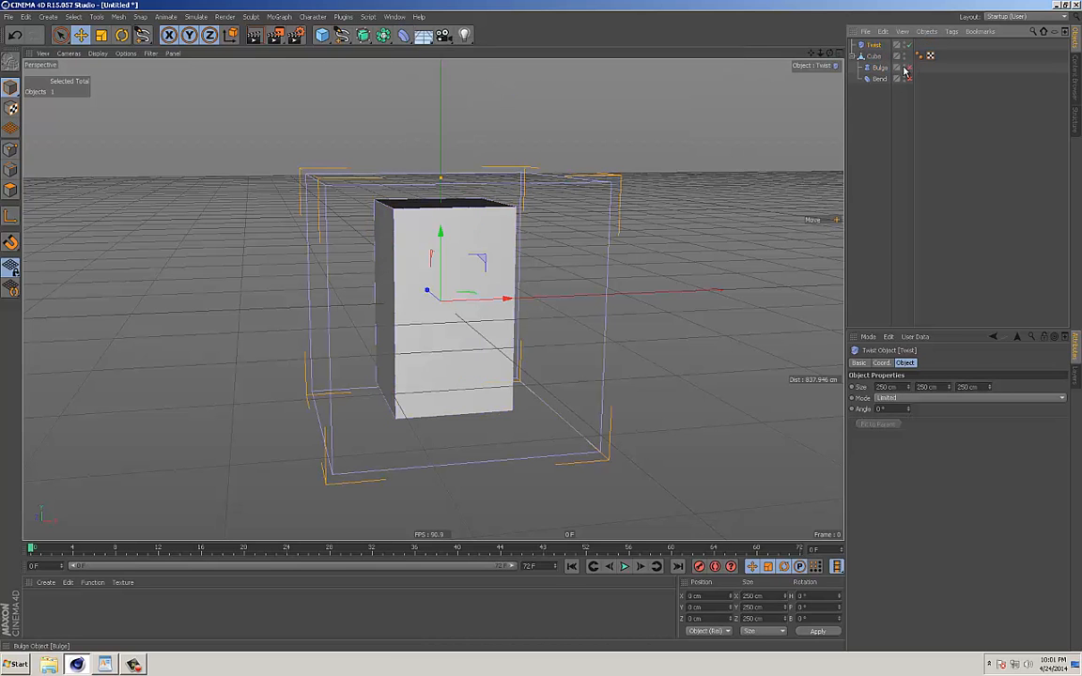
drag(876, 61, 880, 67)
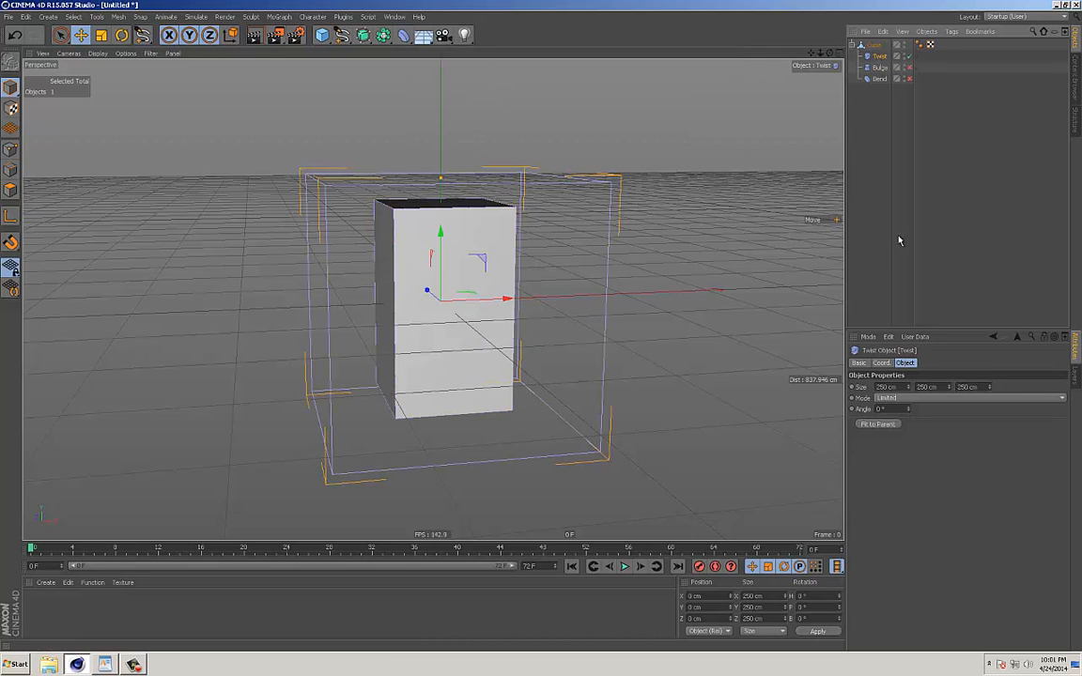
click(878, 423)
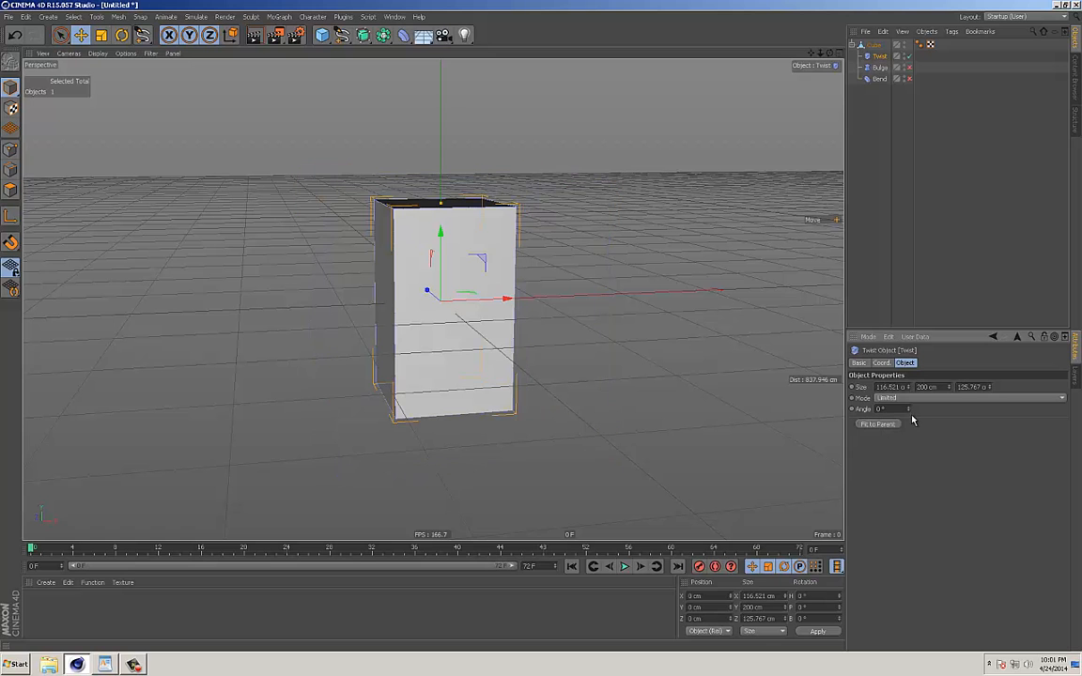
Try Twist angles of 323° and 89° on the cube.
drag(908, 414, 921, 234)
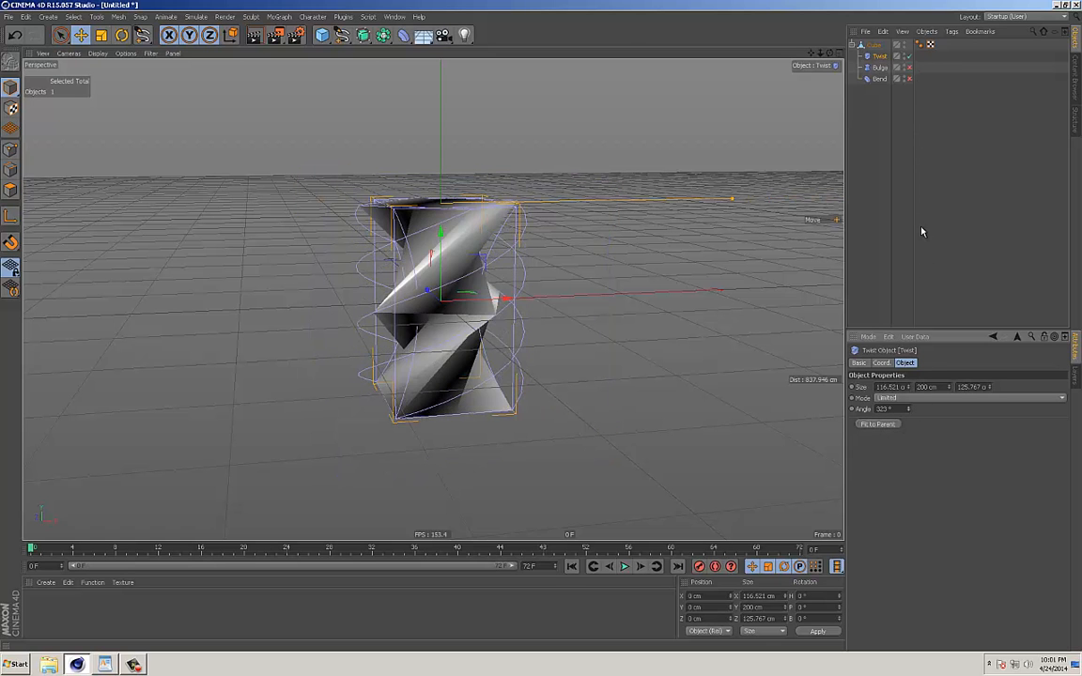
alt+drag(575, 249, 564, 259)
drag(909, 415, 911, 526)
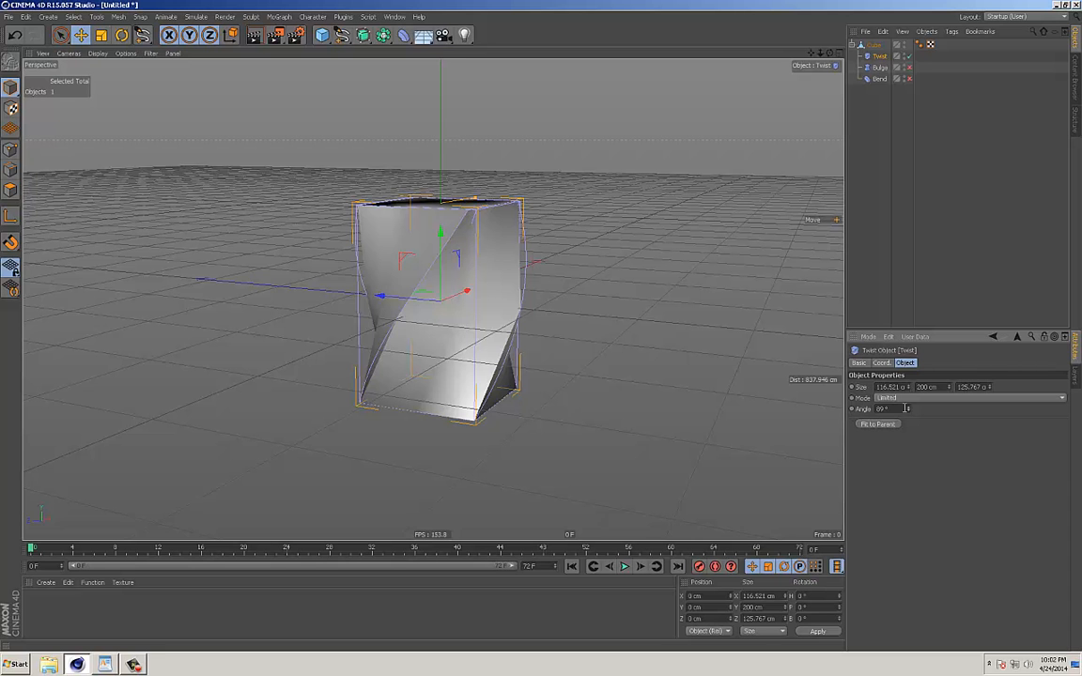
Set the Twist angle to -16° and inspect the twisted cube from several sides.
drag(909, 412, 910, 473)
alt+drag(553, 323, 529, 322)
alt+right_drag(530, 322, 572, 328)
alt+drag(572, 329, 604, 347)
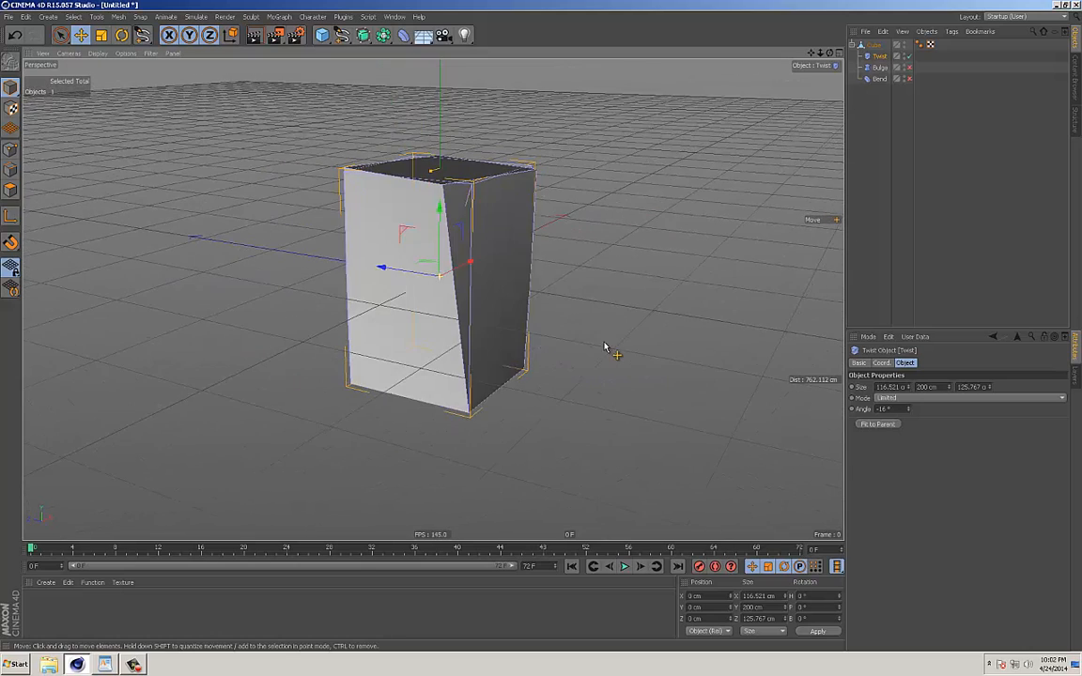
alt+drag(598, 300, 620, 303)
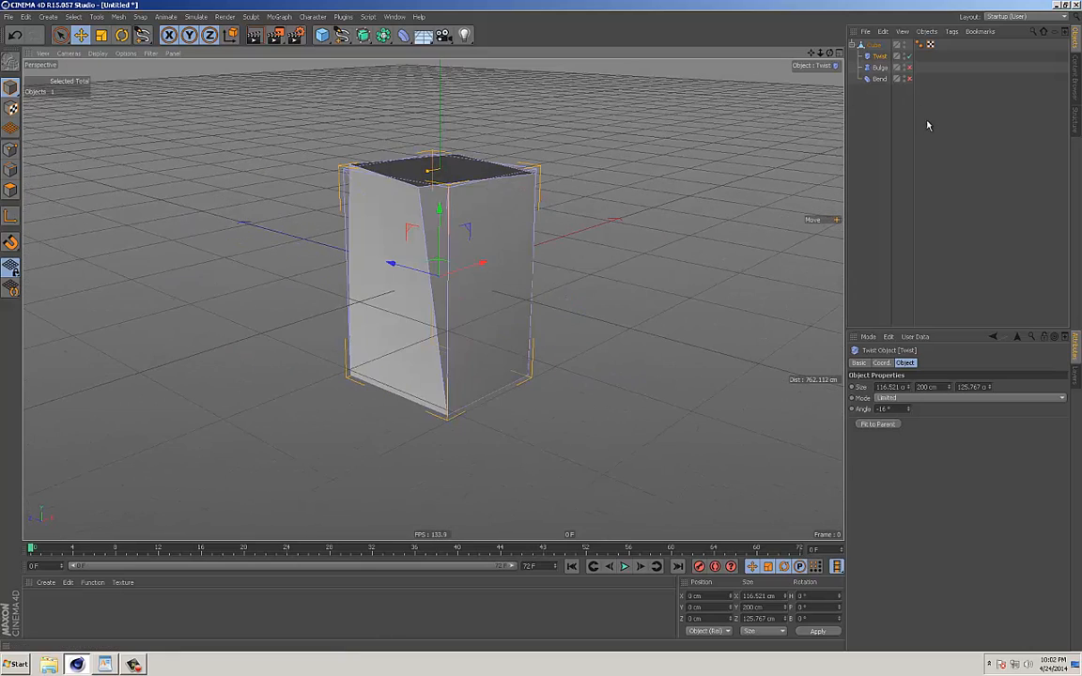
Delete the disabled Bend and Bulge deformers from the cube, keeping only the Twist deformer.
drag(916, 136, 957, 135)
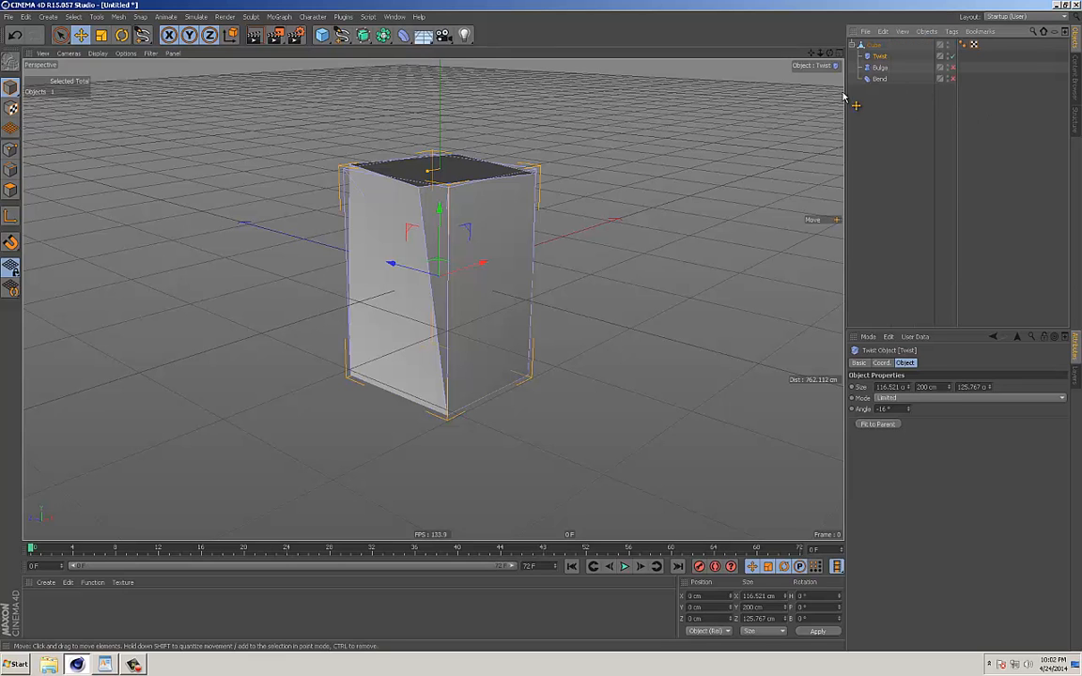
click(880, 80)
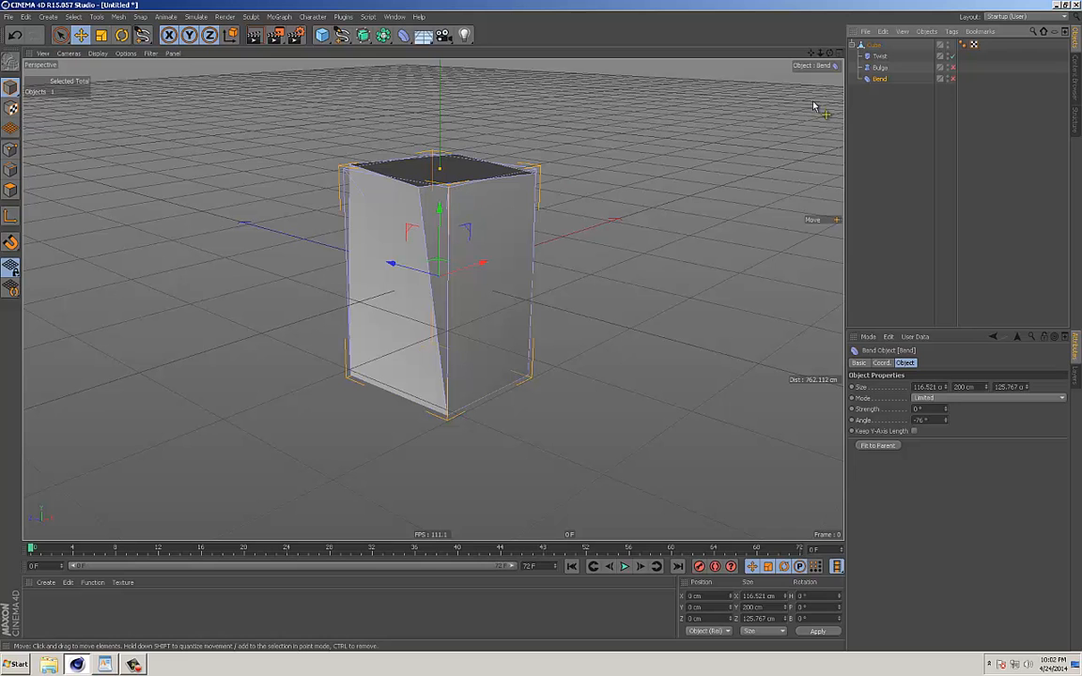
key(Delete)
click(881, 69)
key(Delete)
Convert the twisted cube with Current State to Object and select the resulting polygon copy.
alt+middle_drag(580, 219, 576, 222)
click(875, 46)
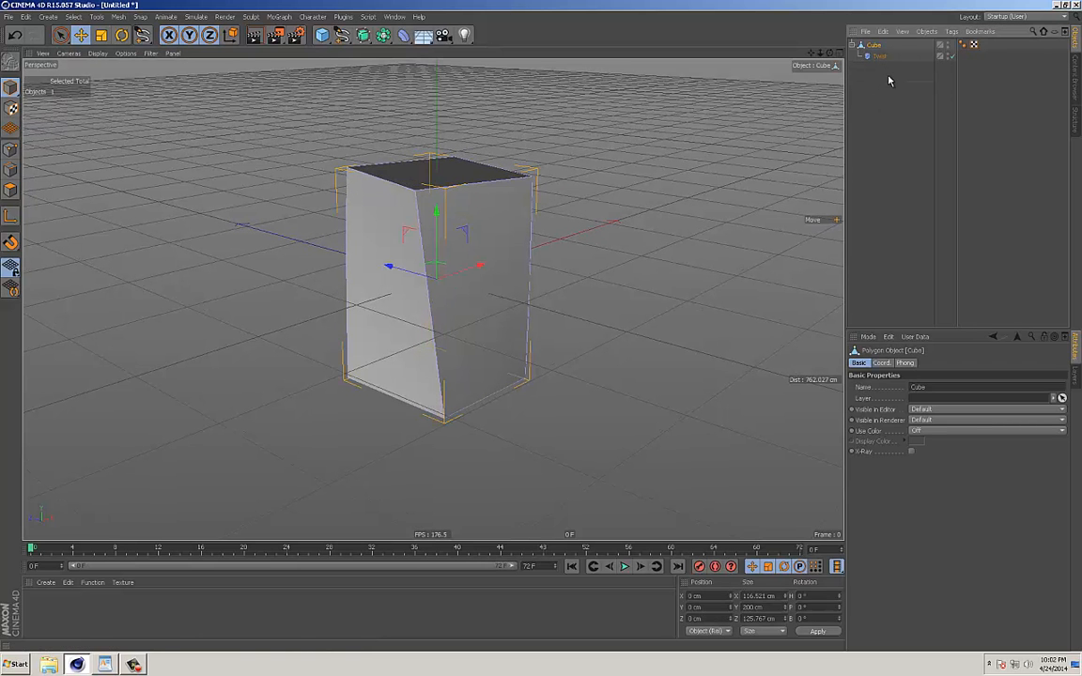
alt+drag(547, 284, 577, 261)
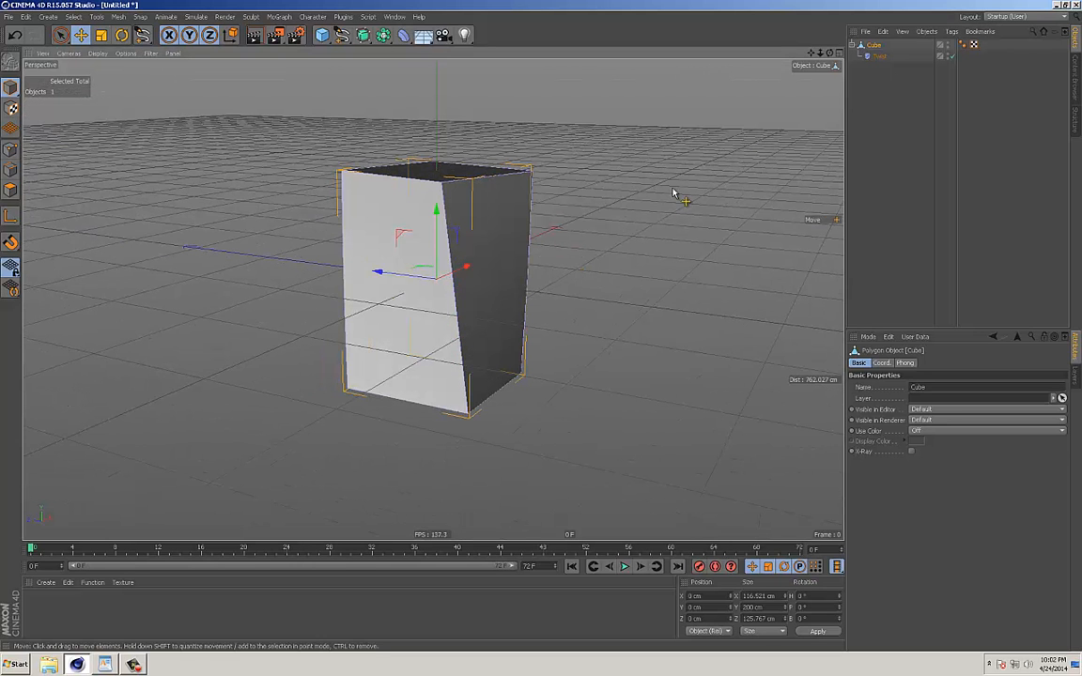
right_click(876, 47)
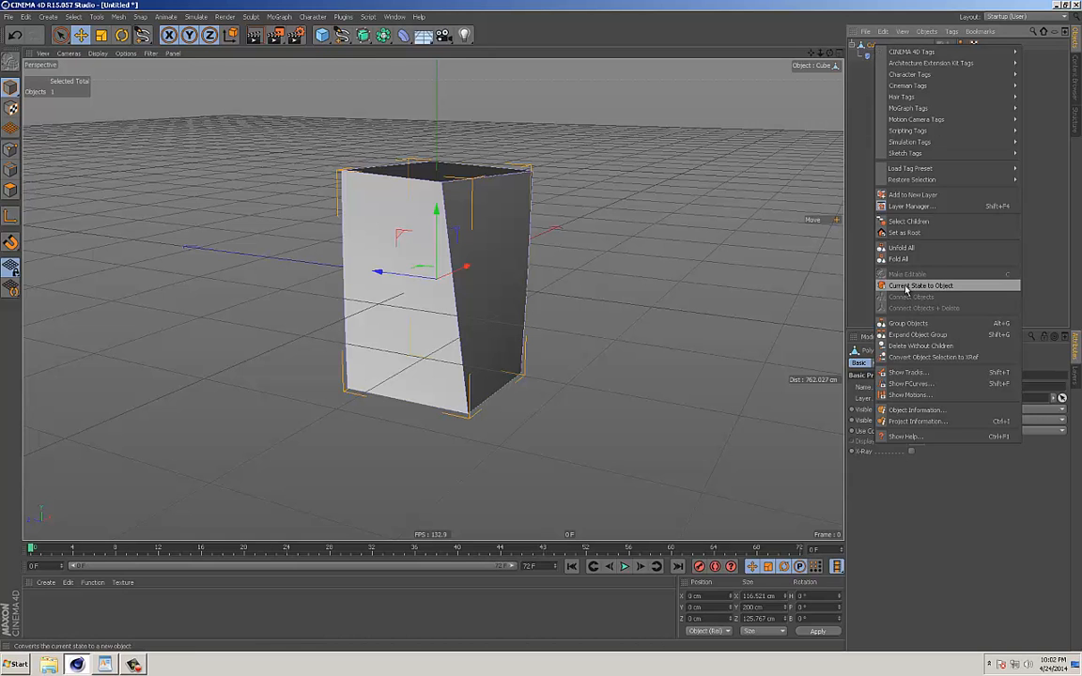
click(907, 287)
click(871, 69)
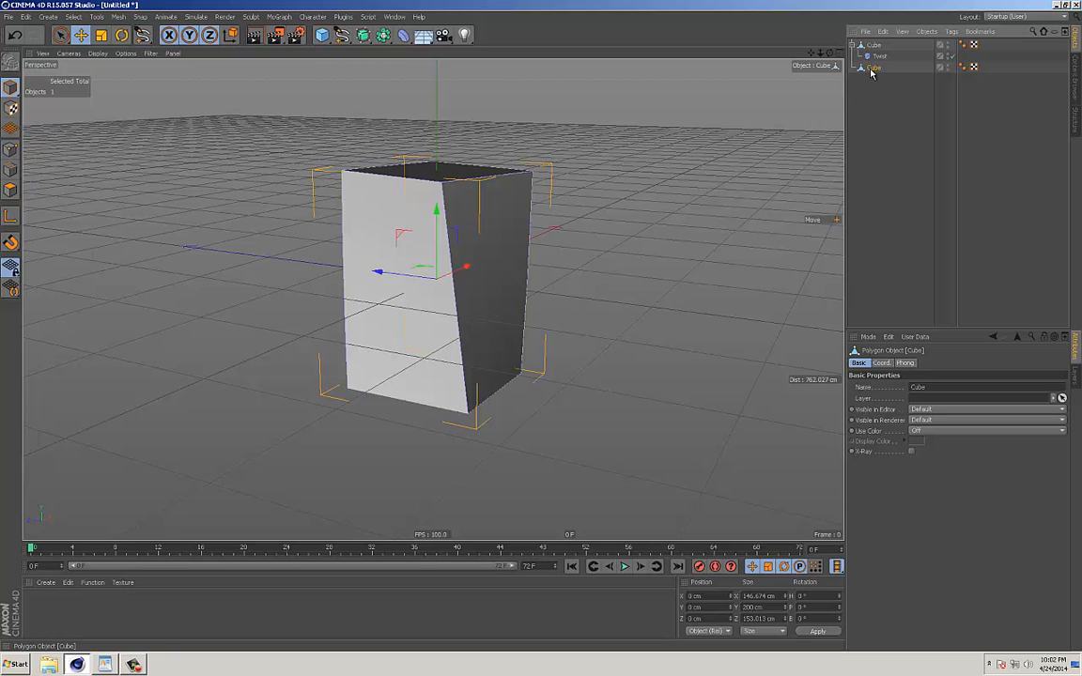
Hide the original twisted cube and select an upper side polygon on the baked polygon copy.
click(948, 46)
alt+drag(784, 72, 393, 206)
click(11, 190)
click(447, 273)
alt+drag(447, 272, 471, 295)
alt+drag(395, 269, 552, 276)
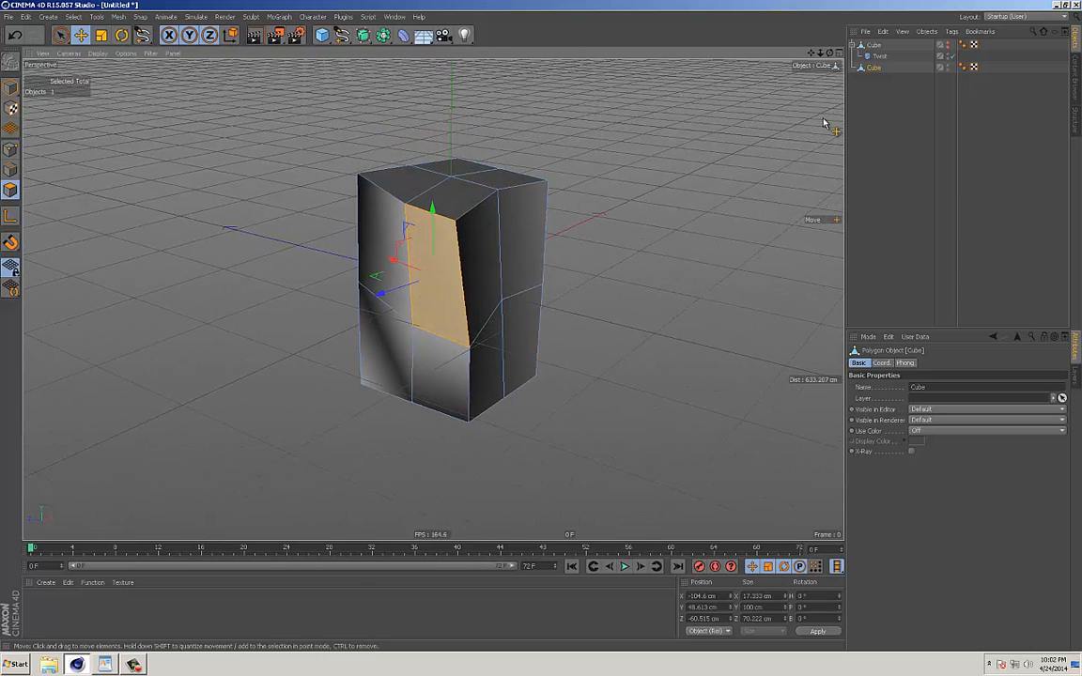
Delete the baked polygon copy and show the original twisted cube again.
key(Delete)
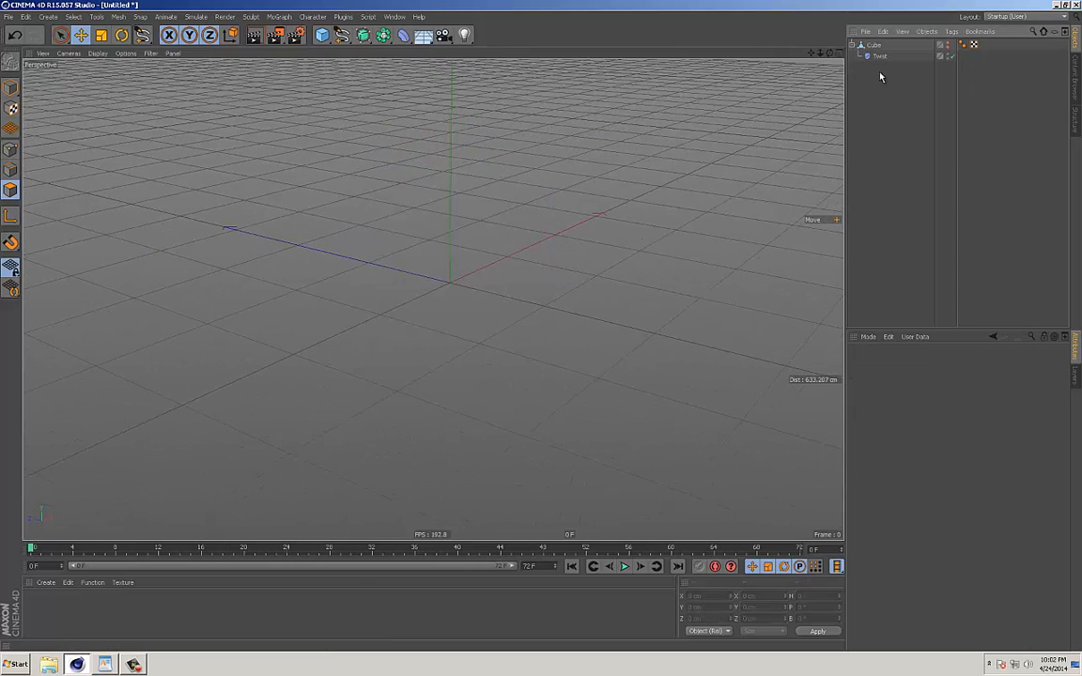
click(947, 45)
alt+drag(640, 154, 690, 155)
Reset the Twist angle to 0° and delete the Twist deformer from the cube.
click(876, 57)
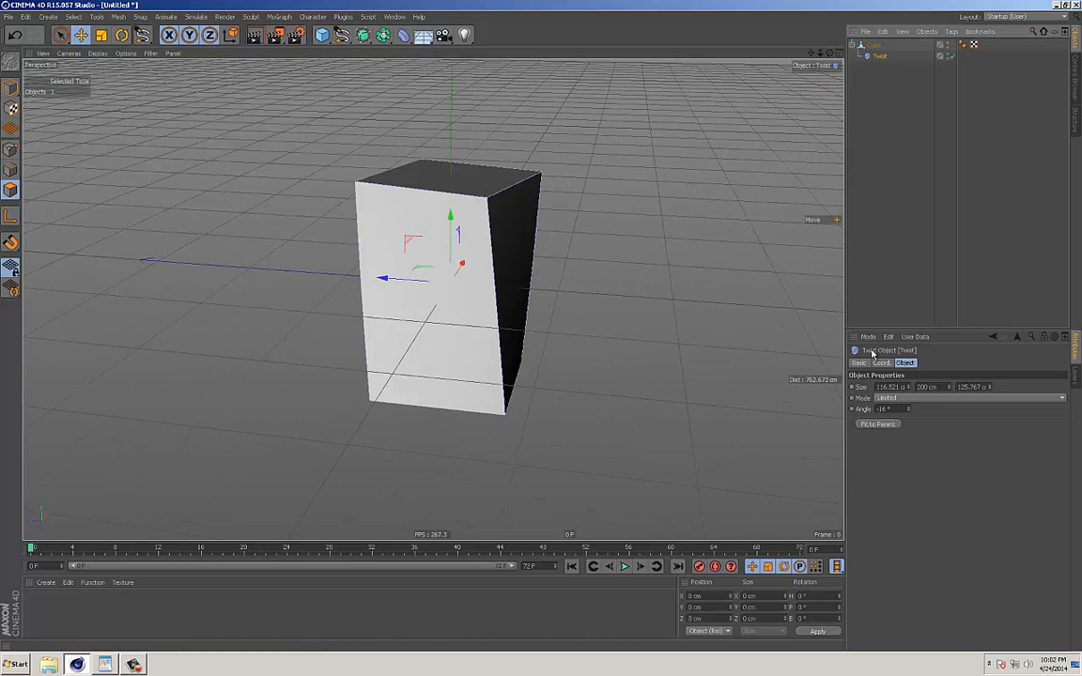
double_click(888, 410)
text(0)
key(Return)
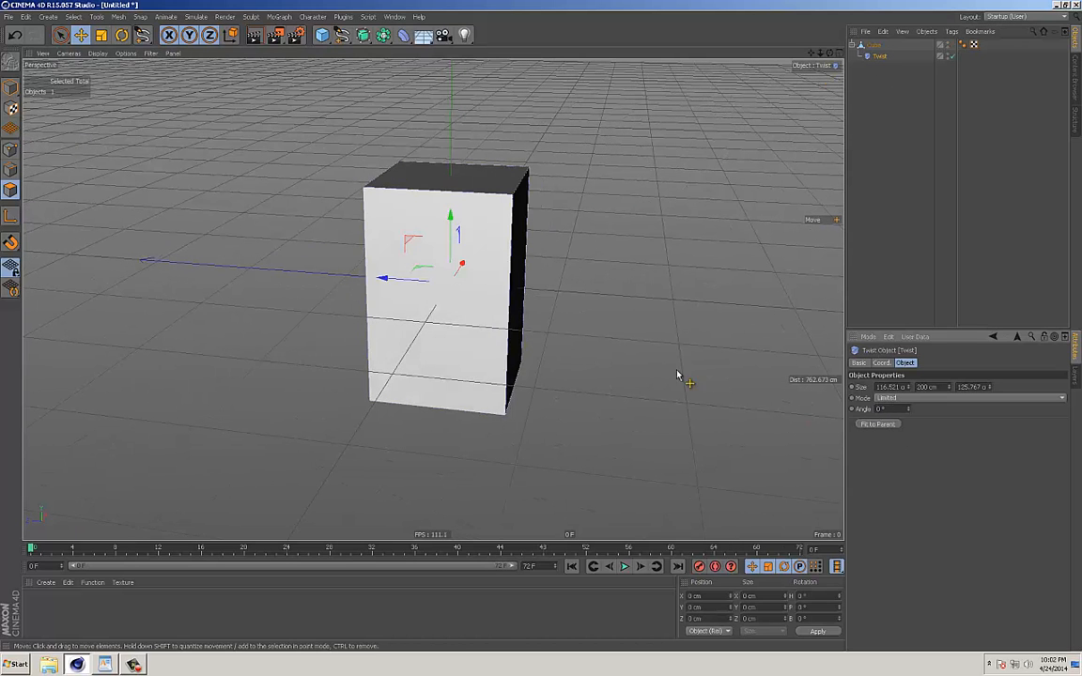
alt+middle_drag(517, 339, 541, 410)
alt+drag(541, 411, 478, 150)
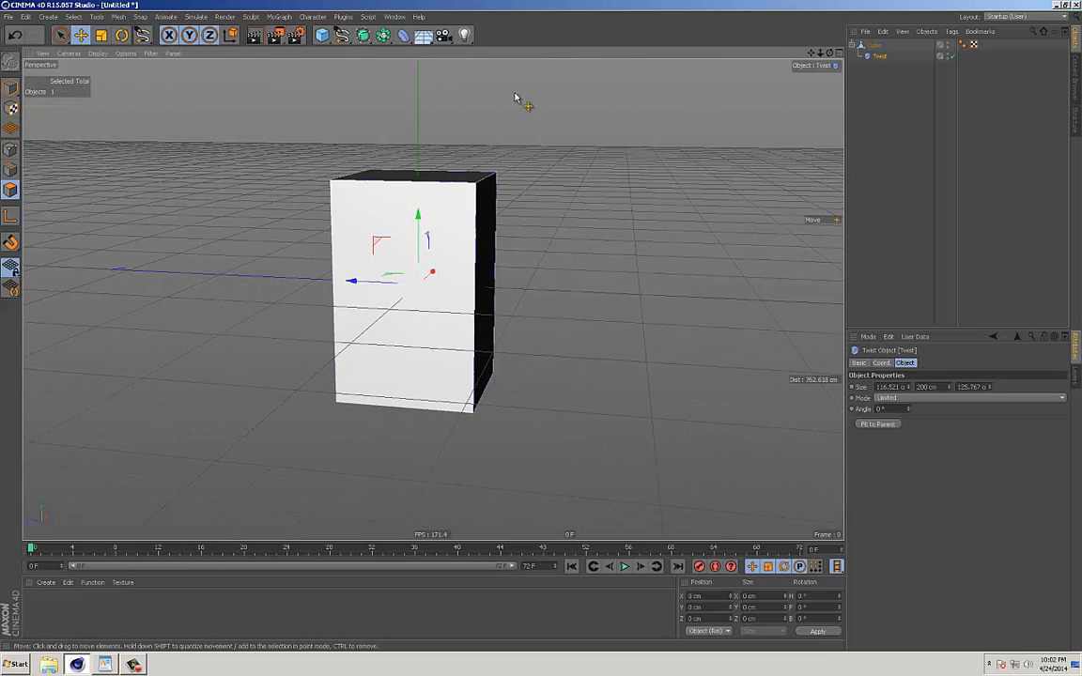
key(Delete)
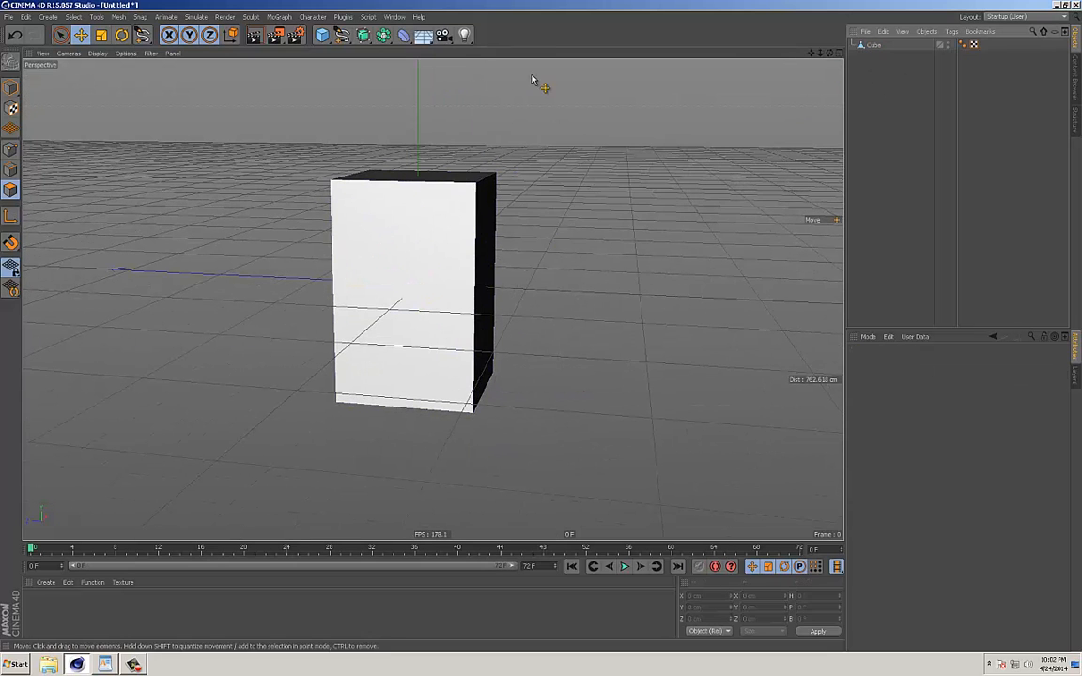
Add a Squash & Stretch deformer and make it a child of the cube.
click(404, 36)
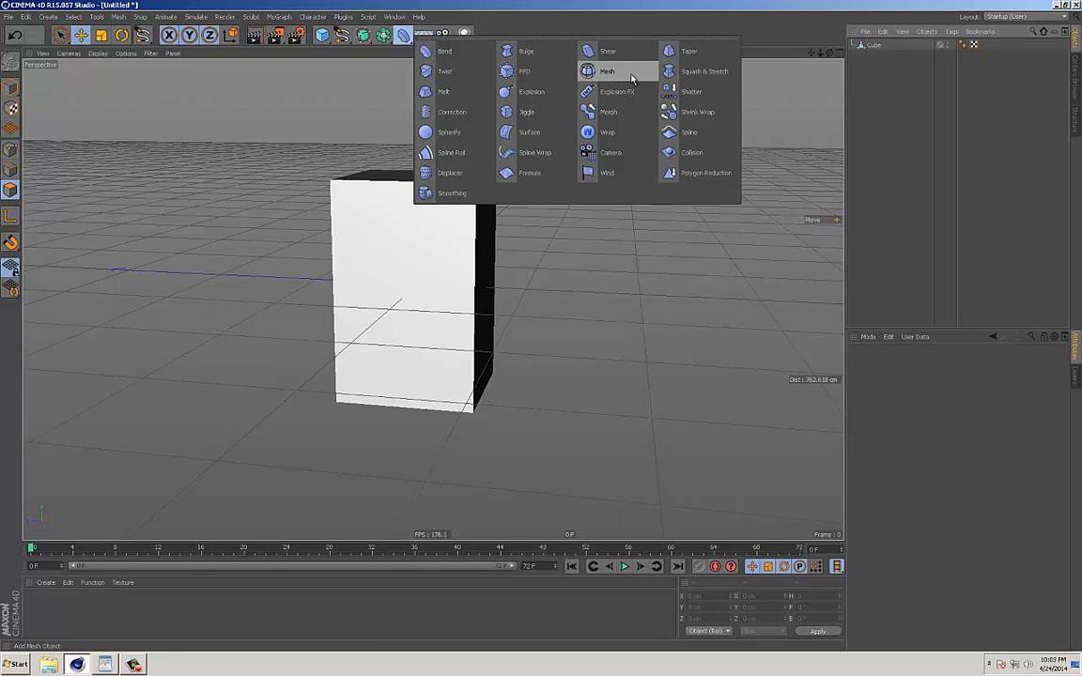
click(703, 71)
drag(868, 49, 881, 57)
alt+drag(569, 308, 577, 349)
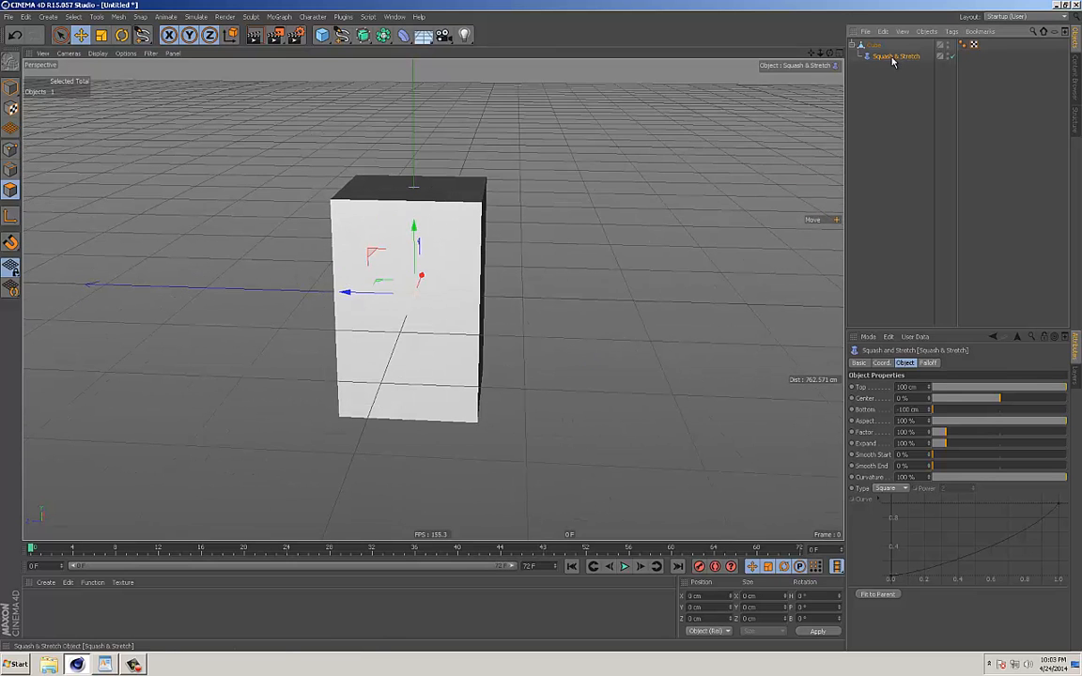
Set the Squash & Stretch to Top 56 cm, Bottom -28 cm, Factor 173 %, Expand 165 % and Smooth Start 27 %.
drag(1020, 390, 967, 434)
mouse_move(959, 442)
mouse_down()
mouse_move(947, 441)
mouse_move(967, 447)
mouse_move(918, 457)
mouse_move(977, 449)
mouse_move(940, 455)
mouse_move(995, 433)
mouse_move(947, 434)
mouse_move(957, 433)
mouse_up()
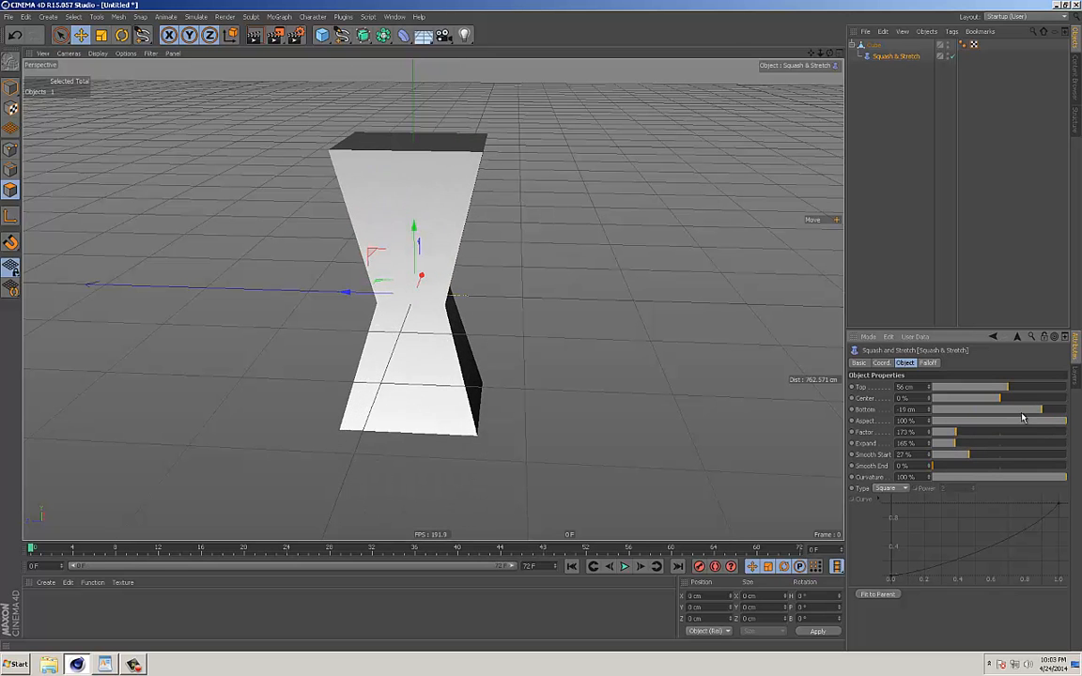
drag(1023, 410, 978, 430)
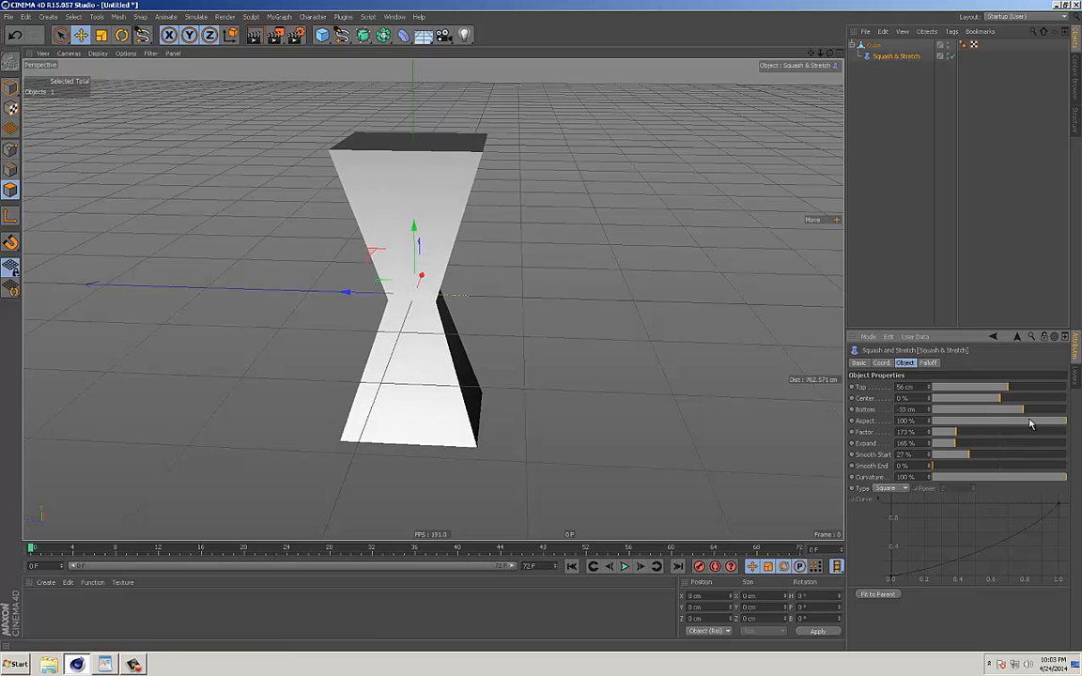
alt+drag(532, 307, 475, 304)
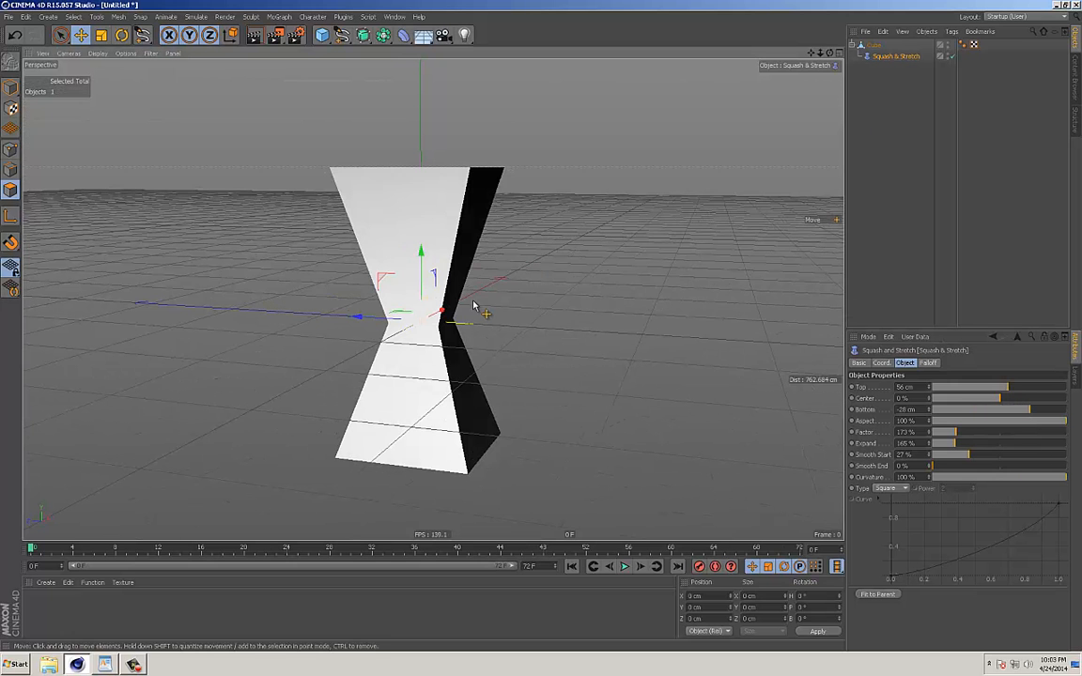
Compare the cube with Squash & Stretch disabled and enabled, and delete the deformer.
click(951, 56)
alt+drag(526, 310, 595, 299)
click(952, 56)
alt+drag(495, 285, 601, 303)
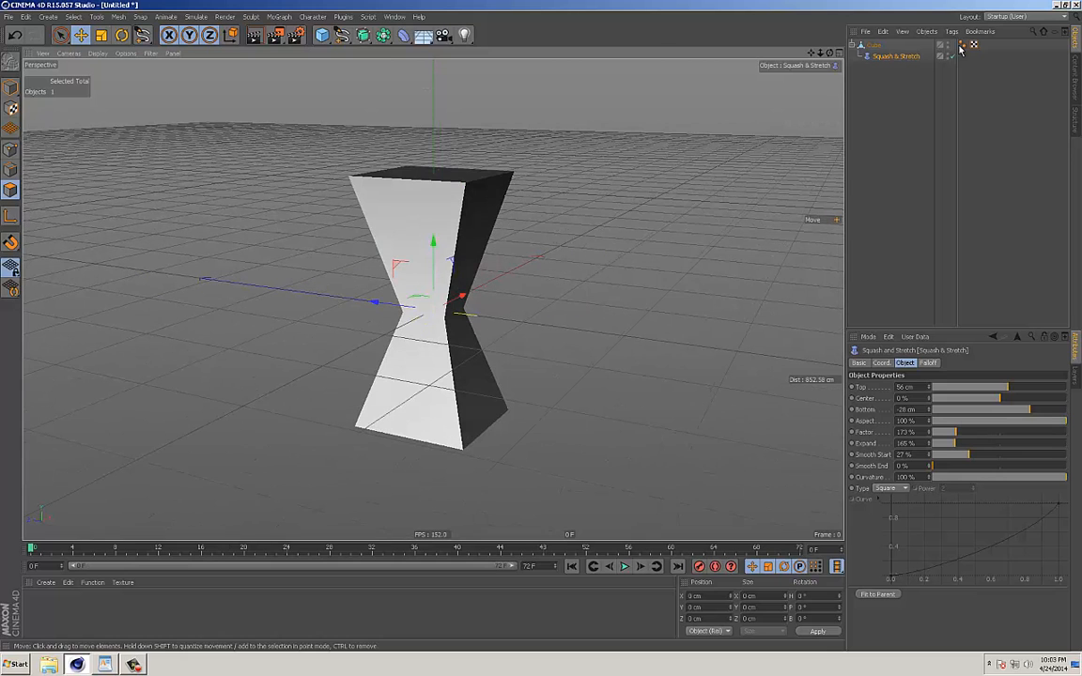
key(Delete)
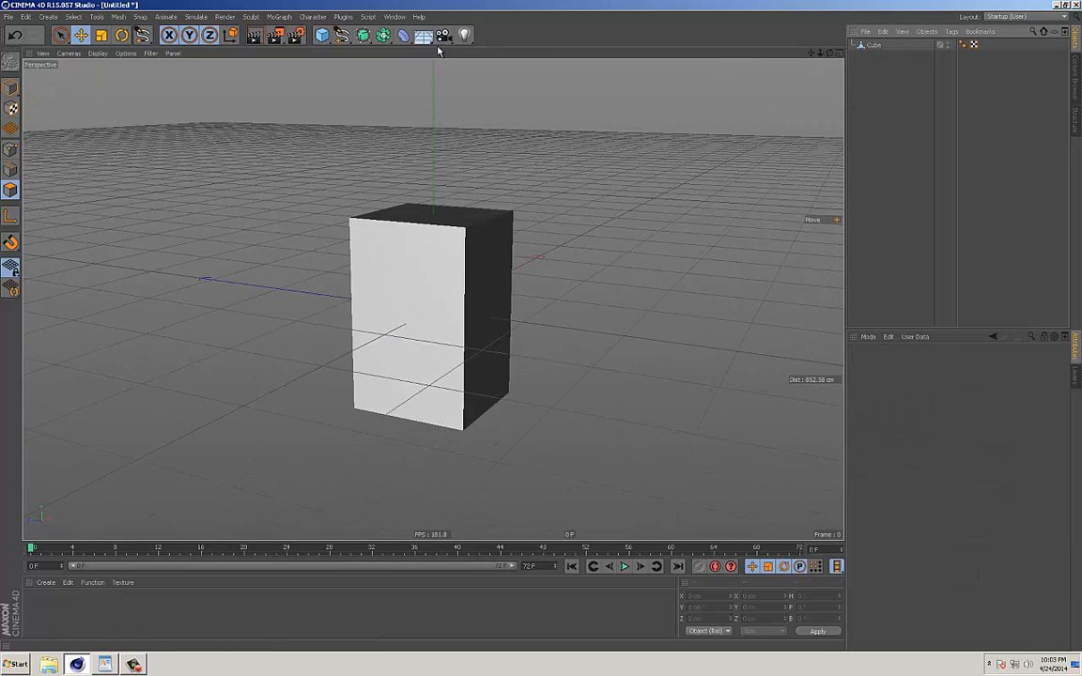
Add a Melt deformer, make it a child of the cube and inspect the melted shape.
click(405, 36)
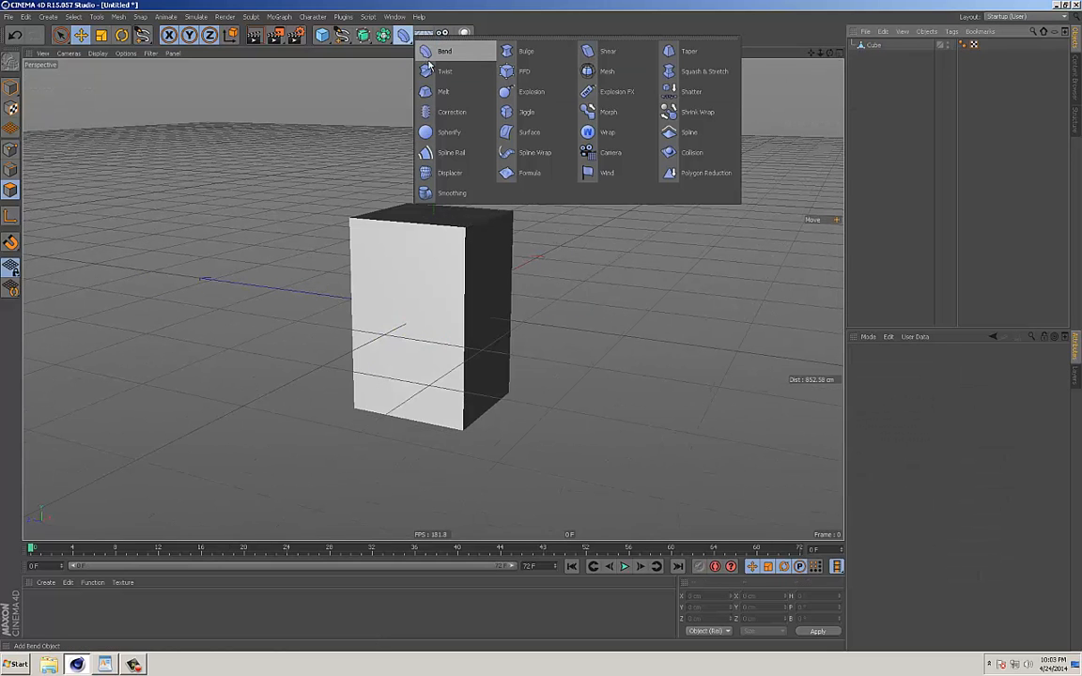
click(434, 91)
alt+drag(503, 199, 575, 186)
alt+drag(627, 139, 657, 92)
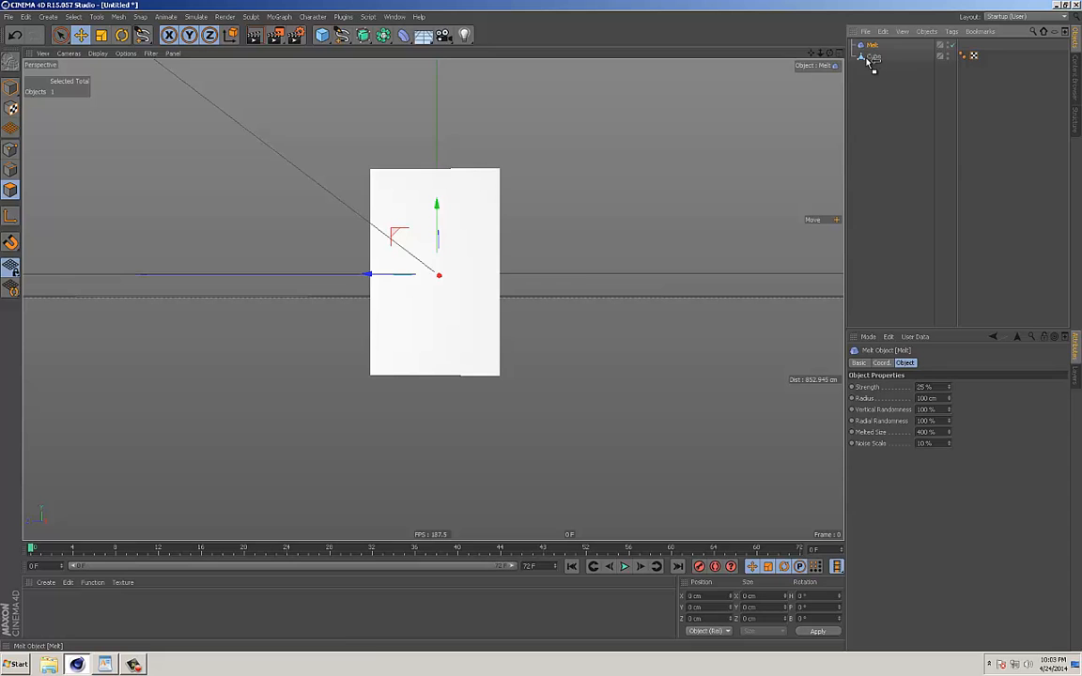
drag(869, 61, 881, 59)
alt+drag(682, 184, 851, 340)
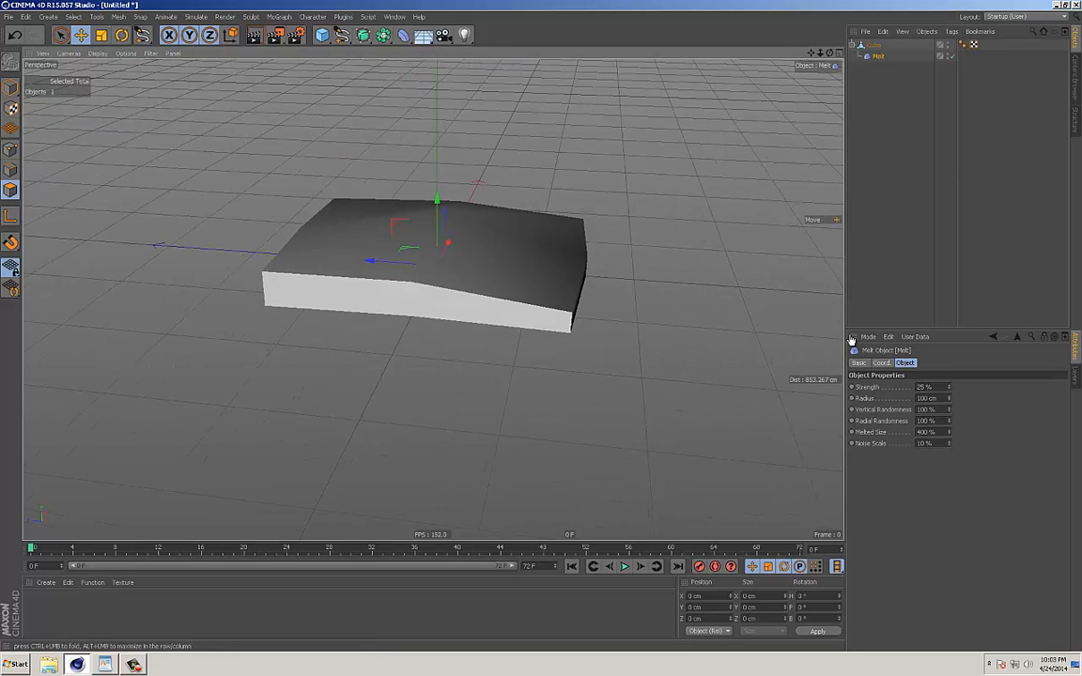
Move the Melt deformer down below the cube's center and set its strength to 31 %.
drag(948, 391, 950, 427)
alt+drag(639, 329, 510, 230)
drag(438, 196, 436, 259)
click(875, 45)
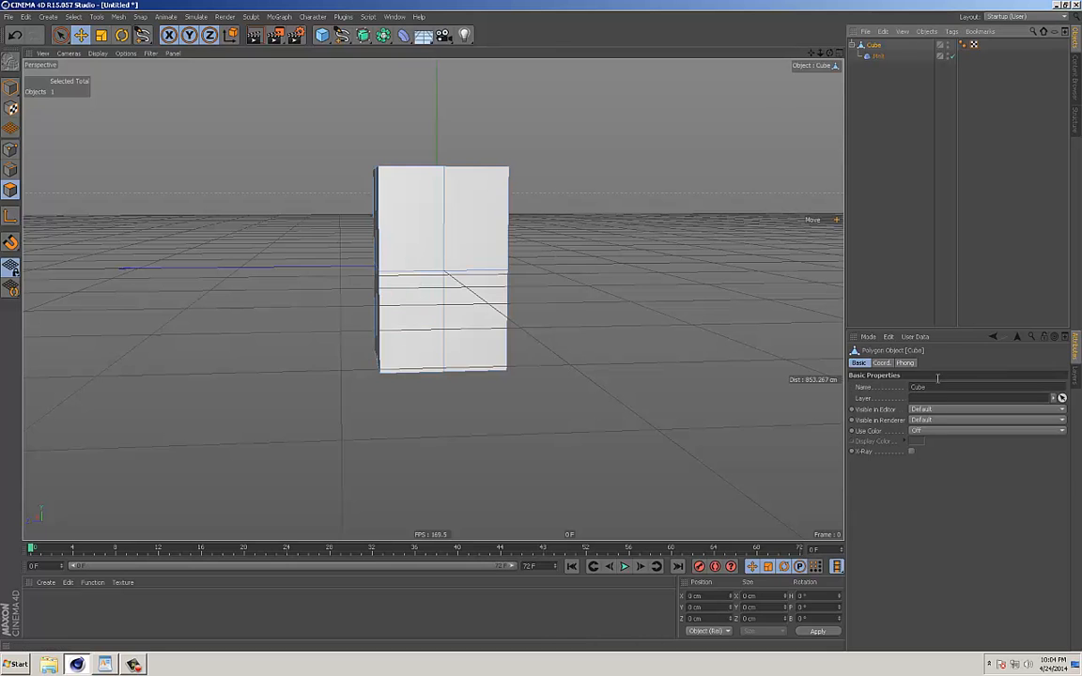
click(878, 55)
mouse_move(948, 388)
mouse_down()
mouse_move(961, 369)
mouse_move(960, 393)
mouse_move(958, 382)
mouse_up()
alt+drag(561, 310, 606, 342)
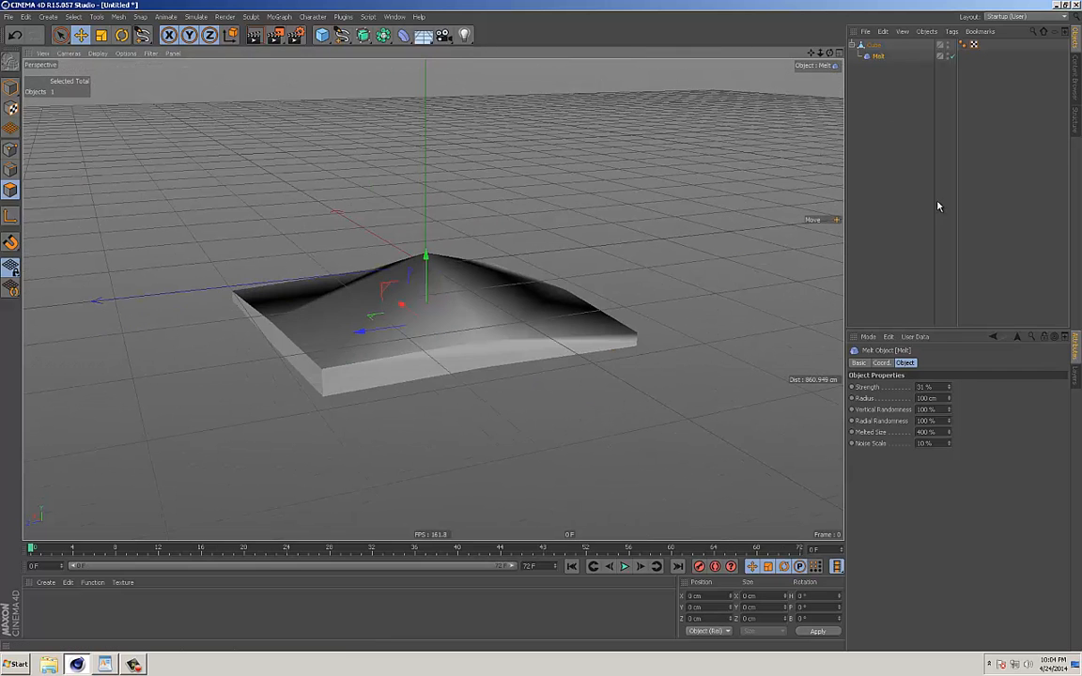
Reduce the Melt strength to 0 % and delete the Melt deformer.
drag(949, 389, 947, 425)
click(878, 58)
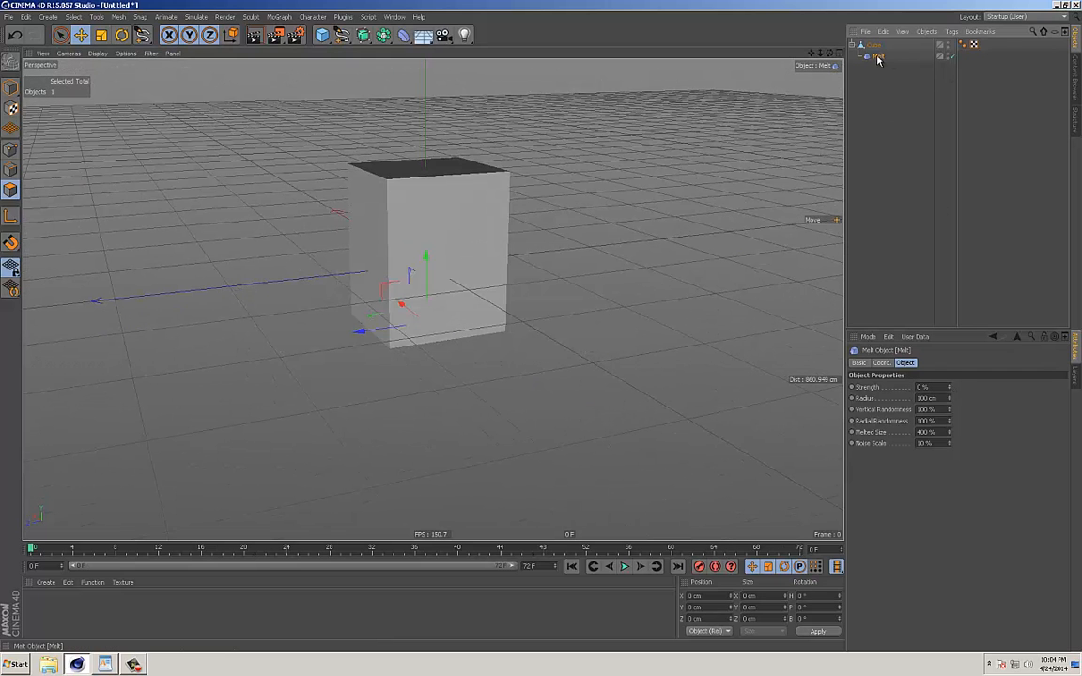
key(Delete)
Select the whole cube in model mode and add an Explosion deformer as its child.
click(874, 46)
alt+middle_drag(589, 186, 572, 217)
alt+drag(572, 217, 555, 237)
click(11, 88)
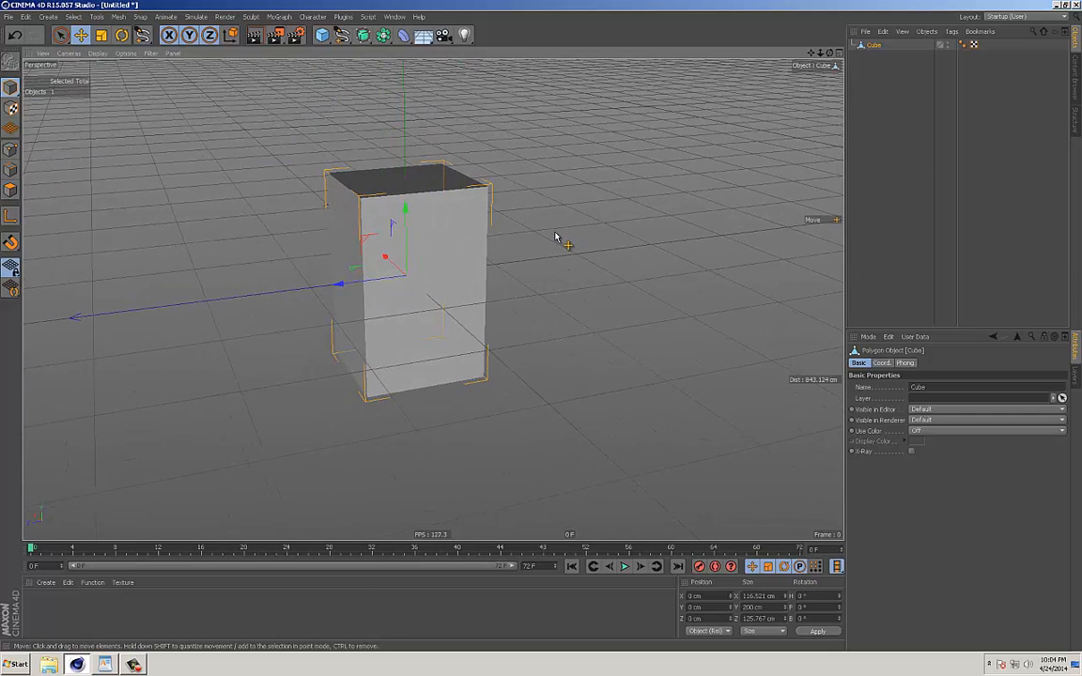
click(403, 36)
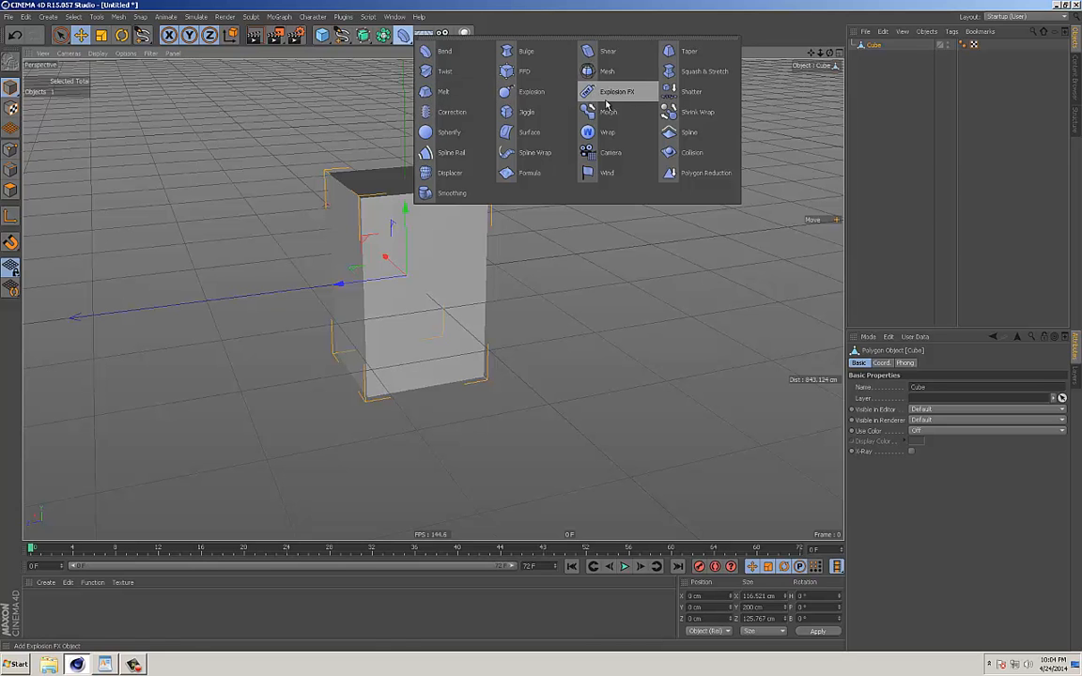
click(528, 94)
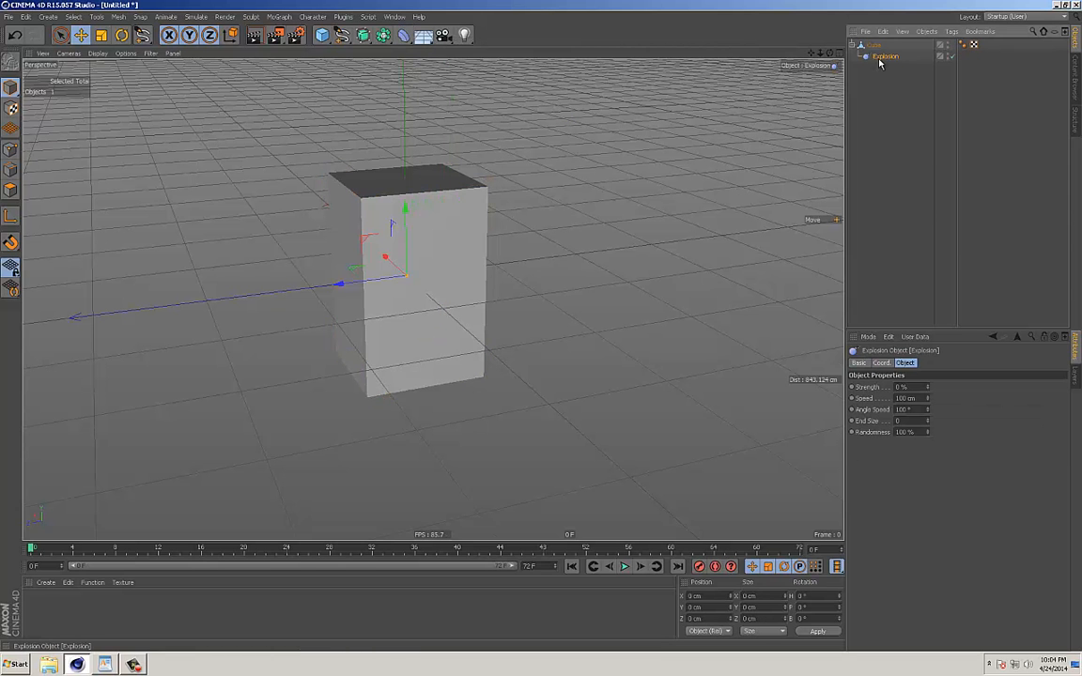
Set the Explosion strength to 1 % and inspect the separated polygons from several sides.
mouse_move(929, 387)
mouse_down()
mouse_move(929, 376)
mouse_move(930, 388)
mouse_up()
alt+drag(497, 324, 643, 346)
scroll(474, 315, up, 5)
double_click(905, 386)
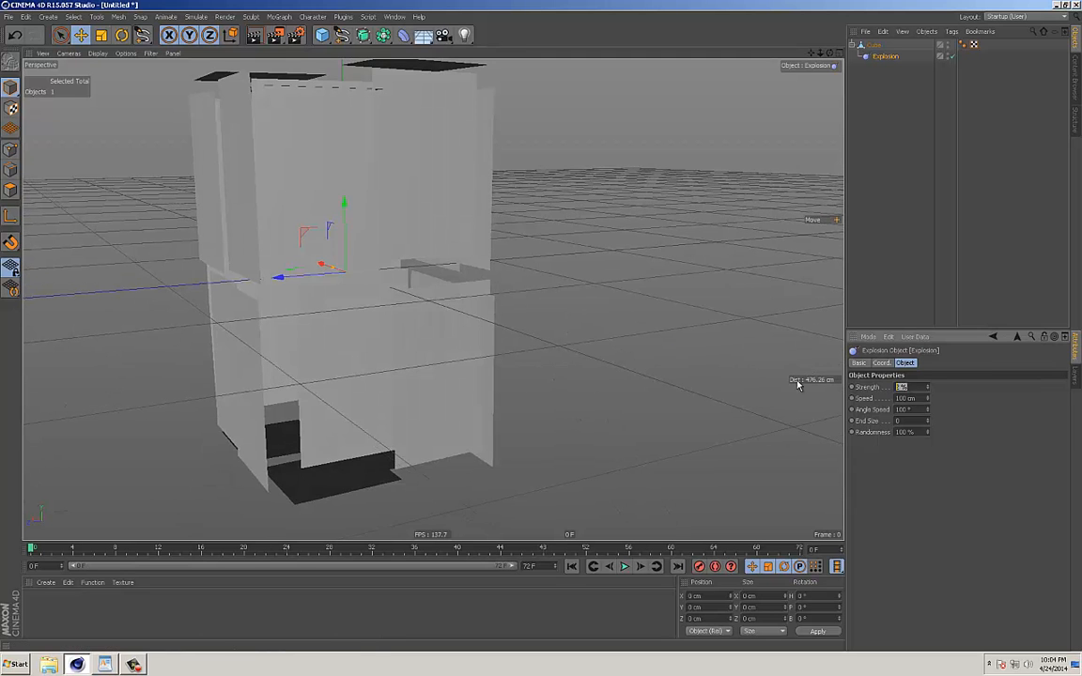
text(1)
key(Return)
alt+drag(352, 362, 446, 367)
alt+middle_drag(447, 368, 456, 377)
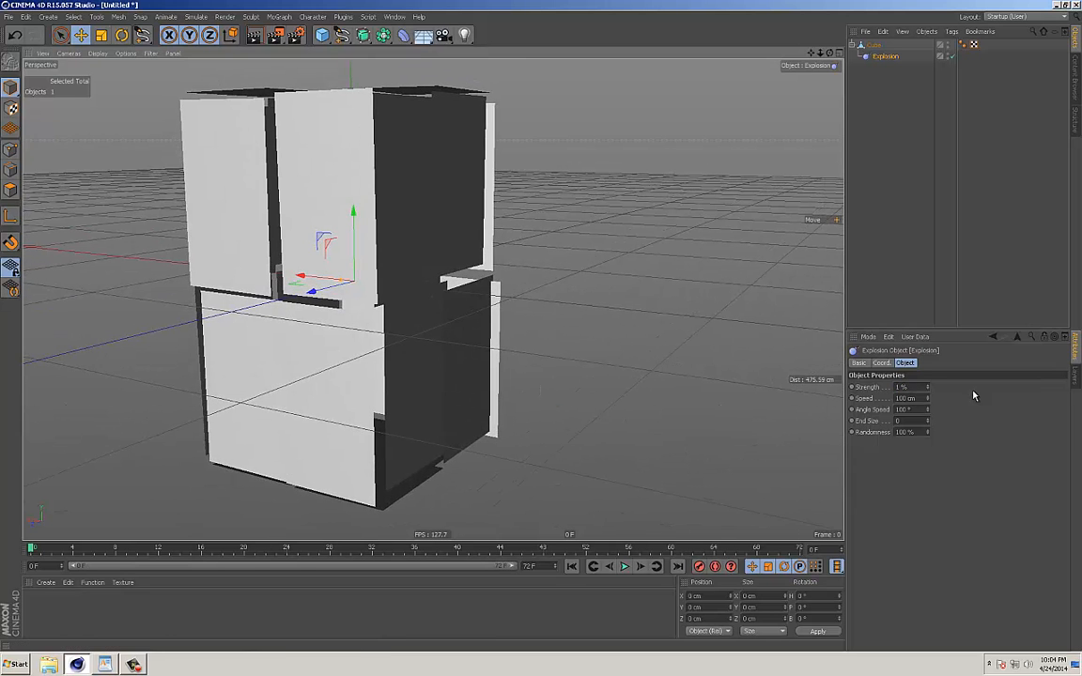
Try an Explosion strength of 0.05 % on the cube, and delete the Explosion deformer.
drag(919, 386, 824, 392)
text(.05)
key(Return)
alt+drag(572, 294, 811, 297)
mouse_move(928, 388)
mouse_down()
mouse_move(932, 362)
mouse_move(928, 411)
mouse_up()
key(Delete)
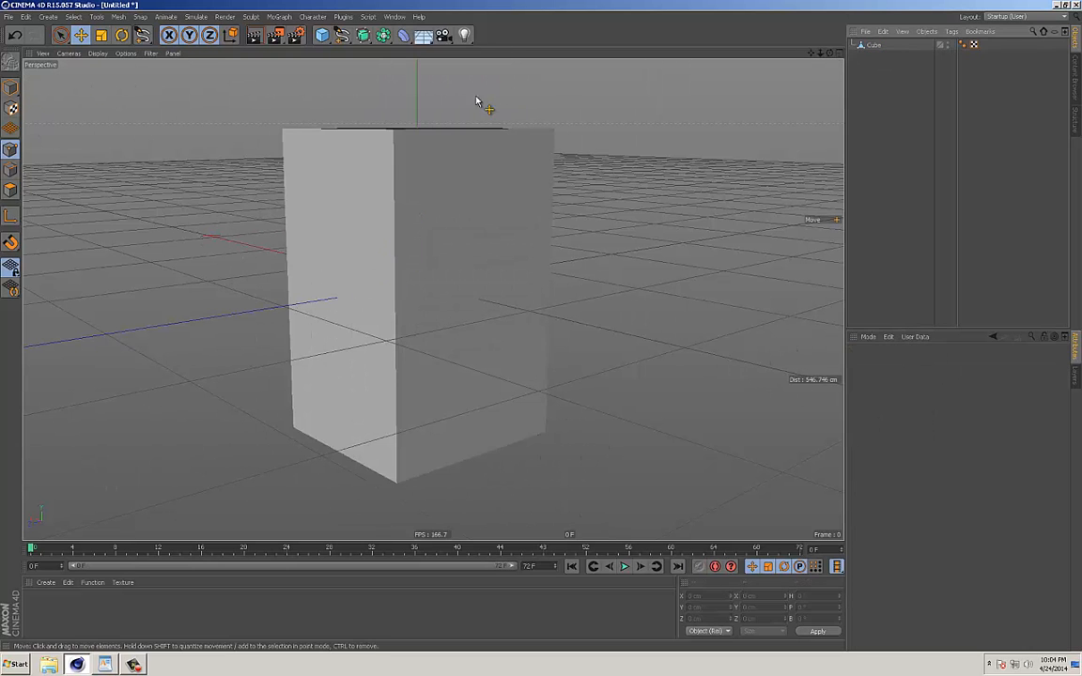
Add a Jiggle deformer to the scene, look at its settings and delete it.
click(874, 46)
alt+drag(592, 181, 546, 157)
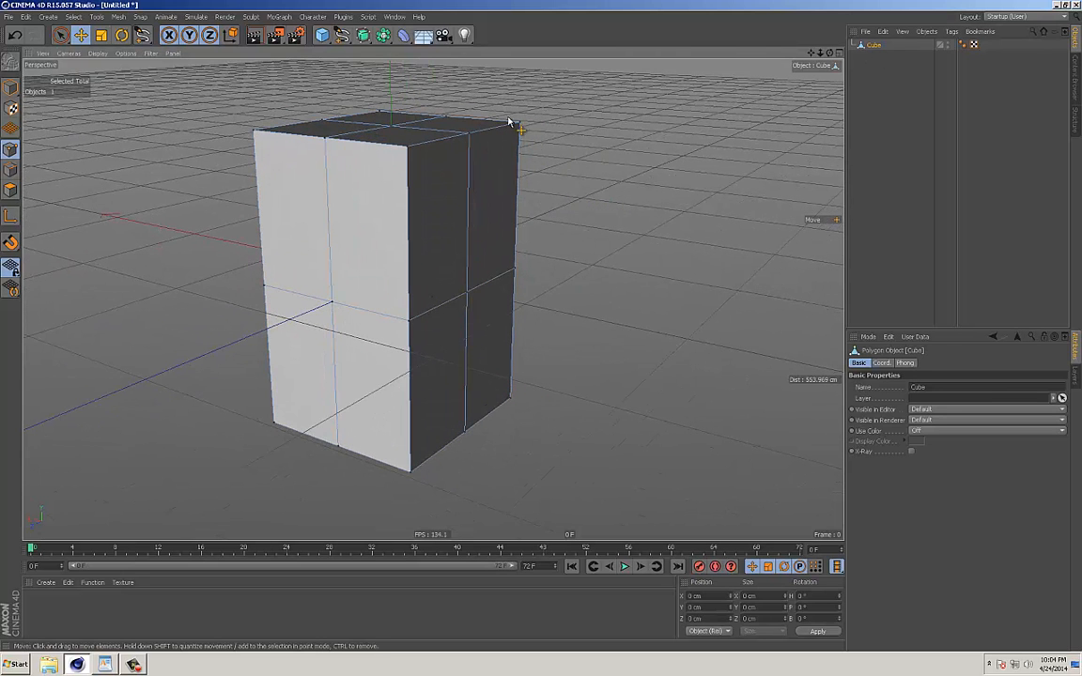
click(406, 37)
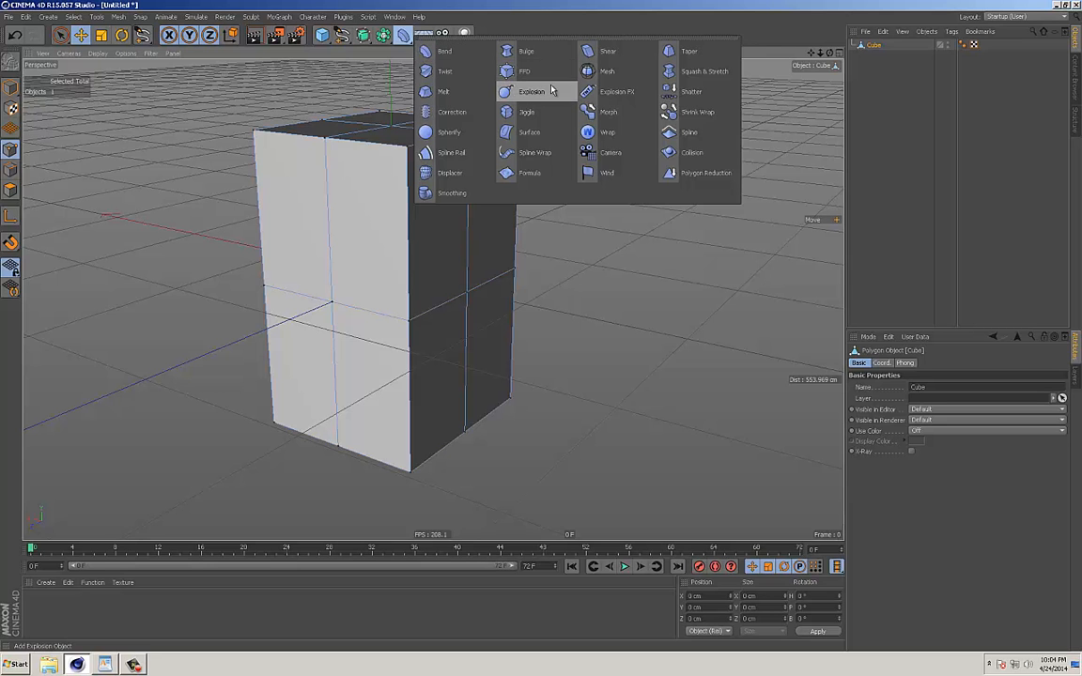
click(510, 116)
alt+drag(545, 207, 489, 188)
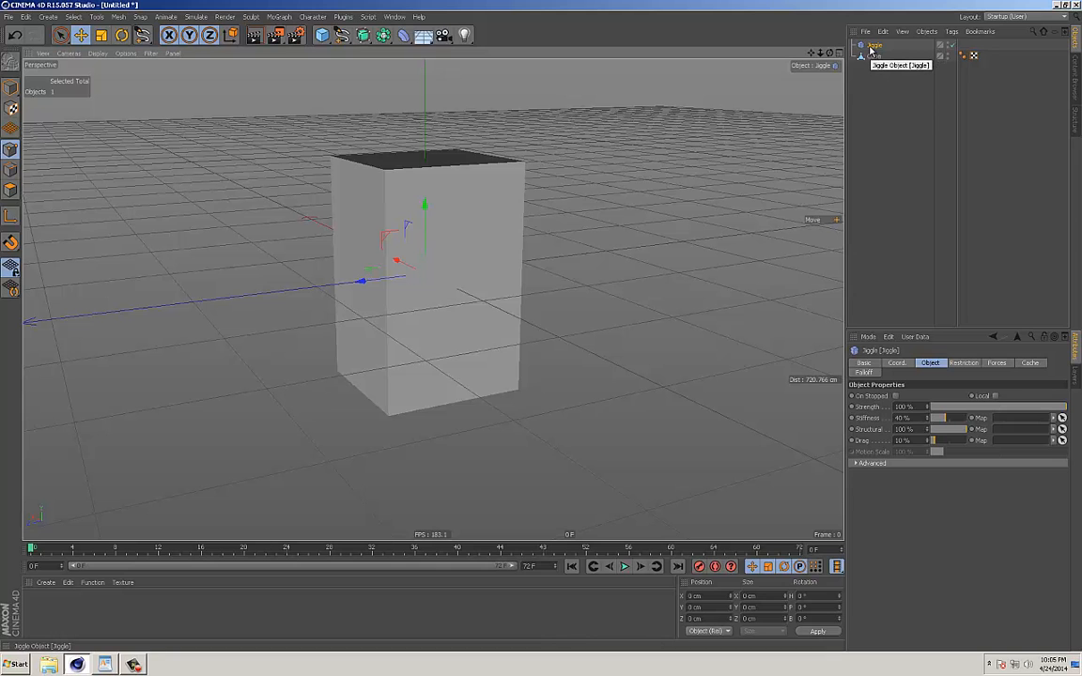
key(Delete)
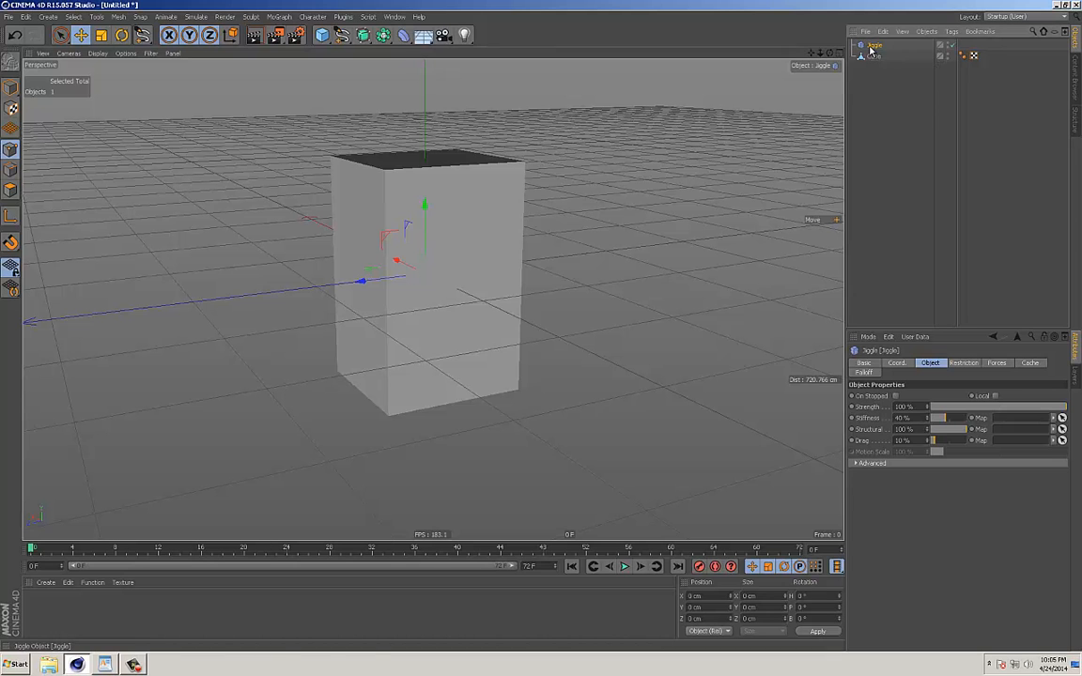
Add a Spherify deformer as a child of the cube and fit it to its parent.
click(403, 35)
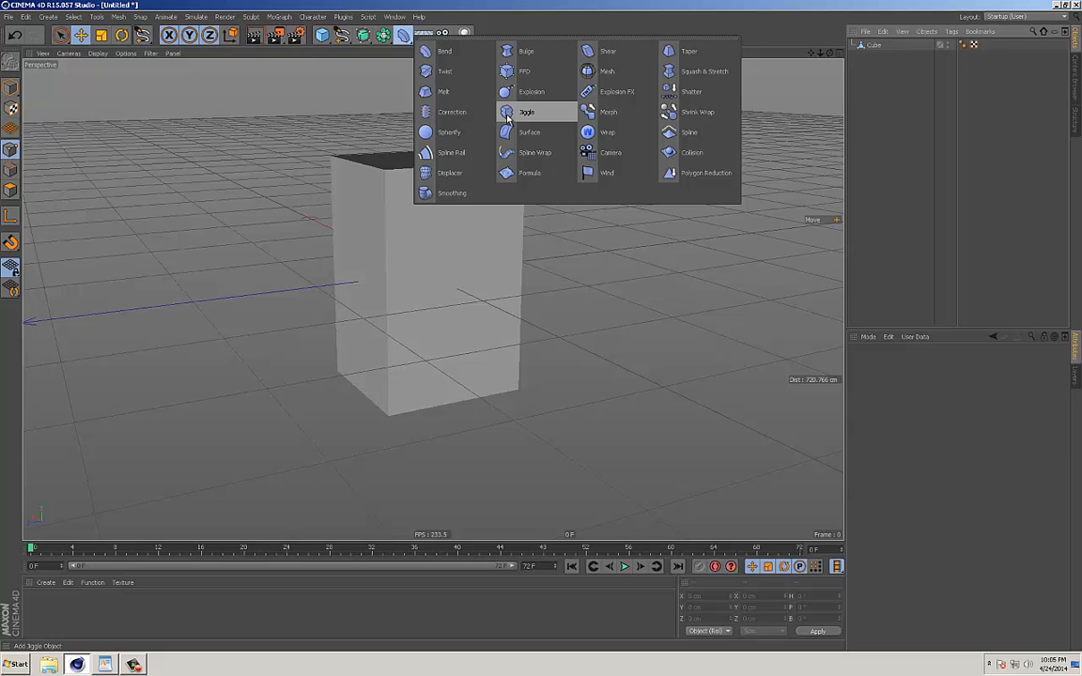
click(447, 132)
drag(873, 58, 875, 58)
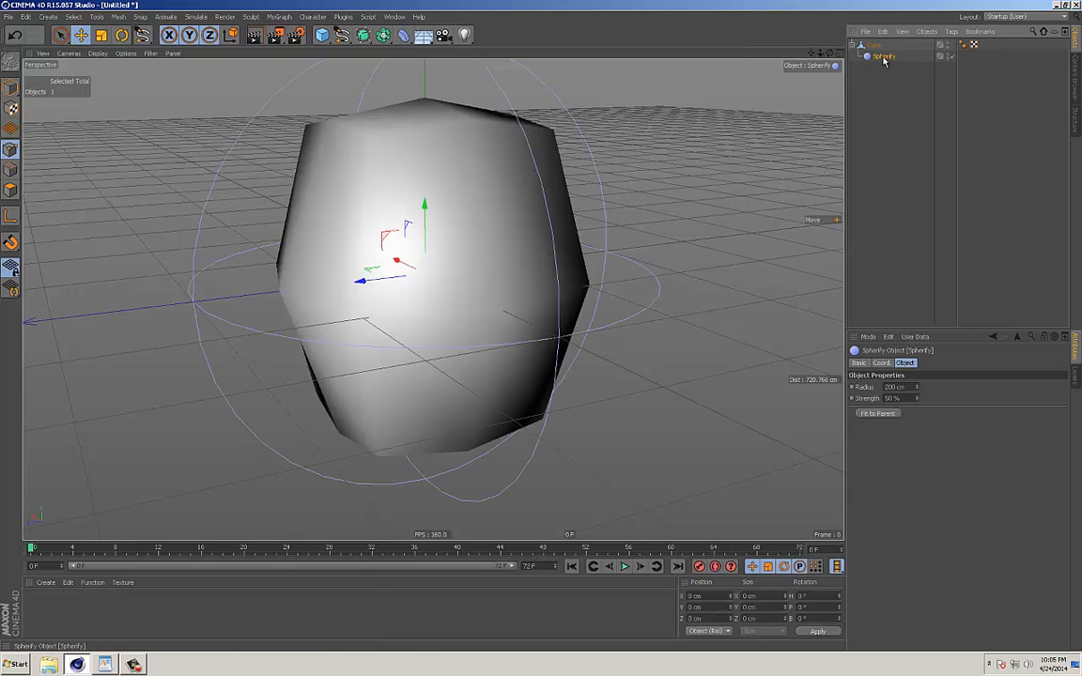
alt+right_drag(571, 287, 517, 273)
alt+drag(516, 273, 511, 246)
click(879, 414)
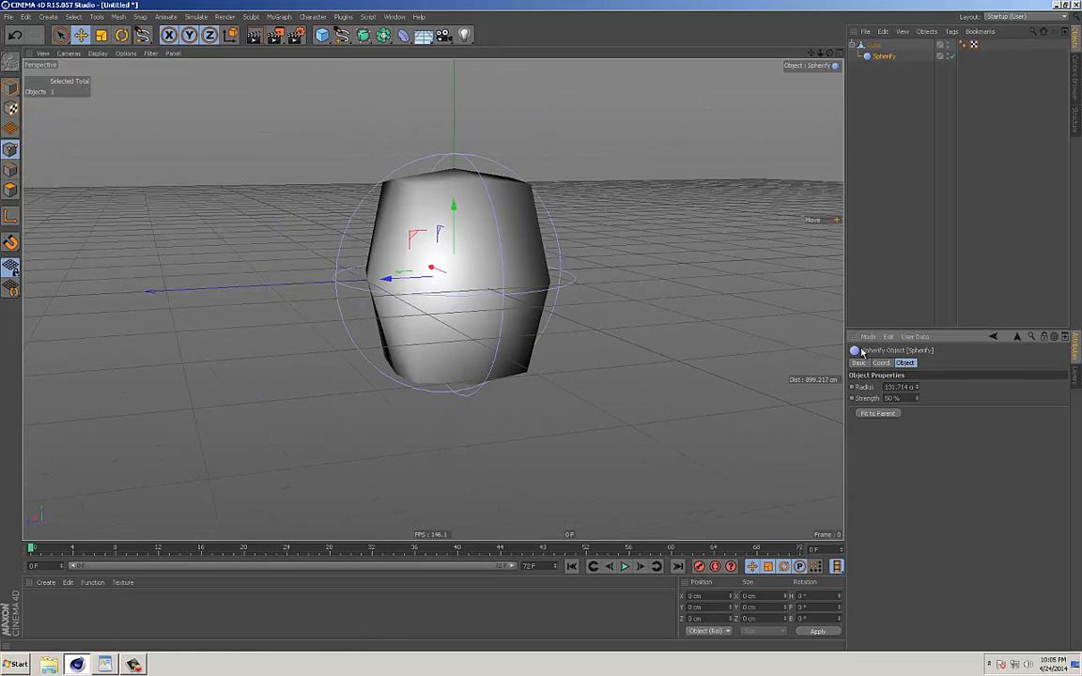
Try a Spherify strength of 100 % with a changed radius, and delete the Spherify deformer.
drag(920, 403, 917, 322)
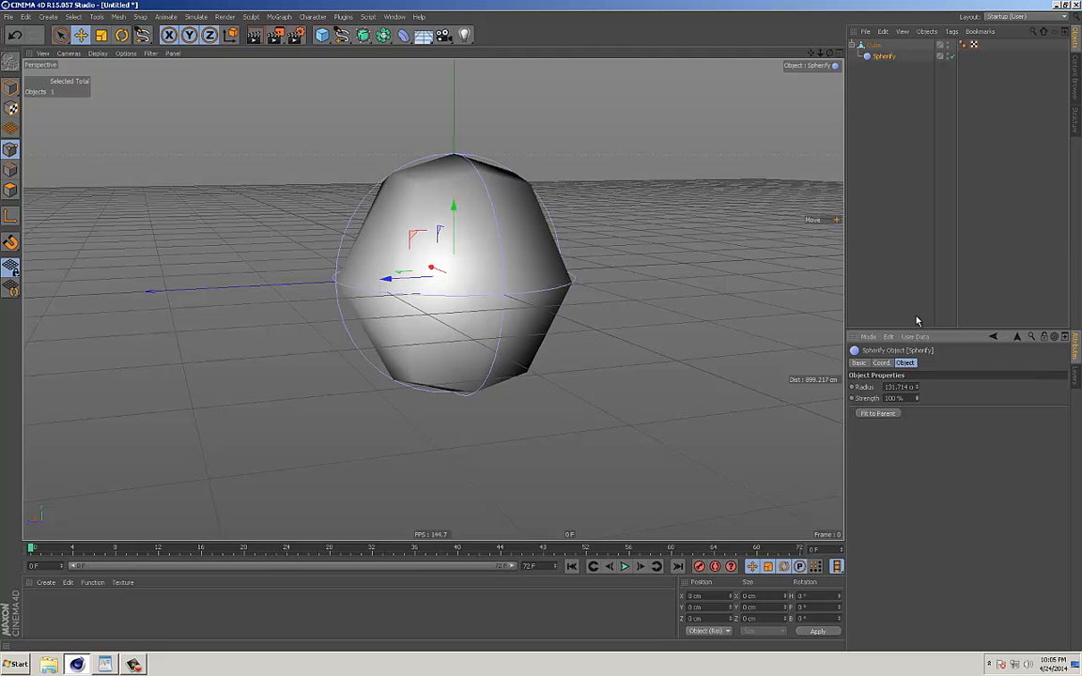
drag(925, 262, 926, 268)
drag(917, 387, 934, 360)
click(951, 56)
key(Delete)
Select the cube, inspect its undeformed mesh and add a new Spherify deformer to the scene.
click(875, 45)
alt+drag(532, 205, 528, 244)
alt+middle_drag(528, 244, 474, 251)
alt+right_drag(475, 251, 498, 246)
click(410, 42)
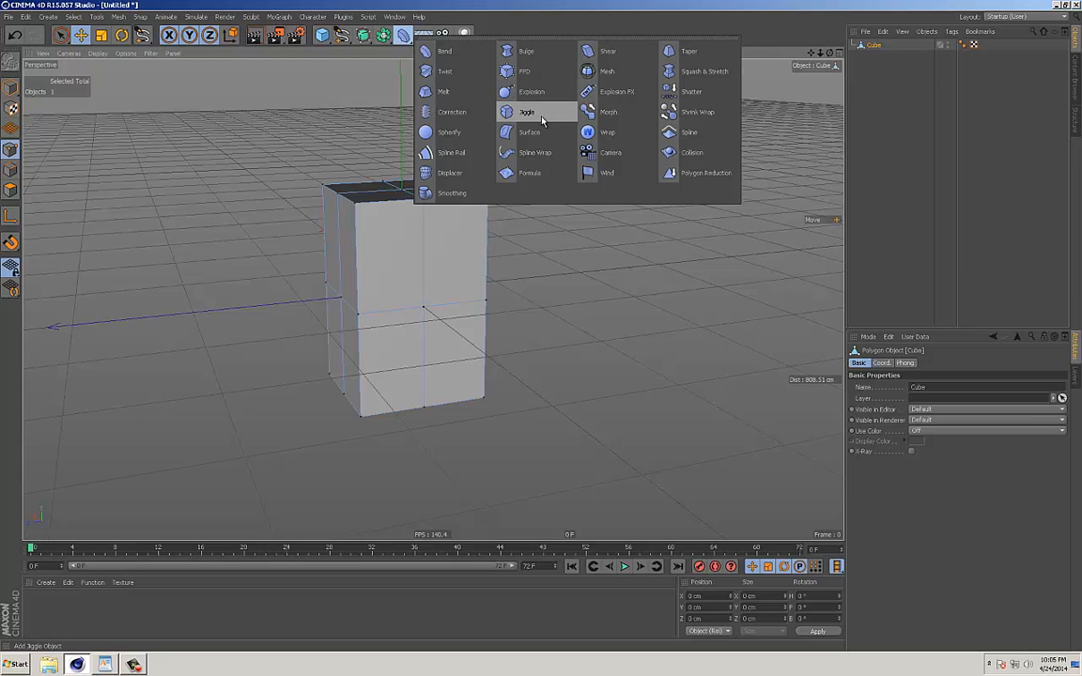
click(444, 132)
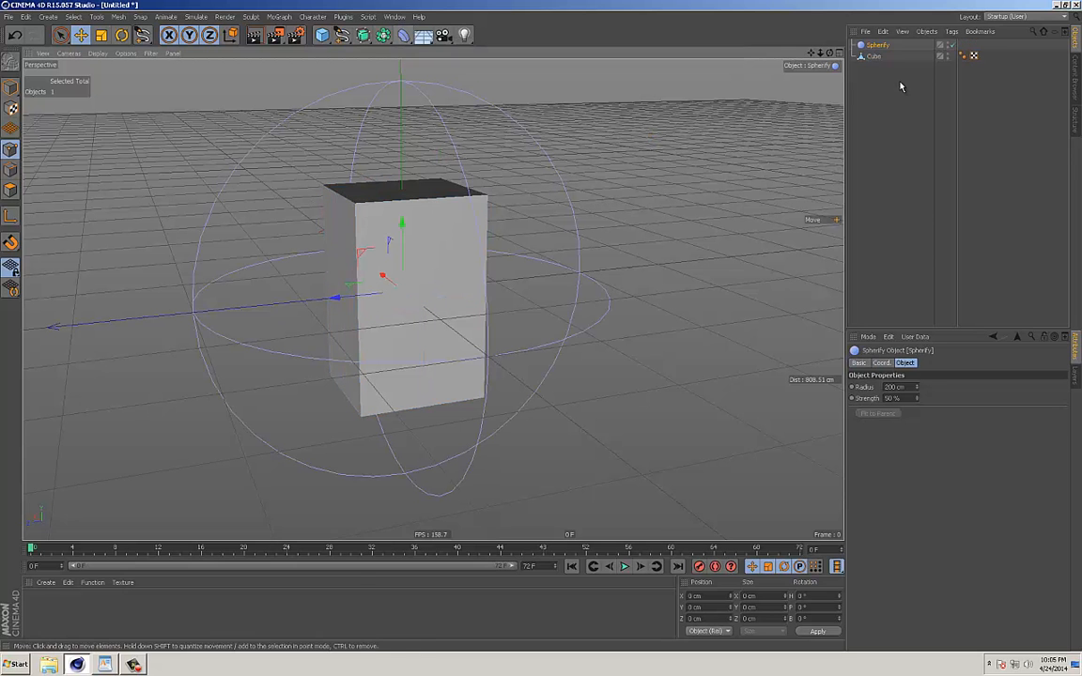
Make the Spherify deformer a child of the cube and add a Twist deformer as a second child.
drag(876, 45, 874, 56)
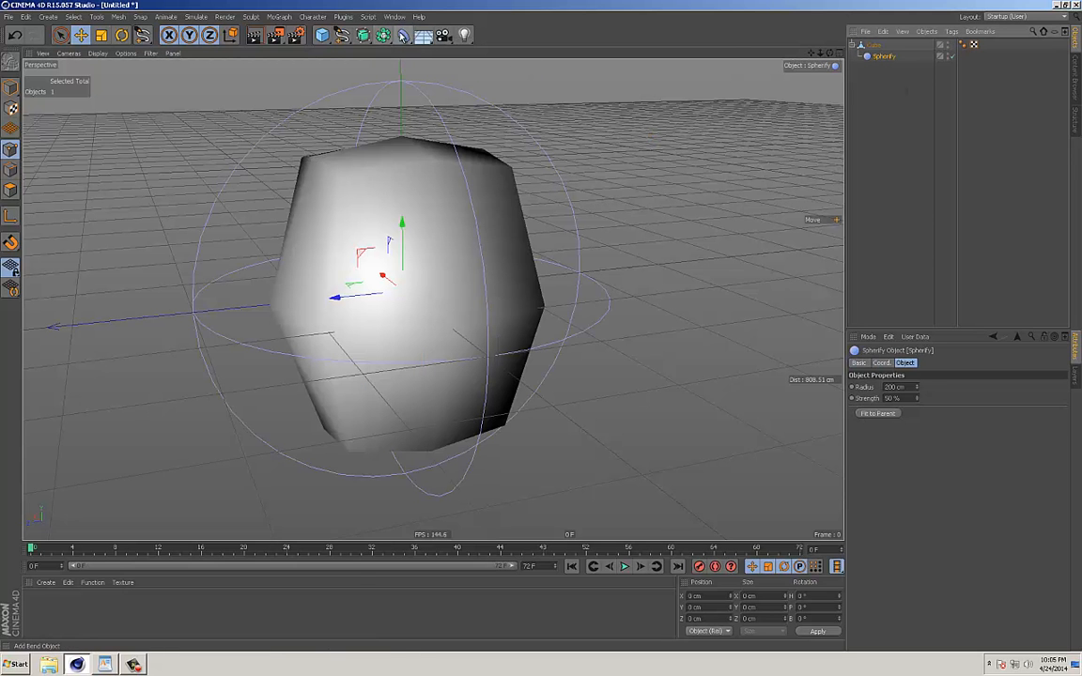
click(404, 36)
click(474, 66)
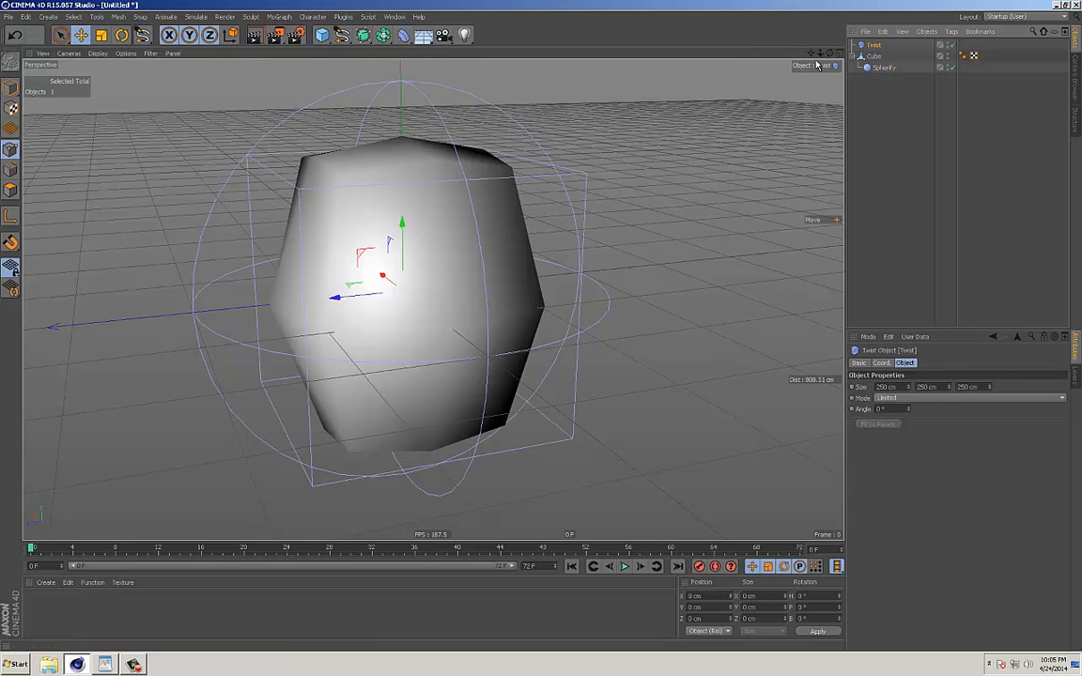
drag(876, 59, 875, 60)
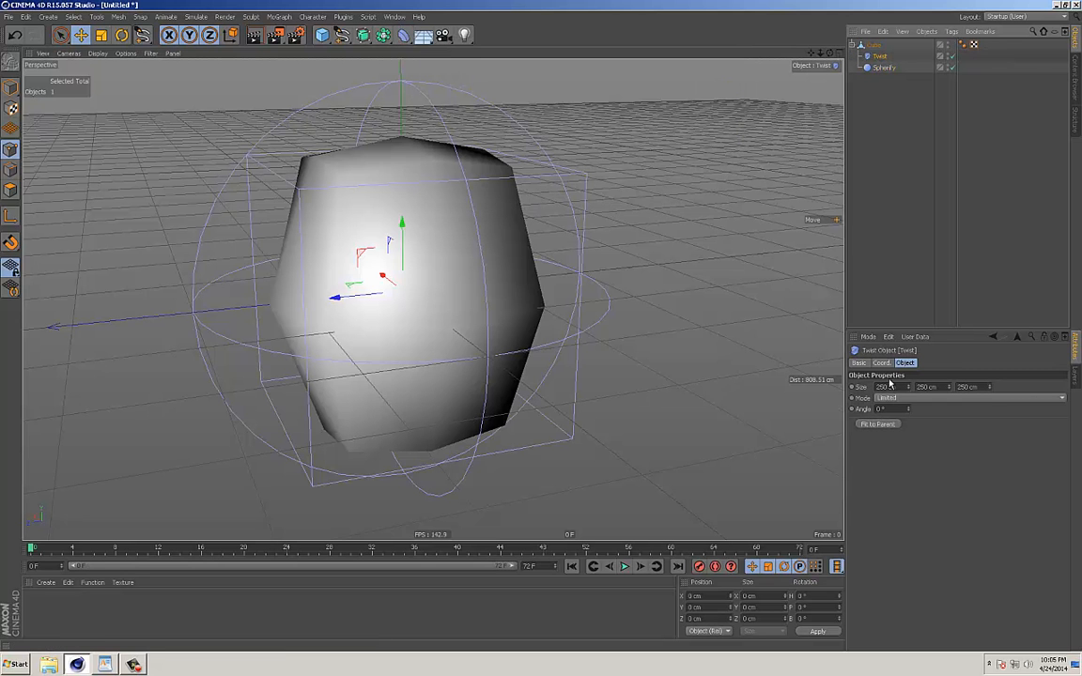
Fit the Twist deformer to its parent and set its angle to 227°.
click(879, 423)
drag(907, 409, 879, 275)
alt+drag(552, 287, 556, 261)
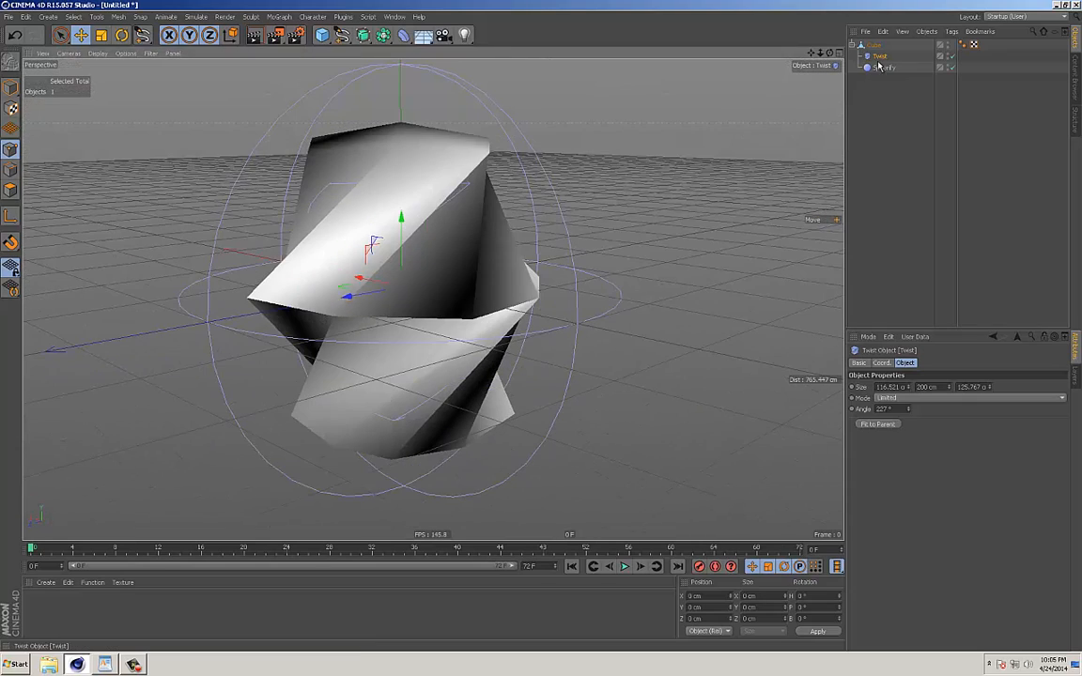
Disable the Spherify and Twist deformers and select the cube to inspect its mesh.
click(951, 68)
click(951, 56)
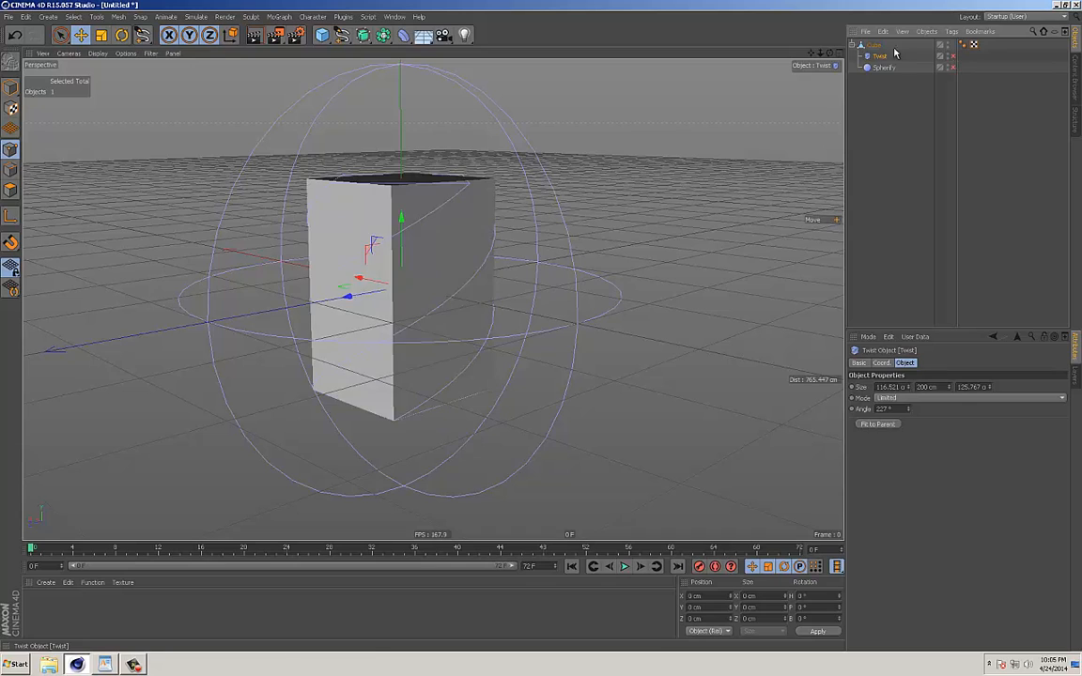
click(874, 45)
alt+drag(535, 169, 445, 108)
Add a Displacer deformer as a child of the cube and assign a Noise shader to it.
click(404, 34)
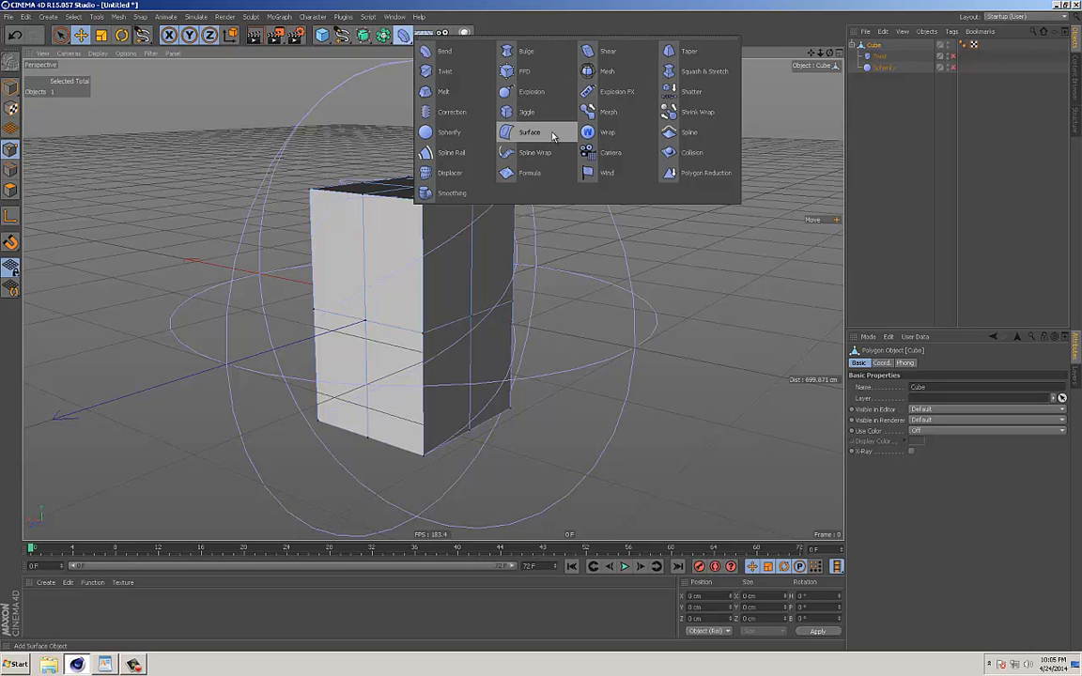
click(455, 173)
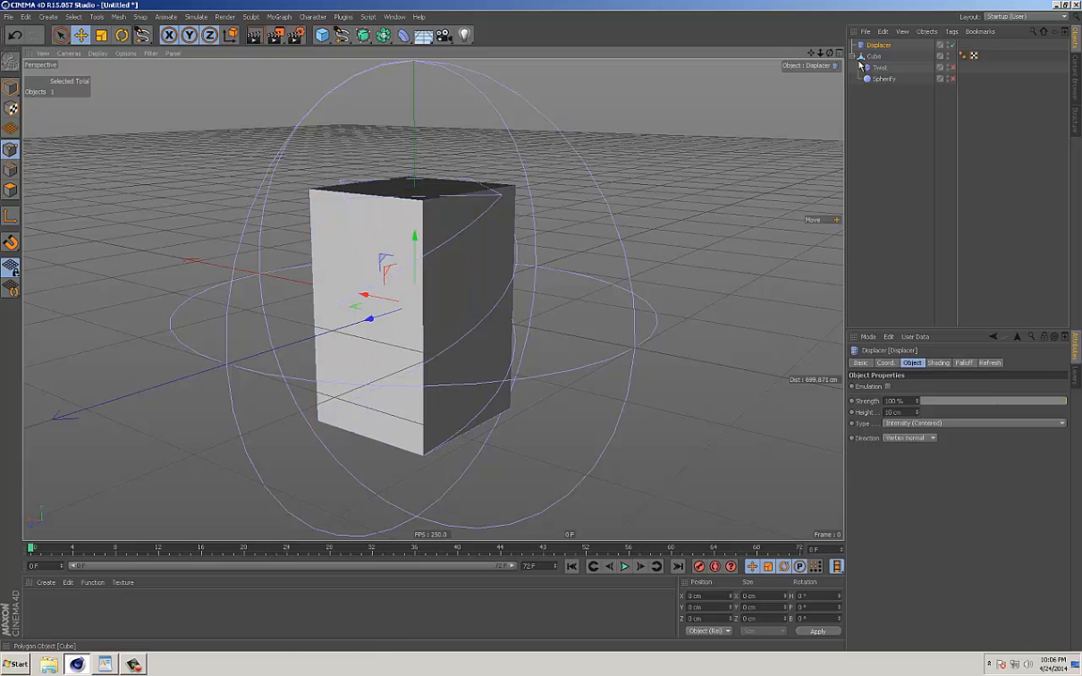
drag(874, 55, 874, 57)
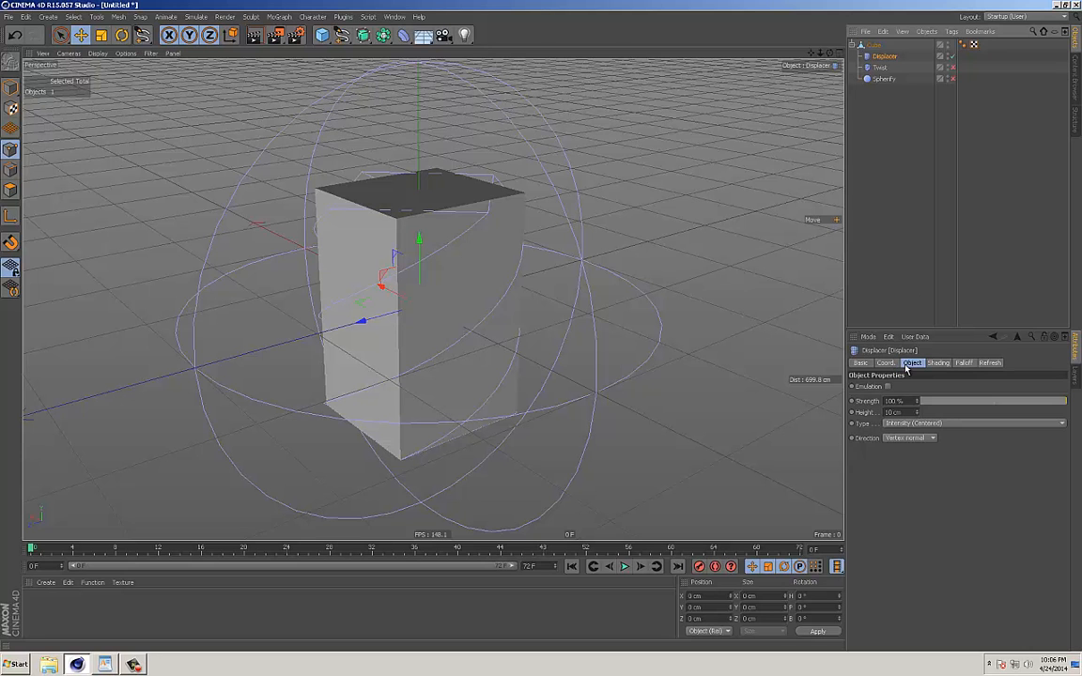
click(939, 364)
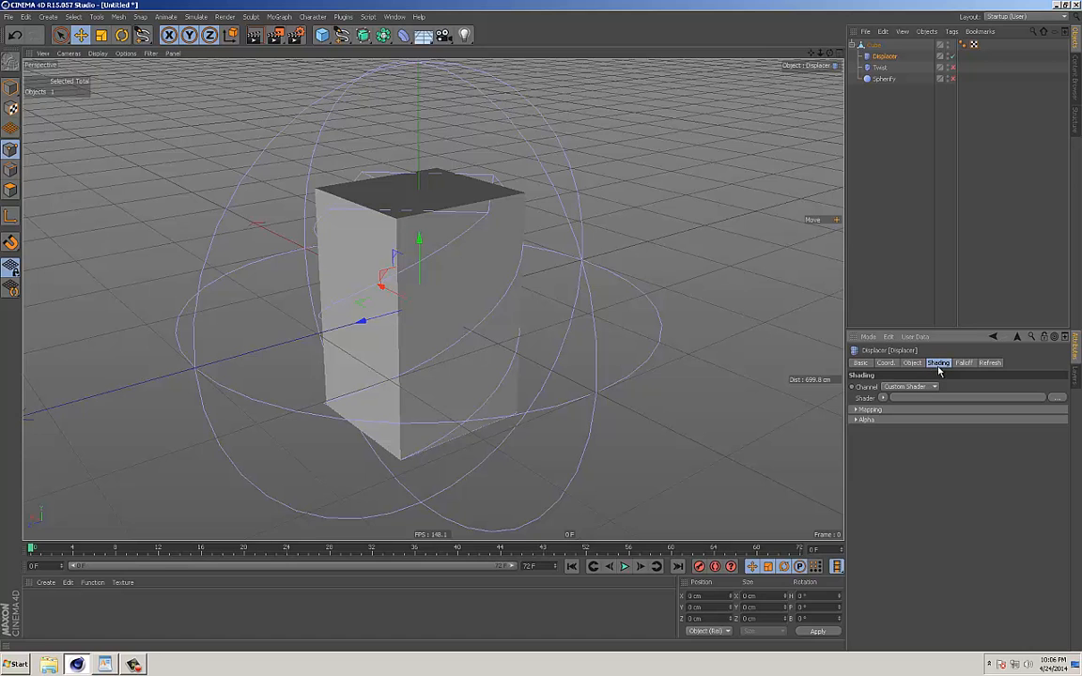
click(882, 399)
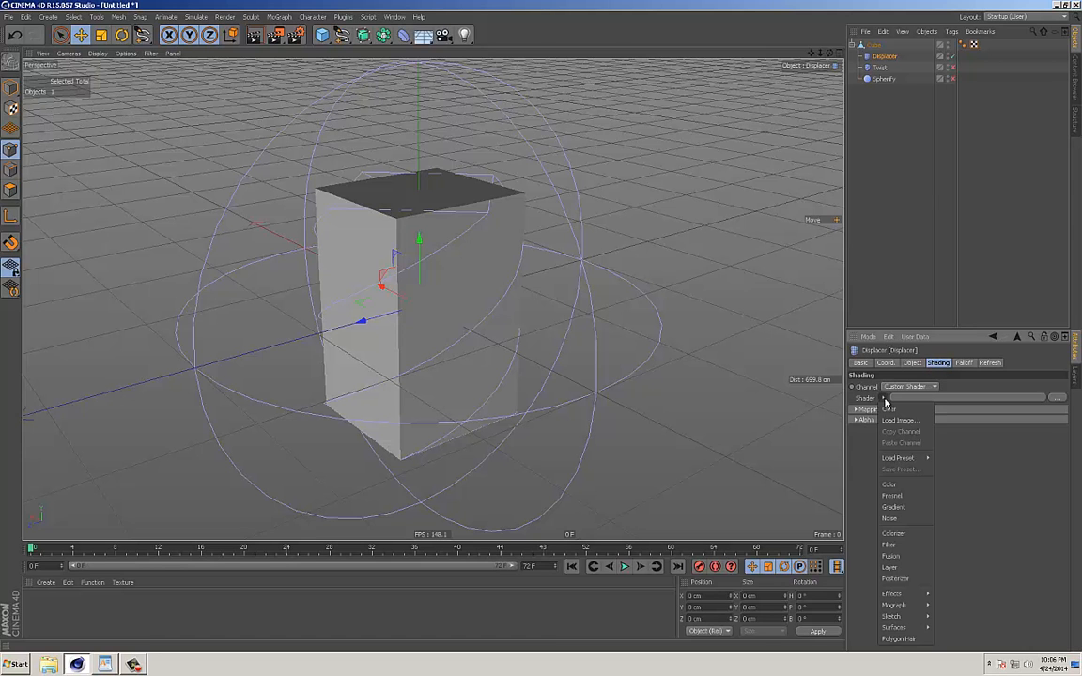
click(893, 519)
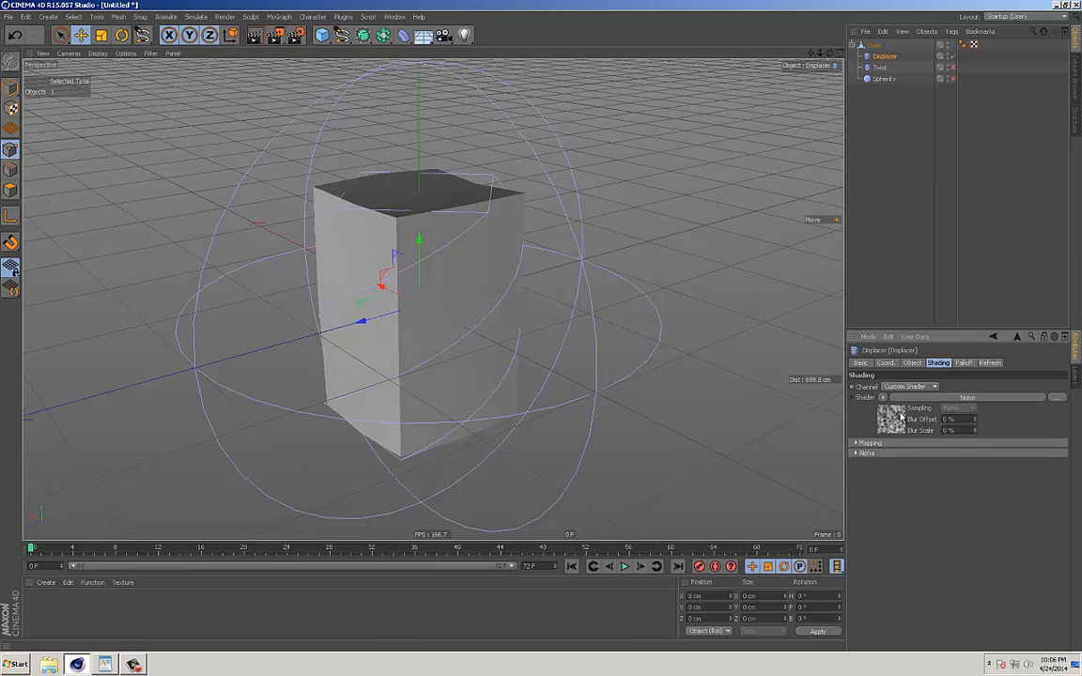
Play the animation briefly and set the Noise shader's animation speed to 2.
click(625, 568)
click(628, 566)
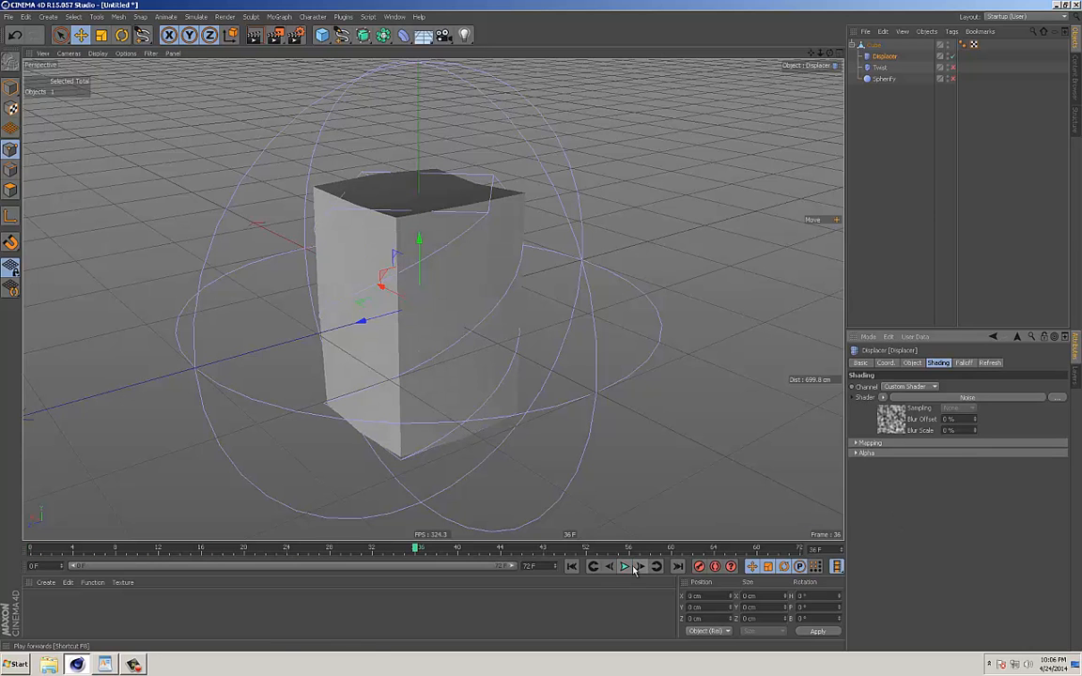
click(890, 423)
scroll(1054, 467, down, 3)
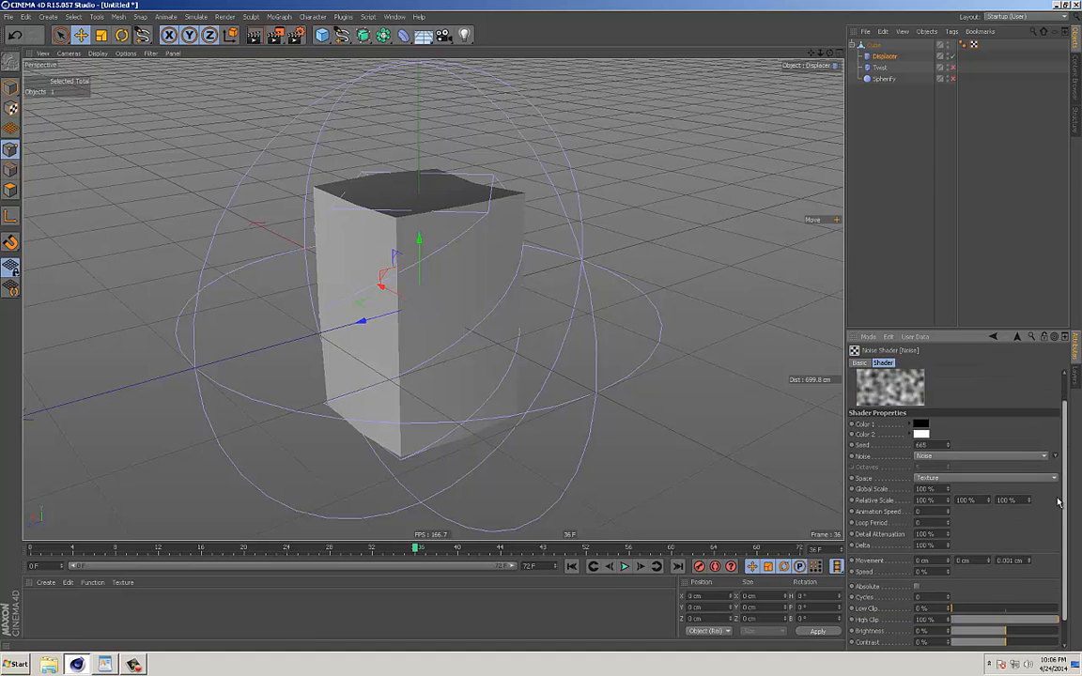
drag(919, 327, 919, 225)
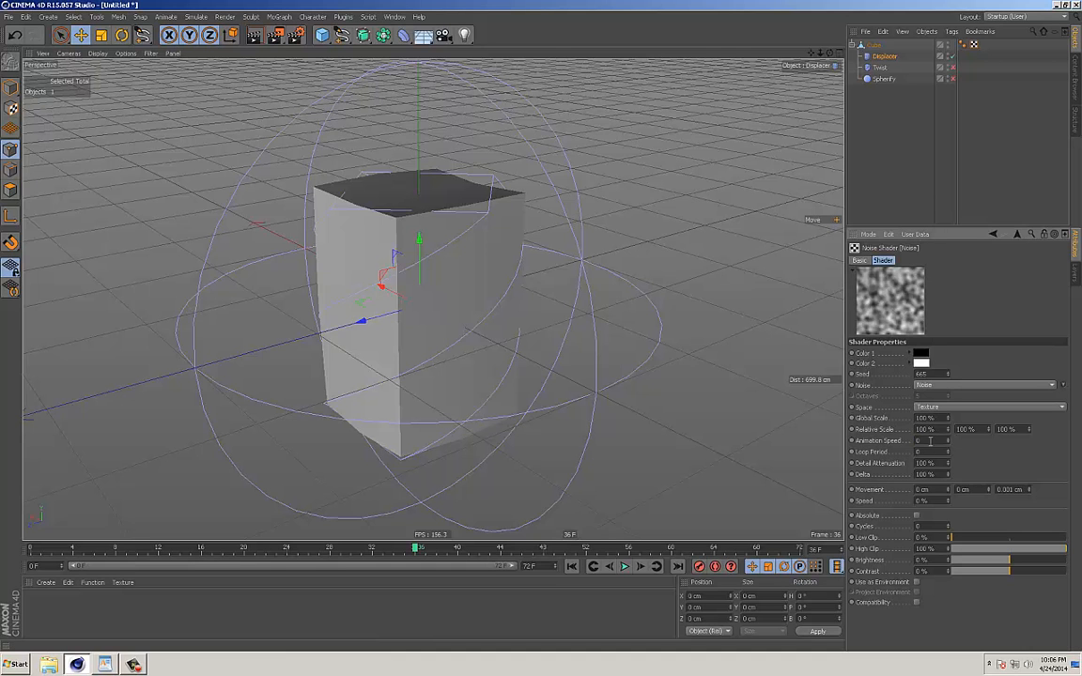
text(2)
key(Return)
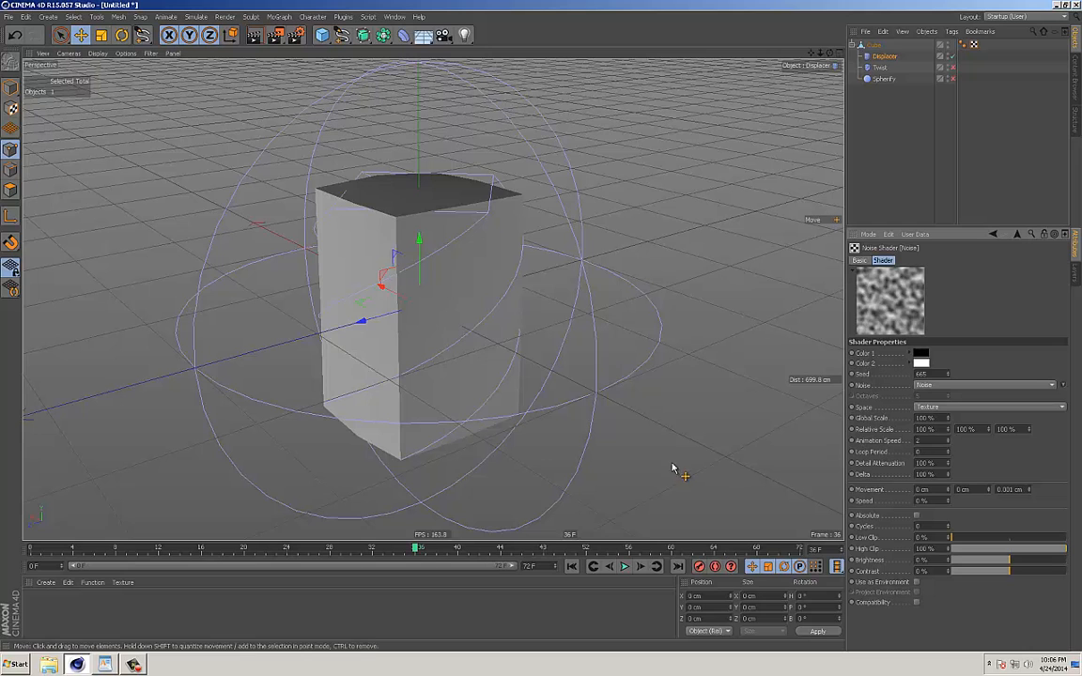
Play the animation and examine the displaced cube from several angles.
click(629, 566)
alt+drag(625, 394, 641, 384)
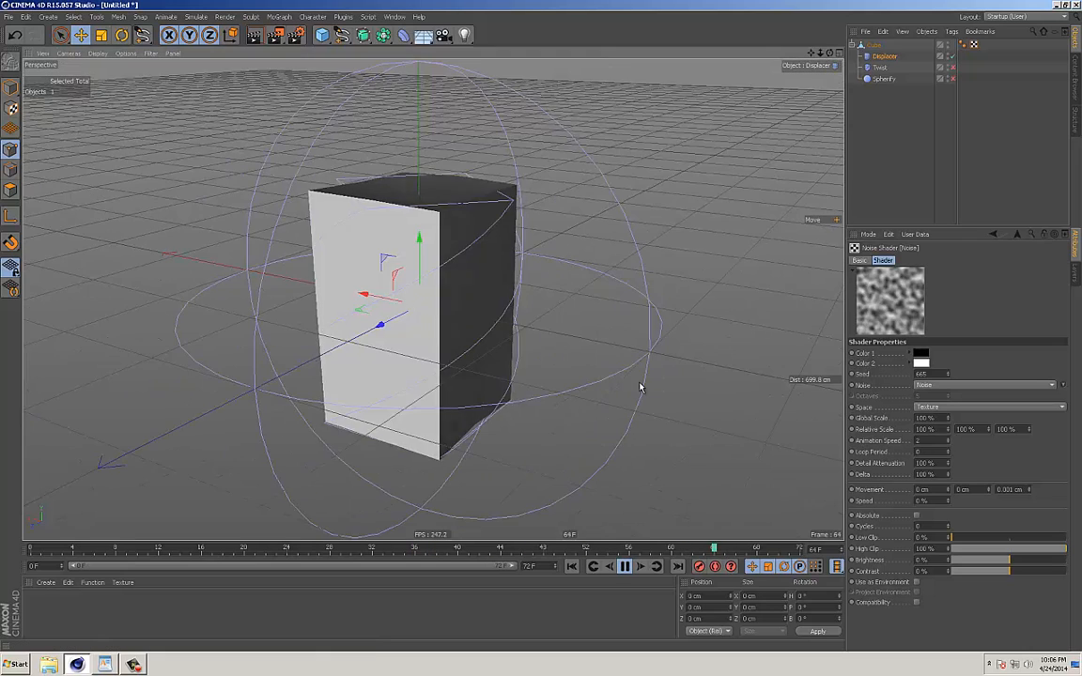
alt+middle_drag(598, 388, 584, 388)
alt+right_drag(584, 386, 645, 384)
alt+middle_drag(645, 384, 669, 397)
alt+right_drag(668, 396, 647, 391)
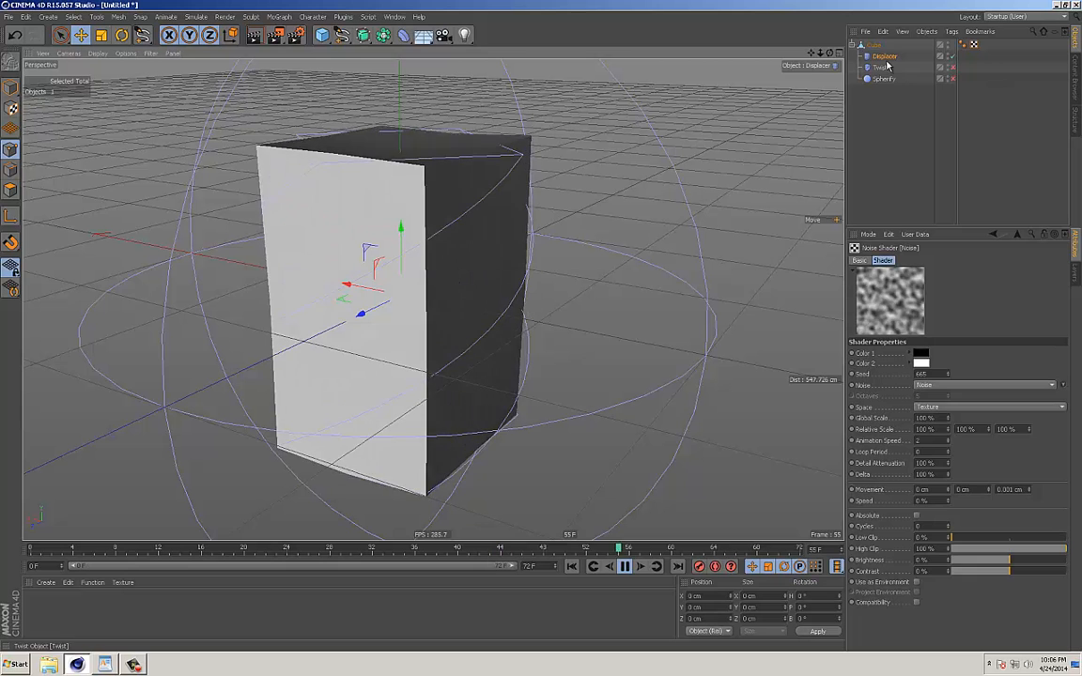
Set the Displacer's height to 167 cm and check the stronger deformation around the cube.
click(885, 58)
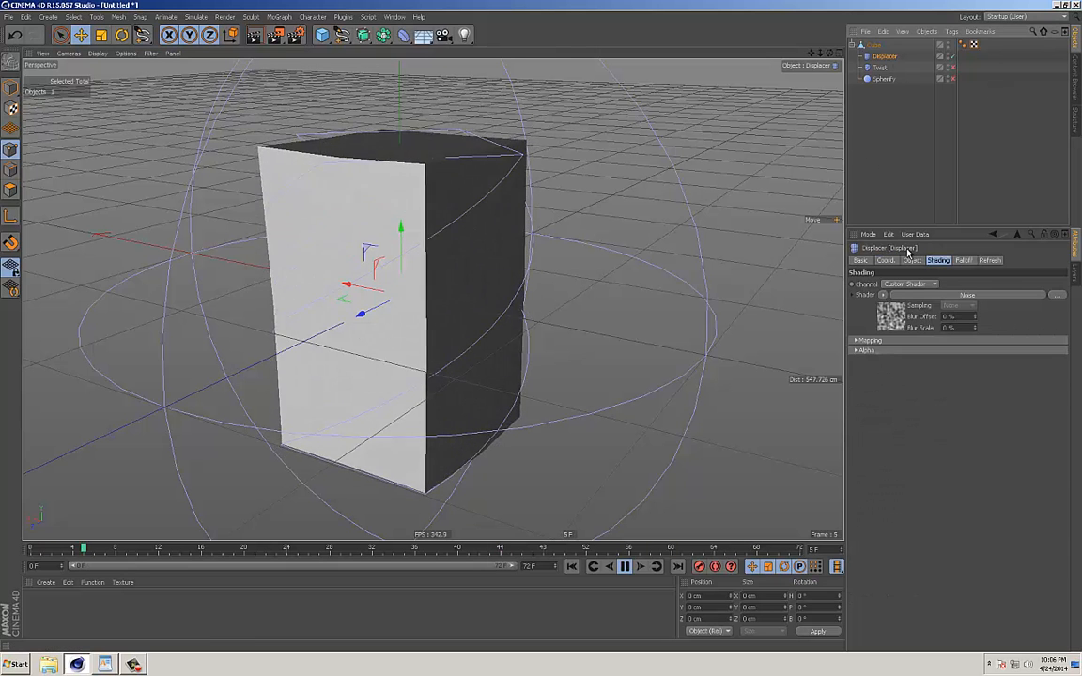
click(913, 262)
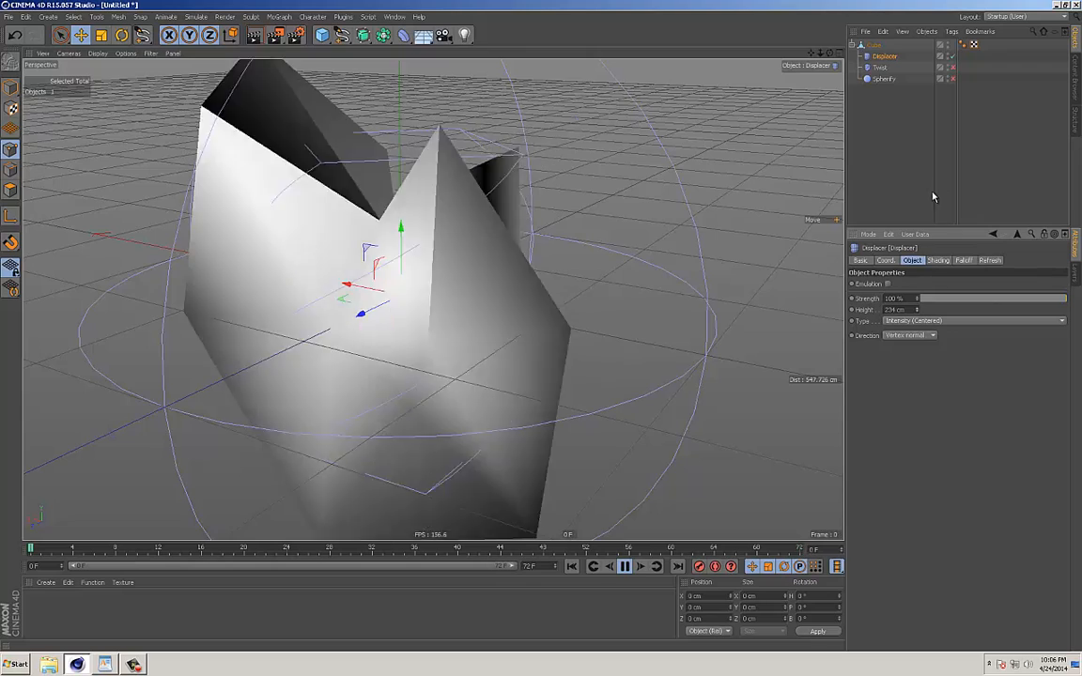
alt+right_drag(639, 250, 551, 260)
alt+drag(551, 261, 742, 228)
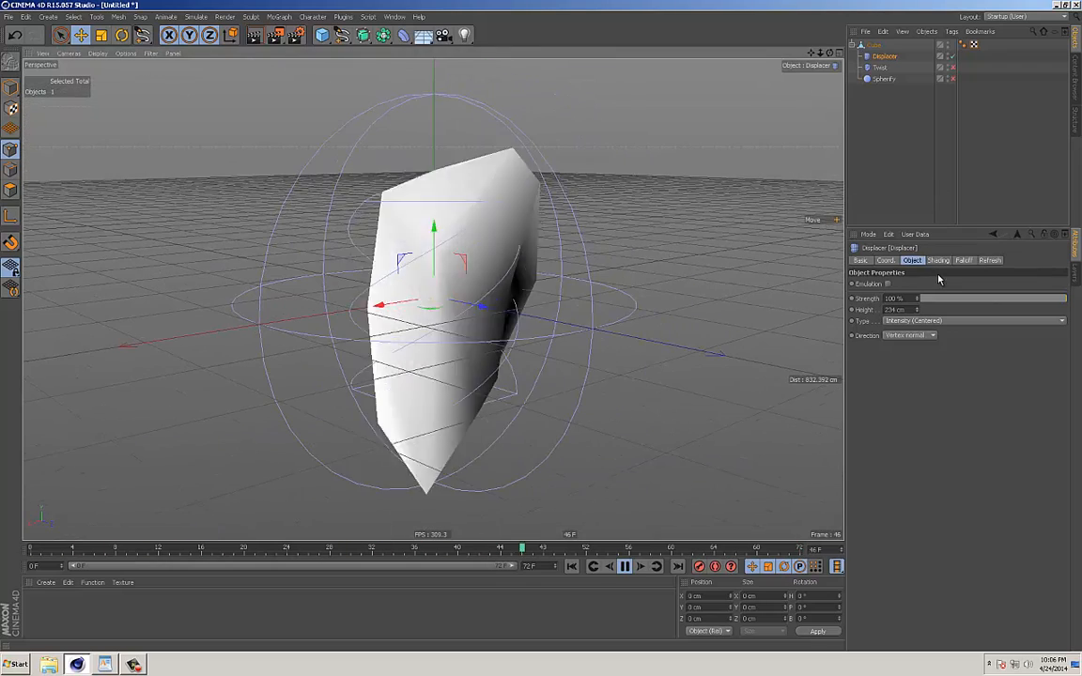
alt+drag(639, 340, 573, 344)
Try other displacement directions, including Planar, and set the Displacer's direction back to Vertex normal.
click(928, 335)
click(911, 360)
click(916, 335)
click(900, 369)
click(899, 348)
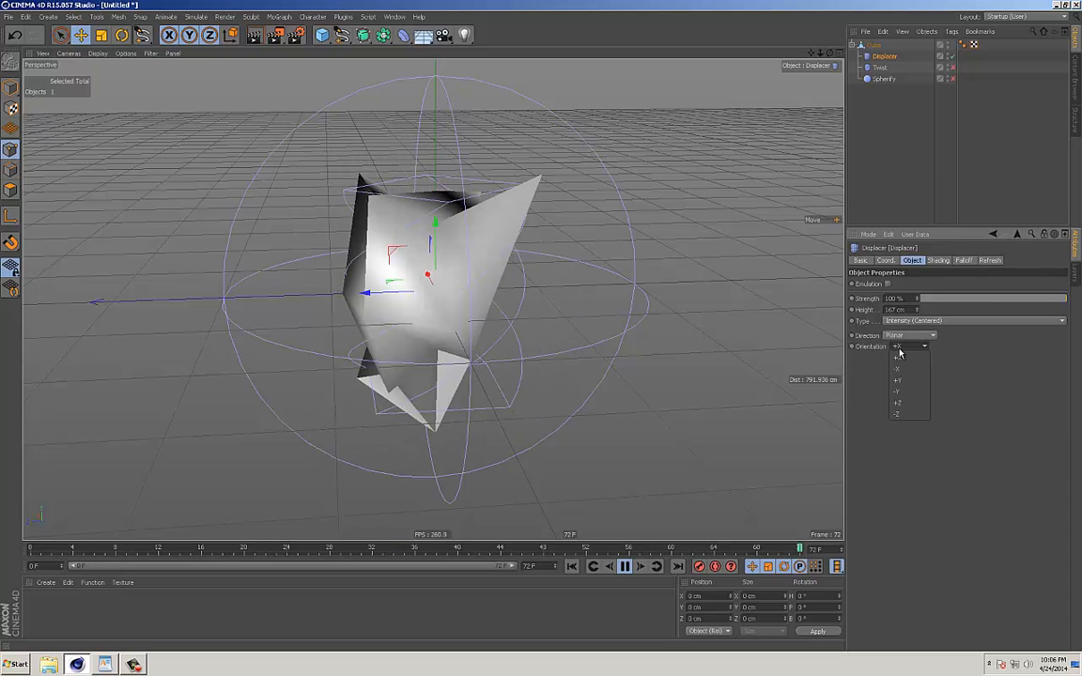
click(902, 336)
click(903, 347)
alt+drag(578, 357, 719, 250)
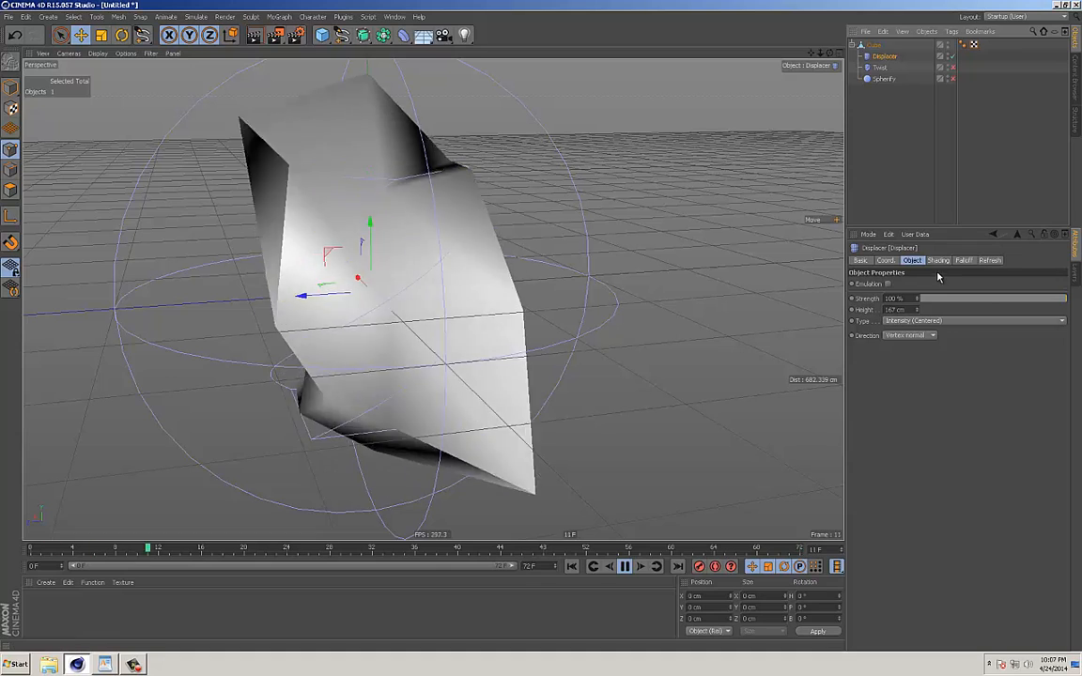
Review the Displacer's shading and object settings and read its help page.
click(937, 260)
click(912, 260)
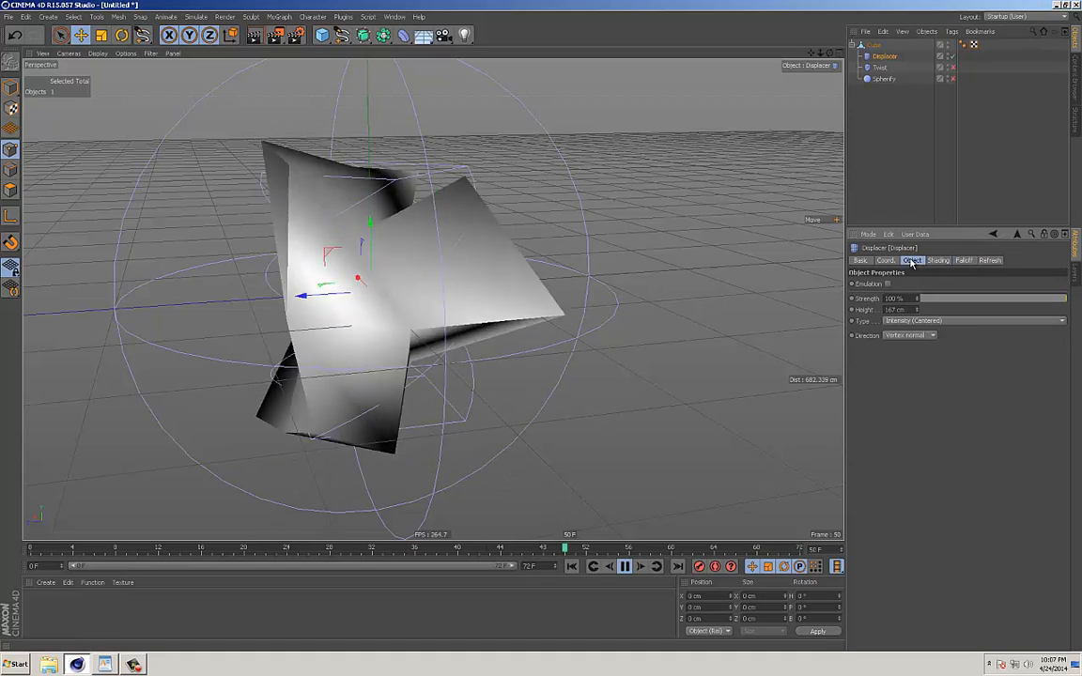
alt+drag(541, 287, 627, 306)
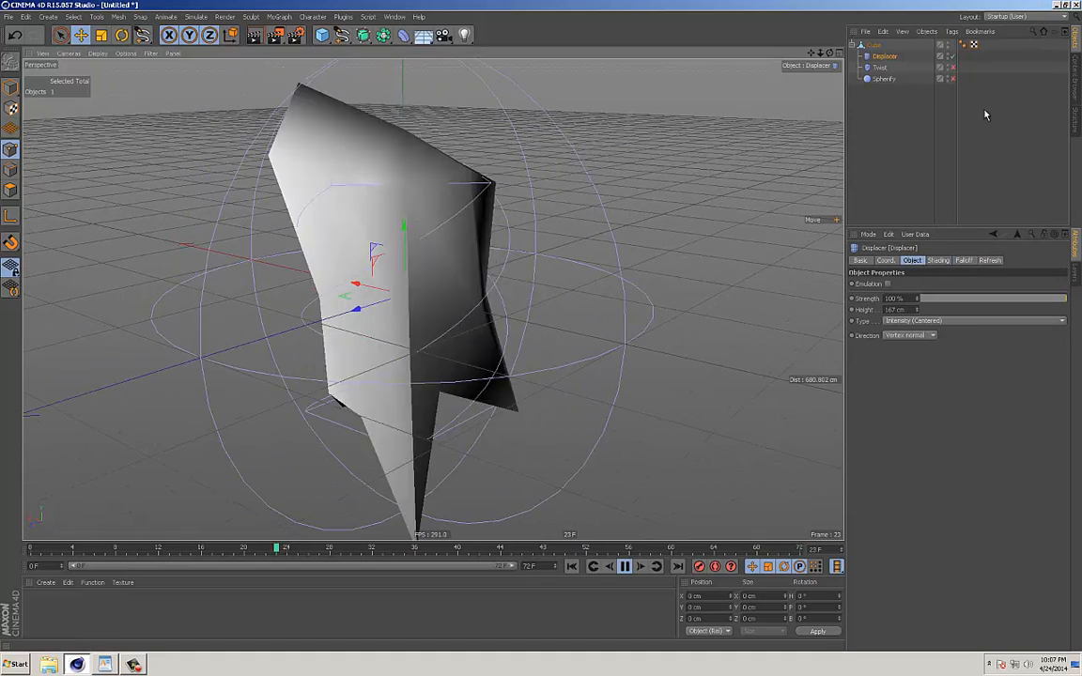
right_click(886, 59)
click(917, 452)
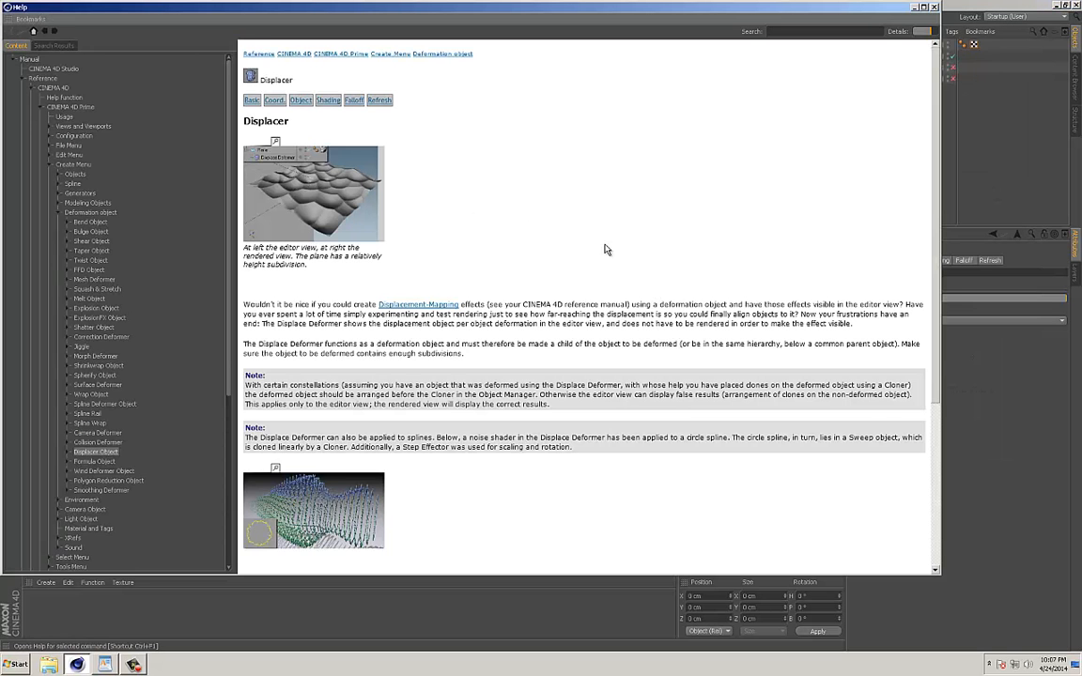
scroll(570, 246, down, 5)
click(949, 17)
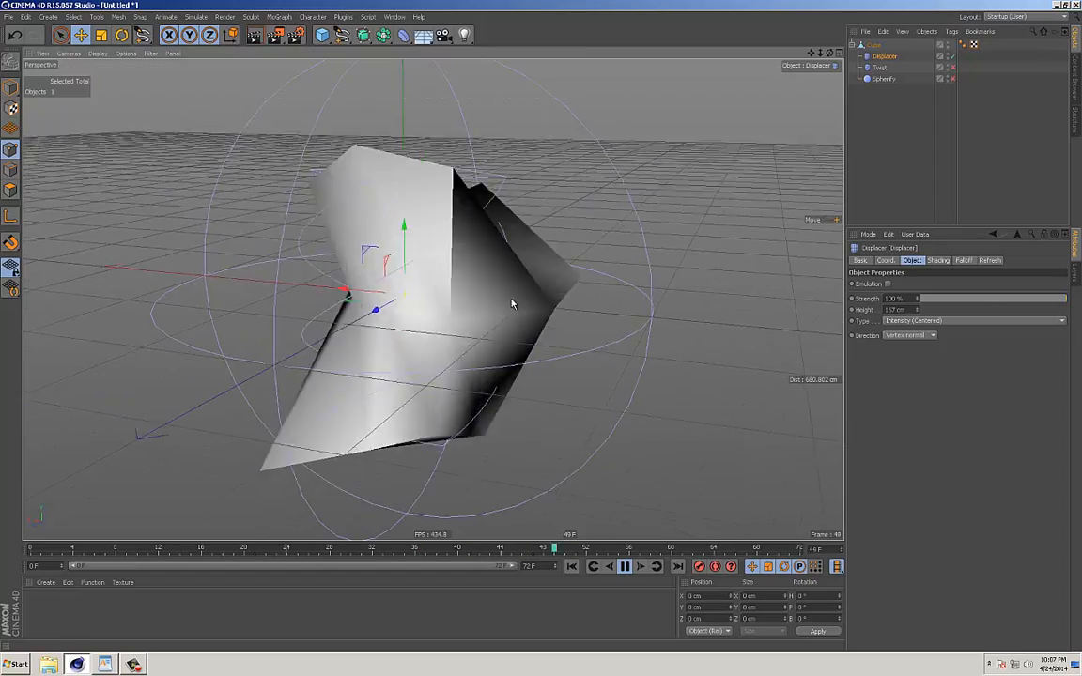
Disable the Displacer and delete the Displacer, Twist and Spherify deformers from the cube.
click(953, 57)
mouse_move(456, 276)
alt+mouse_down()
mouse_move(521, 285)
mouse_move(404, 283)
mouse_move(455, 292)
alt+mouse_up()
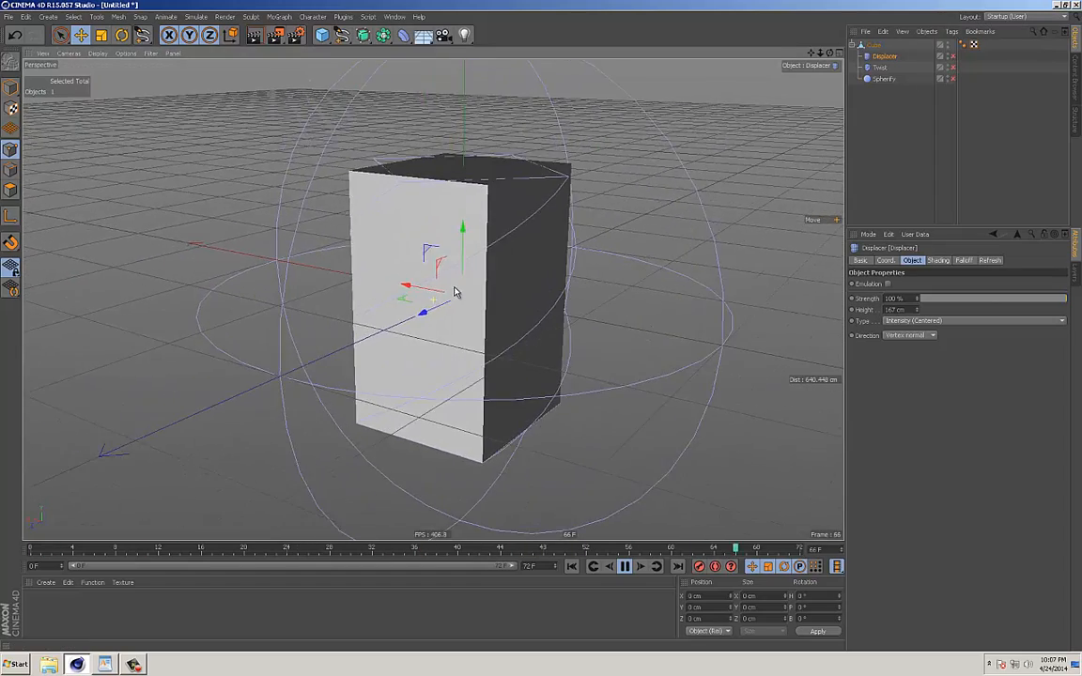
drag(887, 106, 869, 56)
key(Delete)
Add a Formula deformer as a child of the cube and fit it to its parent.
alt+drag(550, 214, 414, 173)
click(403, 36)
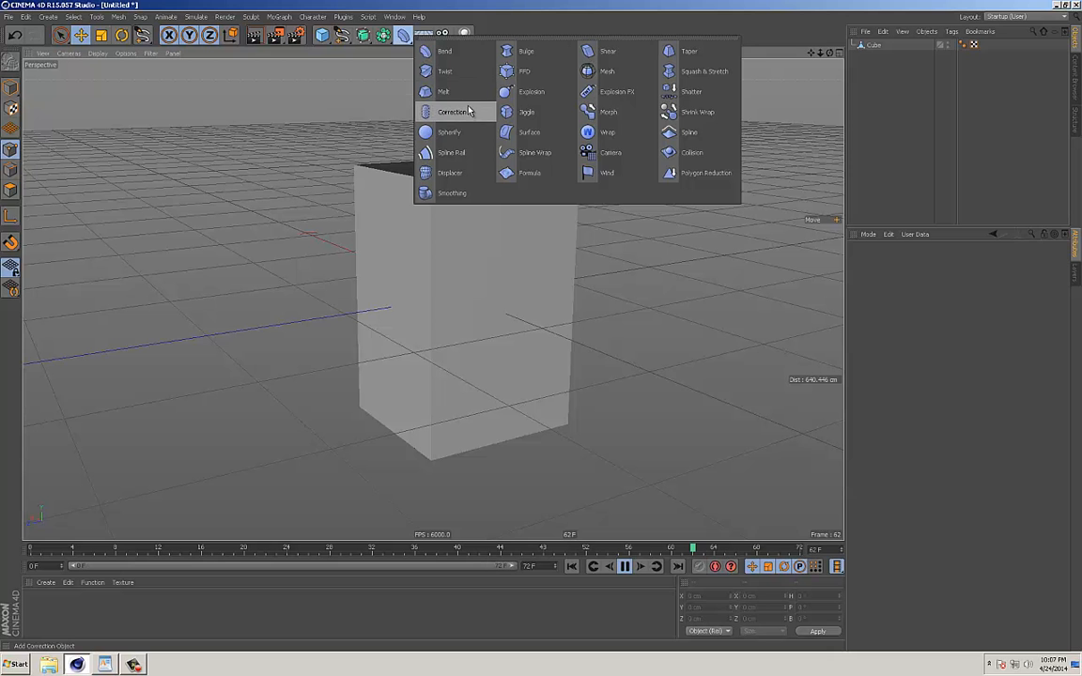
click(500, 172)
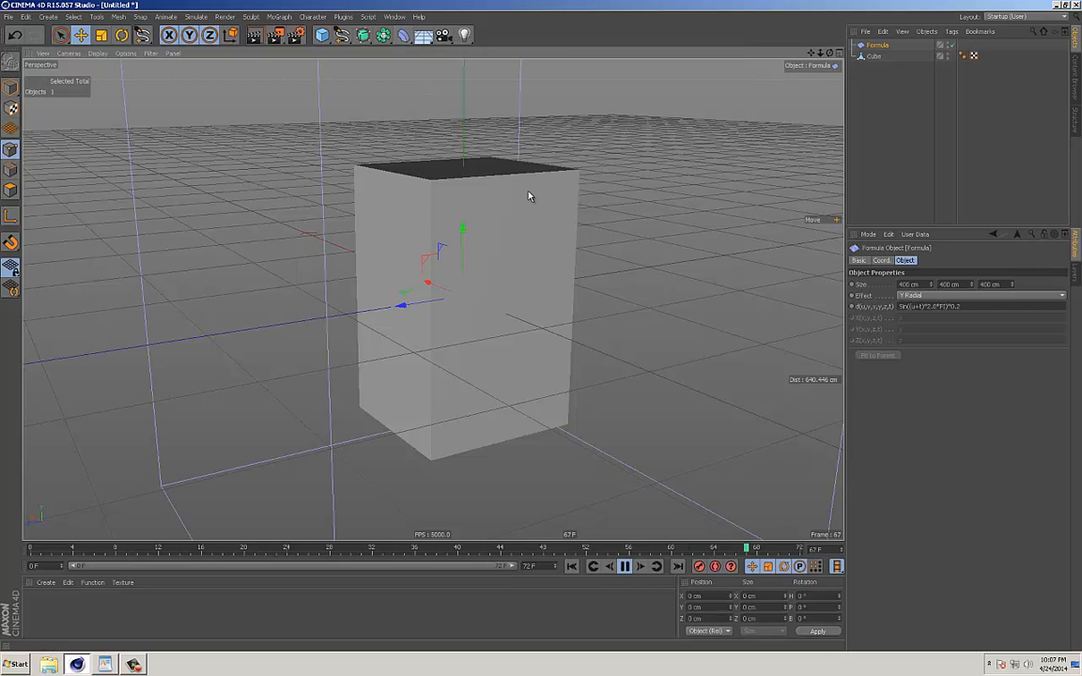
scroll(587, 203, down, 3)
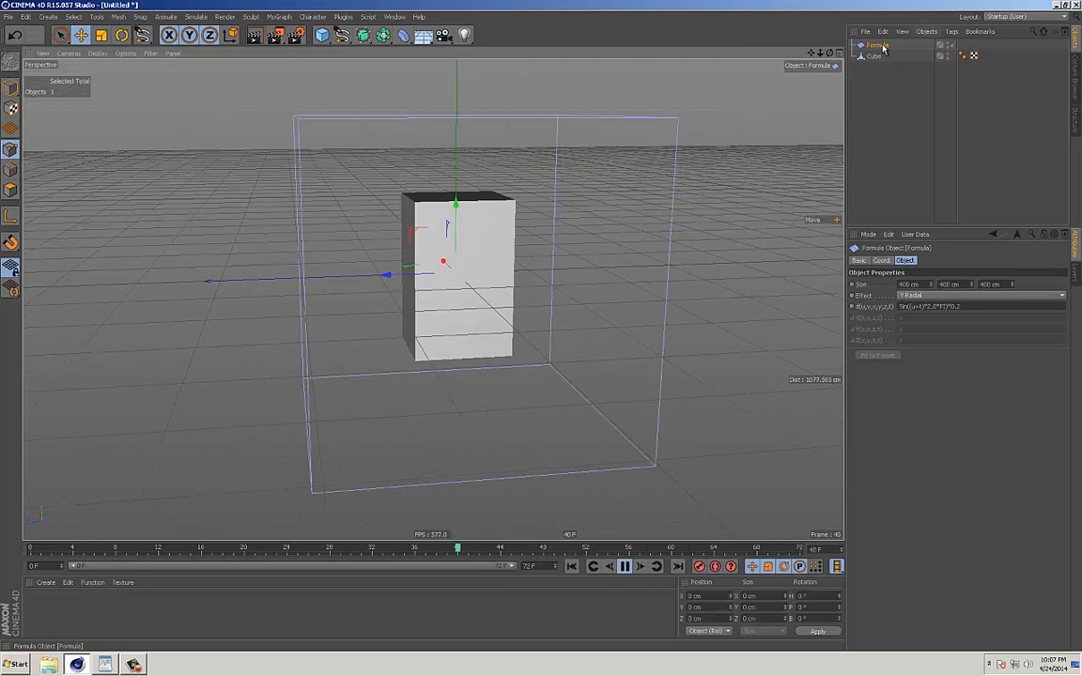
drag(886, 46, 871, 60)
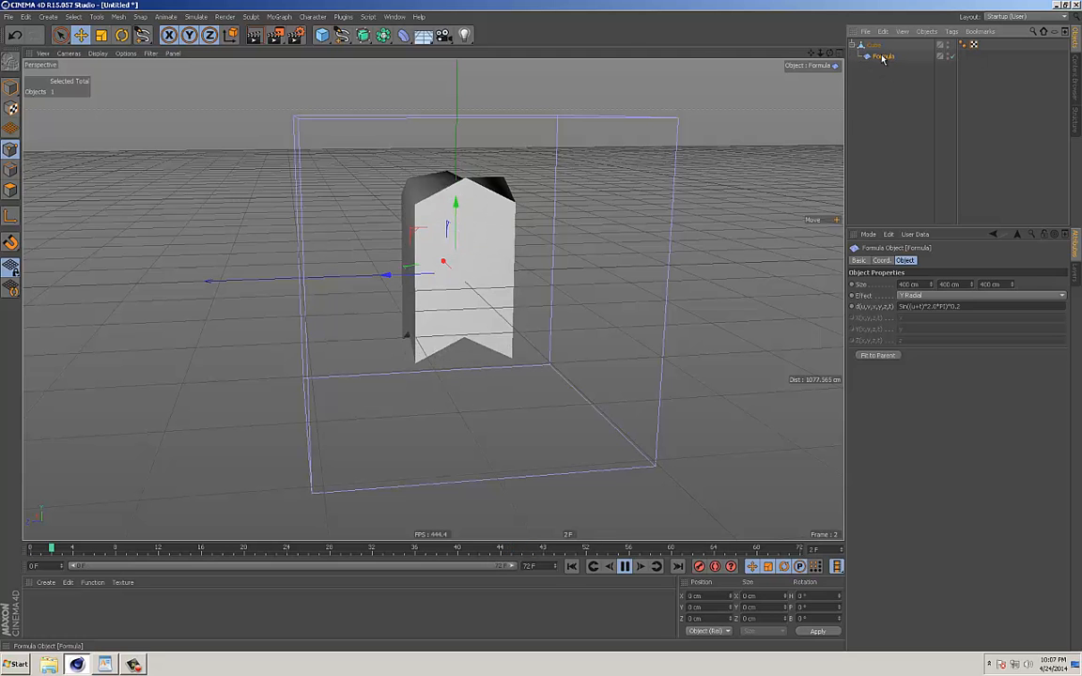
click(879, 356)
scroll(534, 297, up, 1)
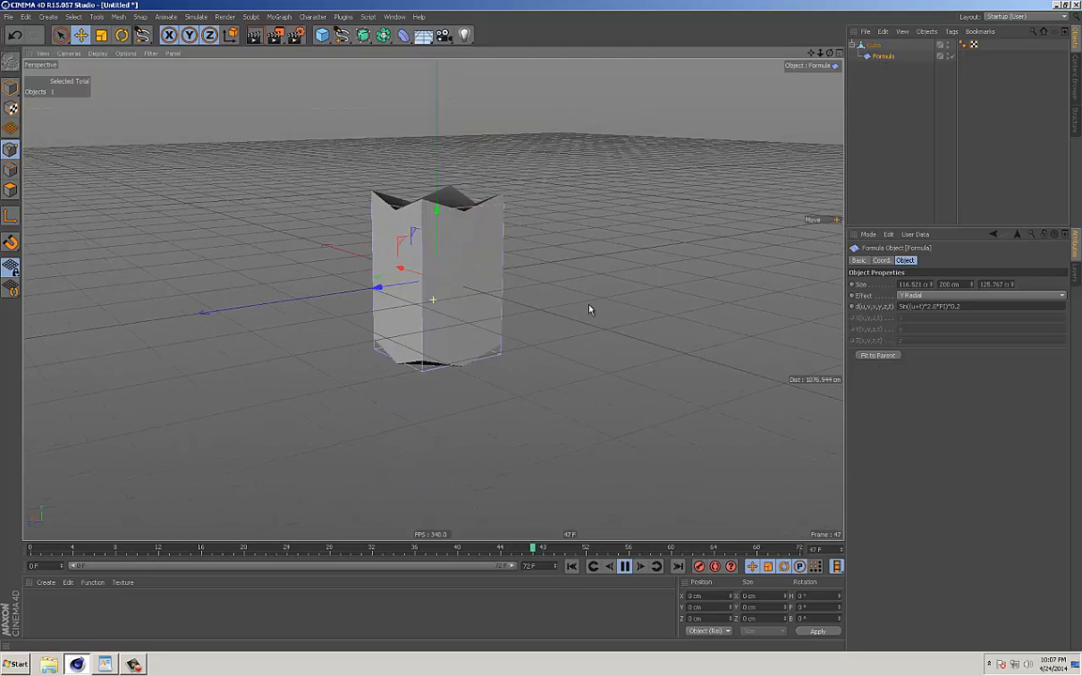
Try the Spherical and X Radial effects on the Formula deformer and view the cube's motion.
click(915, 296)
click(913, 318)
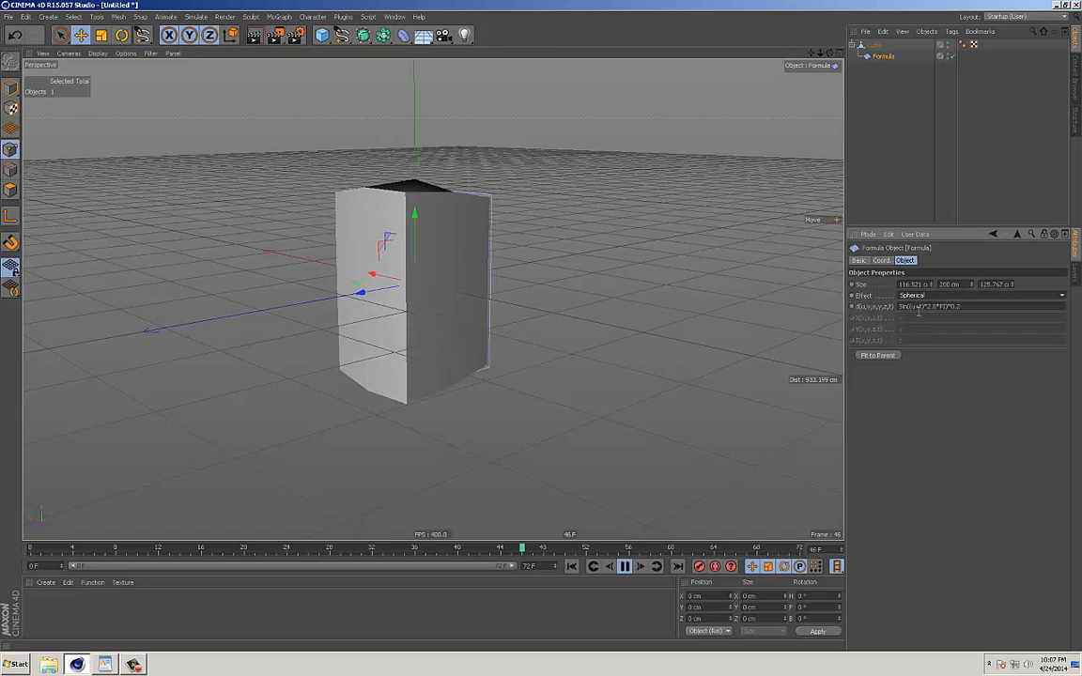
click(915, 296)
click(915, 341)
alt+drag(585, 309, 547, 310)
alt+right_drag(546, 310, 664, 313)
alt+drag(664, 313, 672, 309)
alt+middle_drag(672, 309, 694, 321)
alt+right_drag(693, 321, 659, 326)
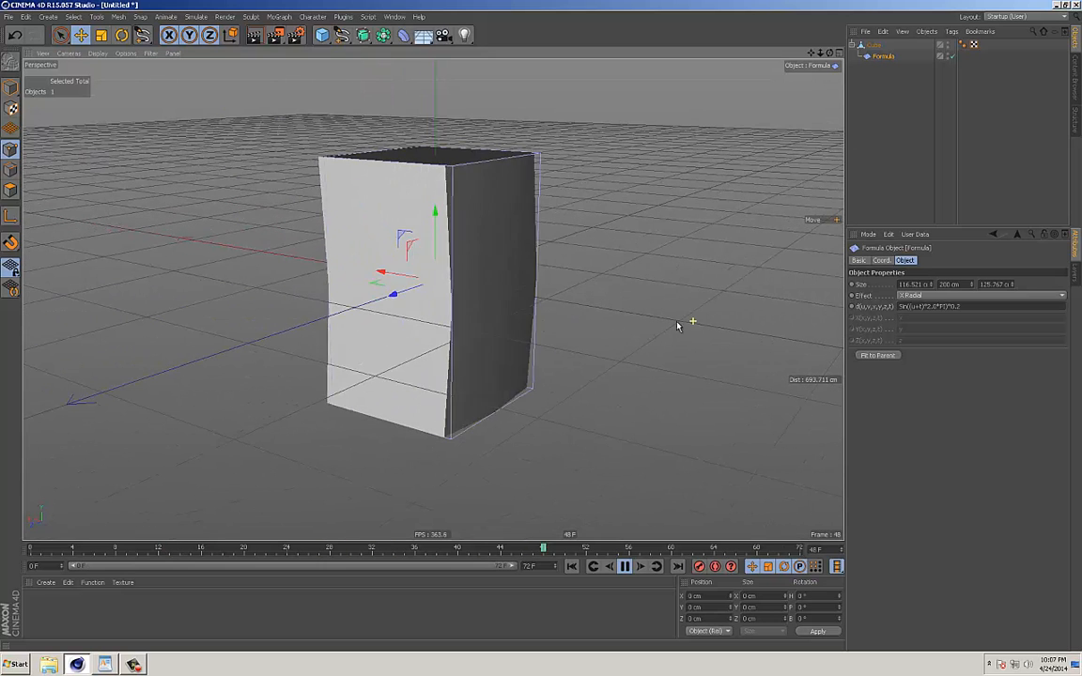
Try the Formula deformer's Z Radial effect and set it back to Y Radial.
click(927, 297)
click(912, 363)
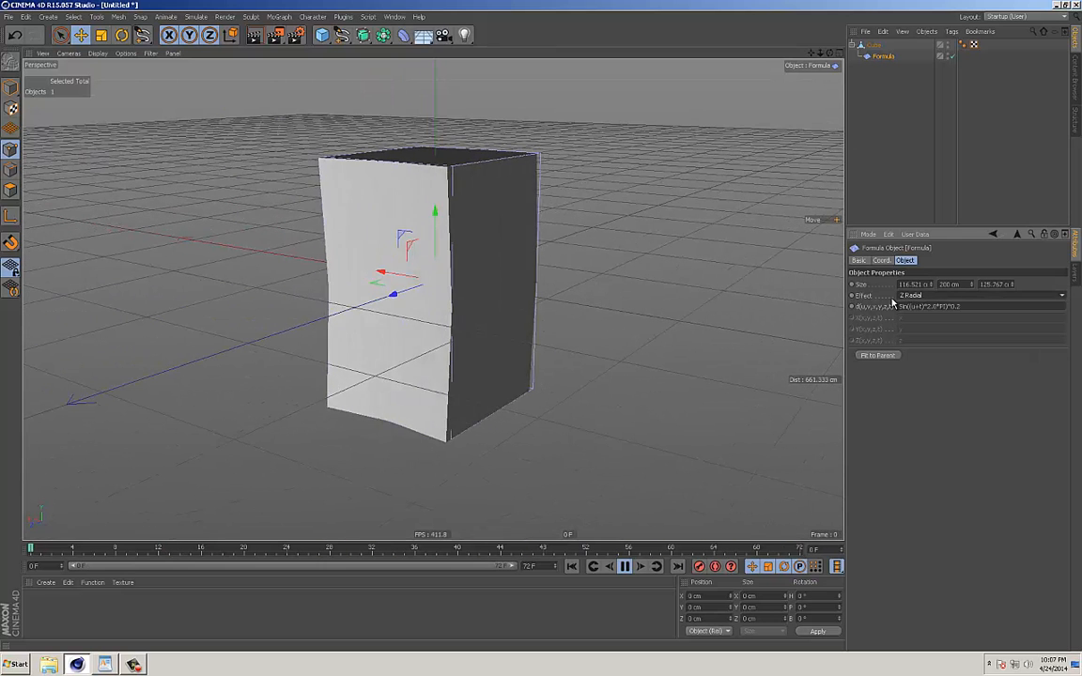
click(925, 353)
alt+drag(604, 280, 693, 334)
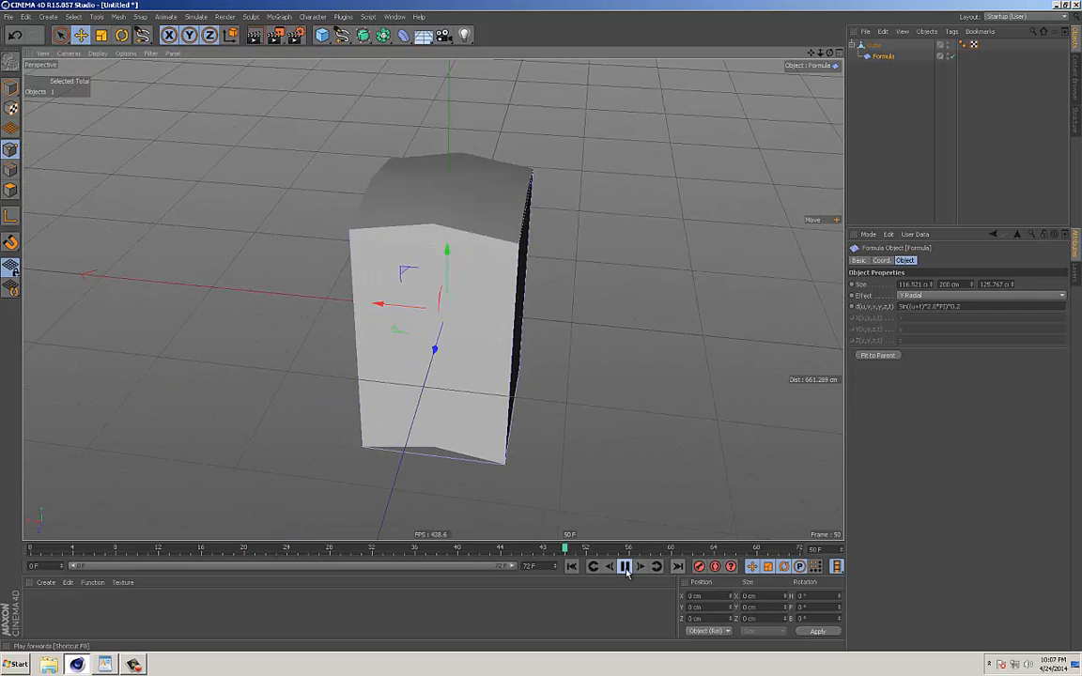
Stop the playback with the timeline at frame 0 and disable the Formula deformer.
click(592, 567)
alt+drag(615, 413, 657, 374)
alt+drag(609, 280, 588, 305)
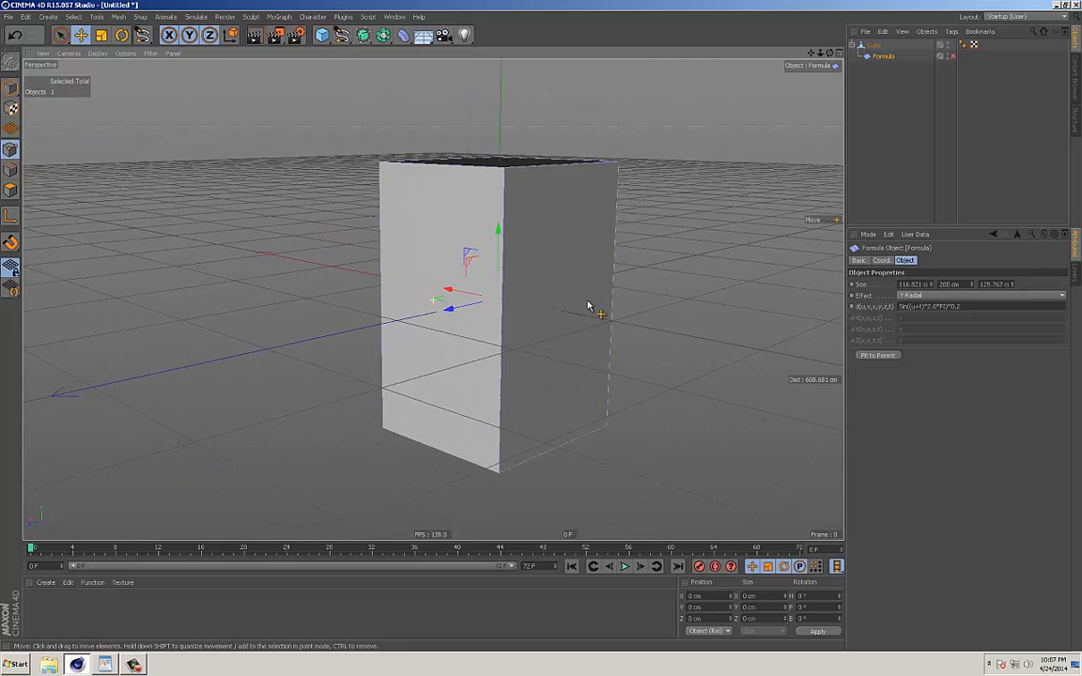
Re-enable the Formula deformer, play its Y Radial motion on the cube from another angle, and disable it again.
click(952, 57)
click(624, 566)
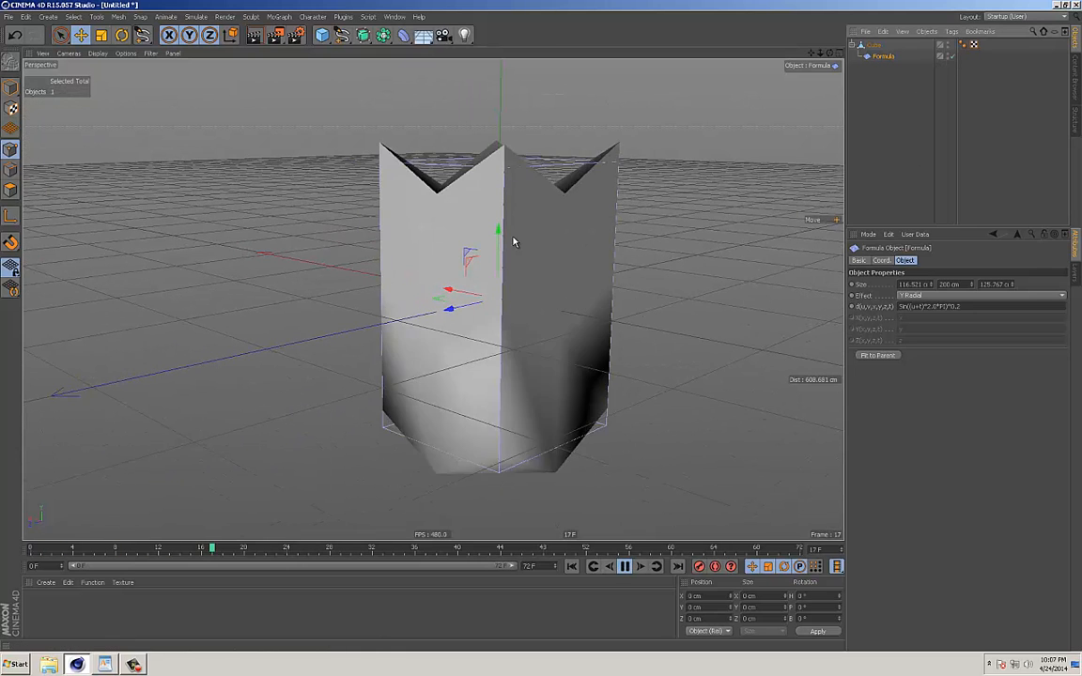
alt+drag(595, 282, 587, 266)
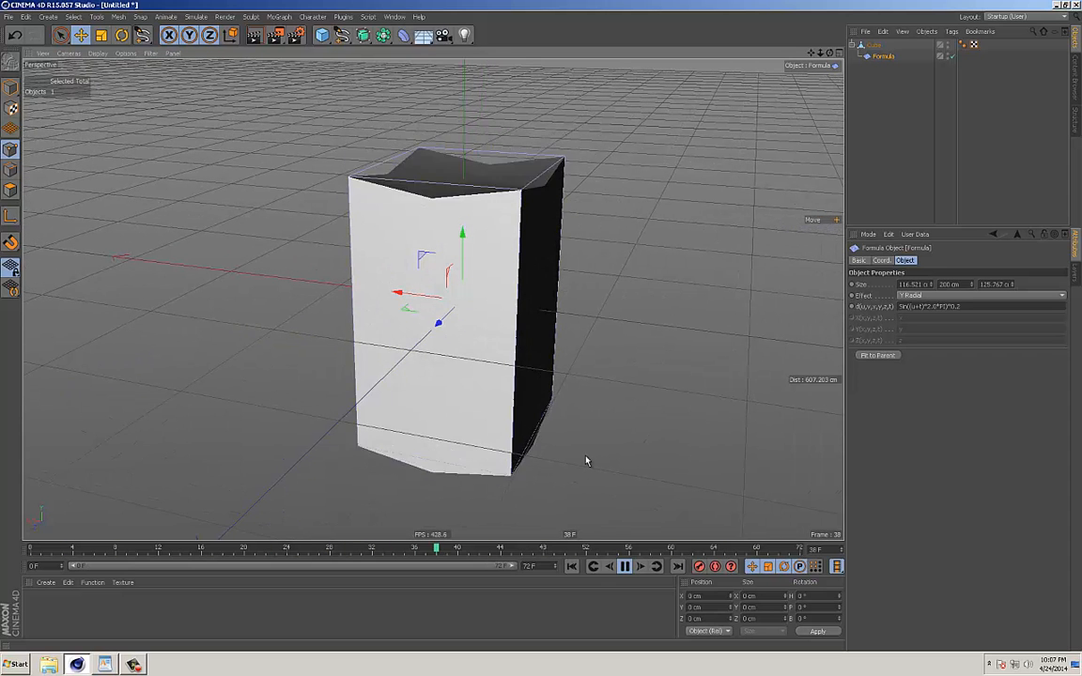
click(623, 566)
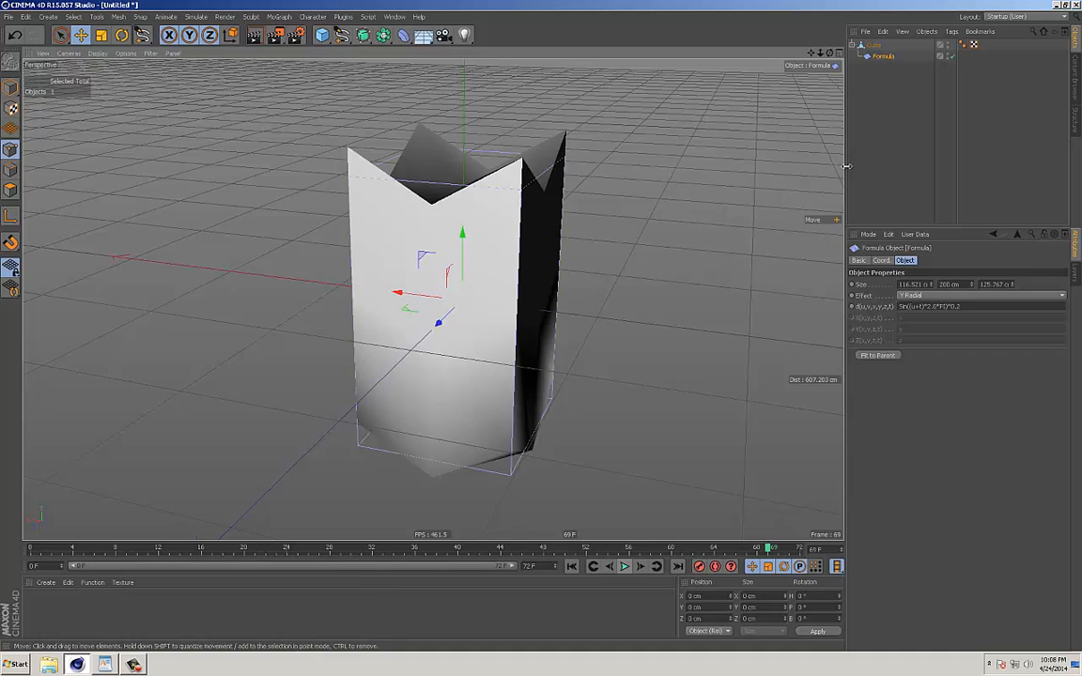
click(951, 56)
Add a Wind deformer as a child of the cube and delete the Formula deformer.
click(405, 37)
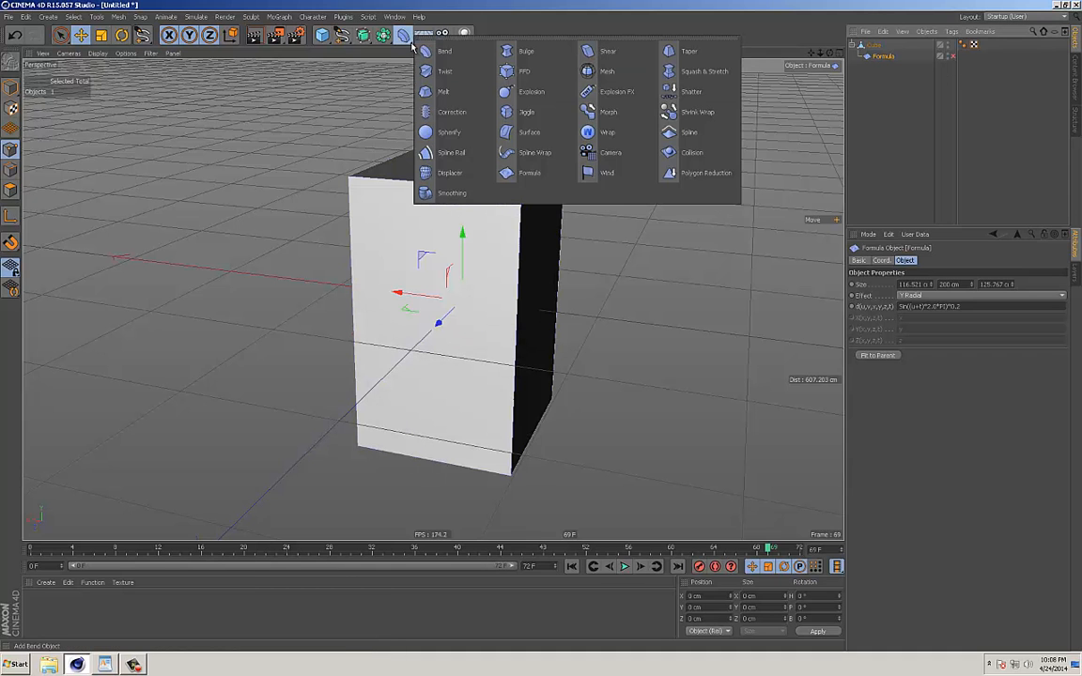
click(603, 174)
drag(871, 47, 875, 57)
click(884, 69)
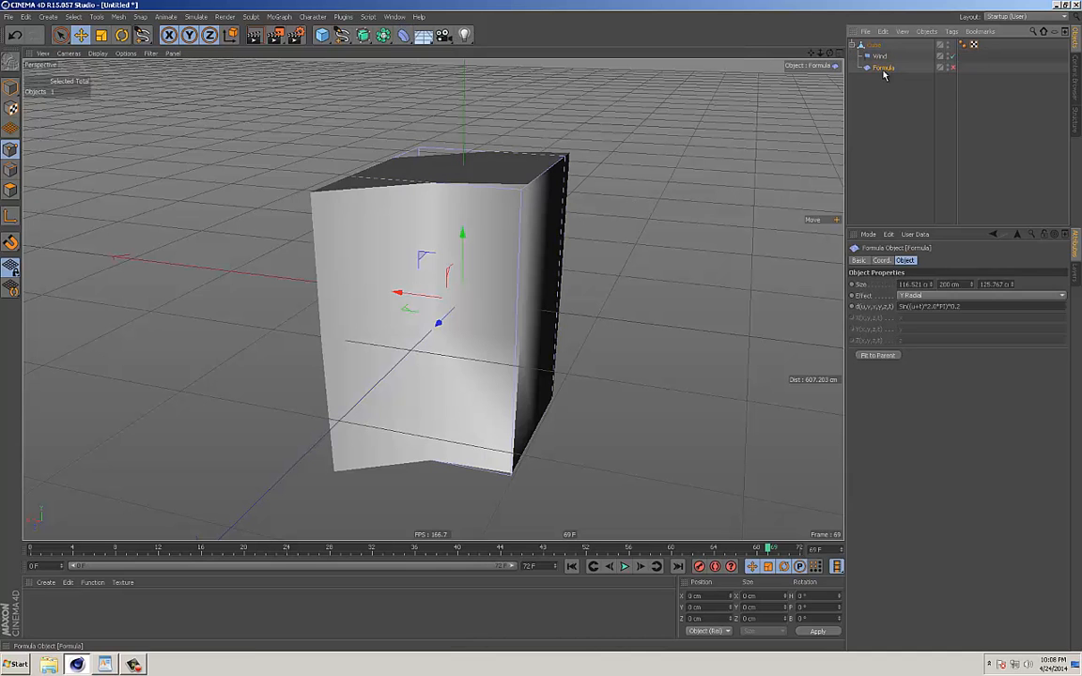
key(Delete)
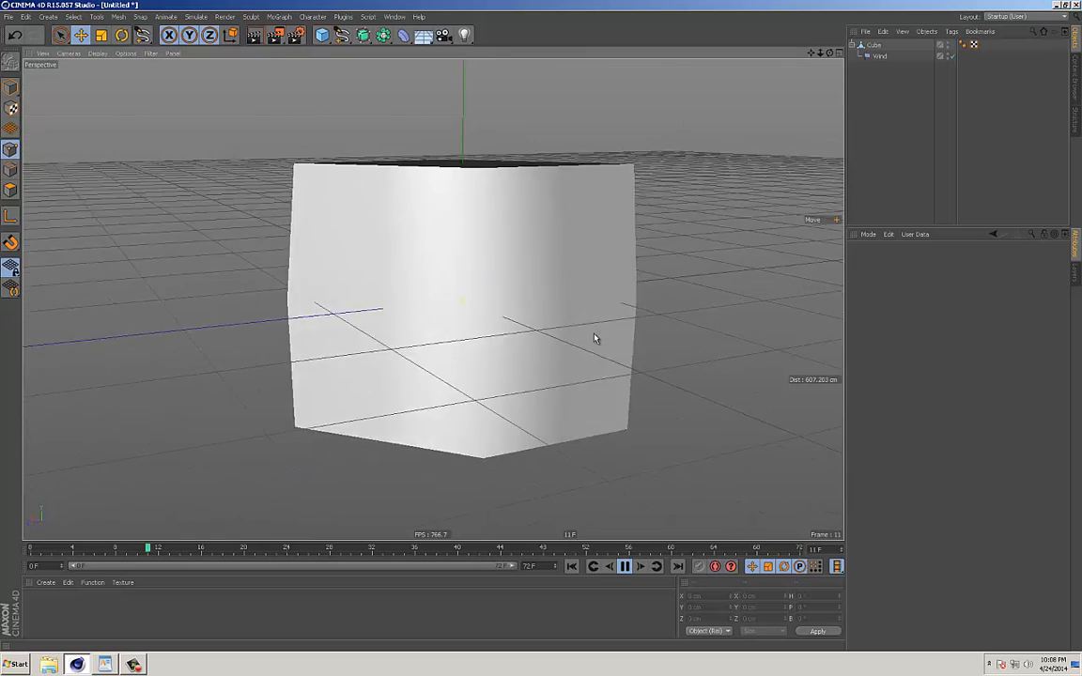
During playback, set the Wind deformer's amplitude to 169 cm and its size to about 141 cm.
click(879, 58)
alt+drag(573, 299, 468, 254)
alt+drag(552, 296, 482, 320)
drag(330, 301, 537, 309)
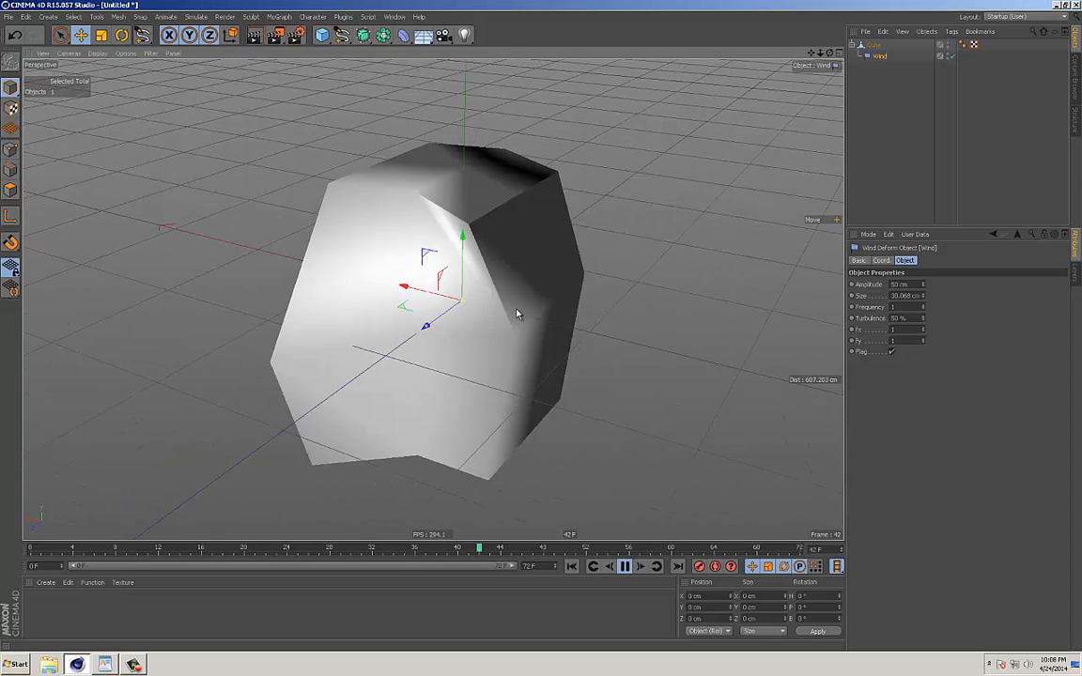
mouse_move(931, 242)
mouse_down()
mouse_move(935, 336)
mouse_move(951, 210)
mouse_move(946, 282)
mouse_move(929, 300)
mouse_move(930, 233)
mouse_up()
mouse_move(722, 300)
alt+mouse_down()
mouse_move(762, 319)
mouse_move(722, 288)
alt+mouse_up()
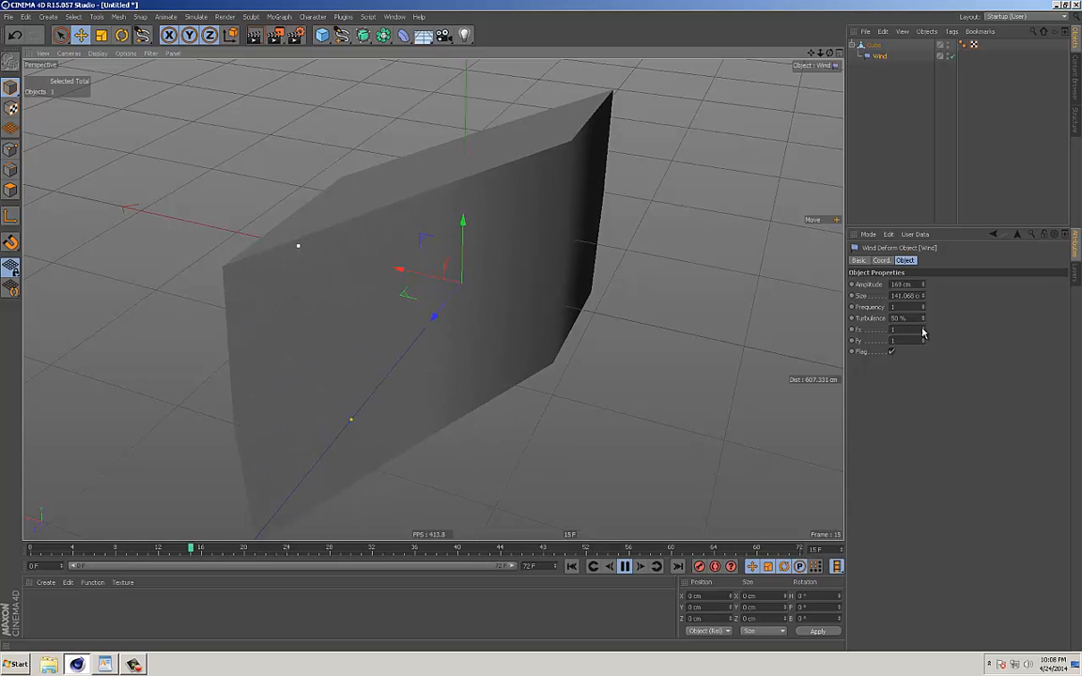
Set the Wind deformer's frequency to 5.29, Fx to 1.58 and Fy to 2.09.
drag(922, 331, 925, 299)
drag(923, 342, 921, 274)
alt+drag(549, 229, 592, 239)
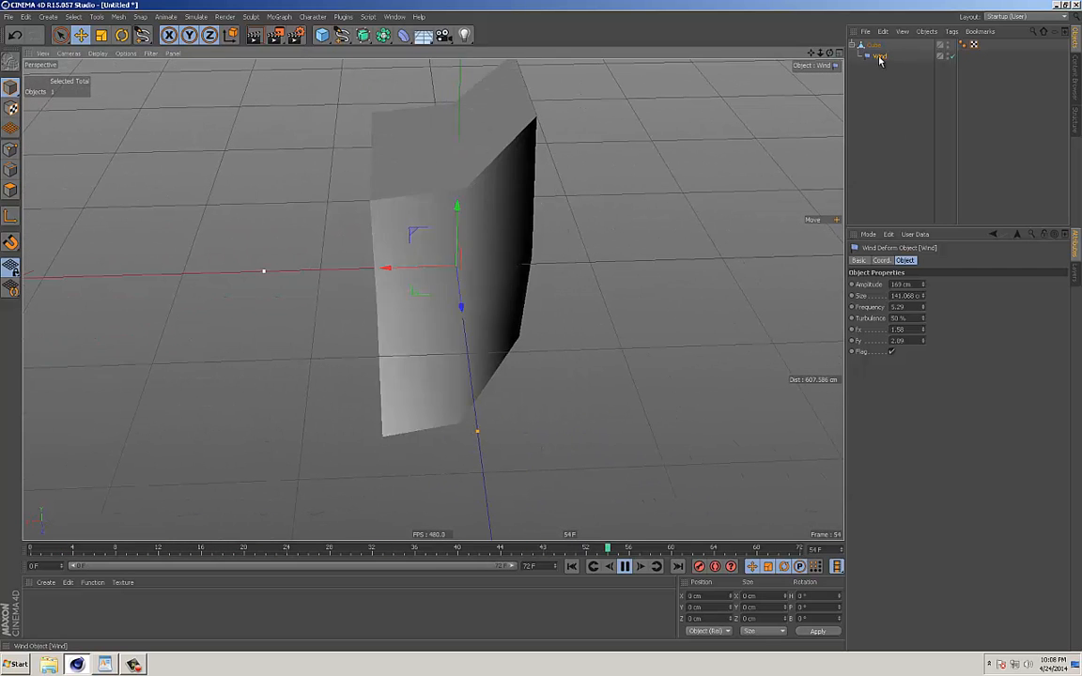
Rotate the Wind deformer to a heading of 170° and stop the playback.
key(r)
drag(483, 296, 550, 292)
drag(445, 288, 580, 275)
drag(486, 287, 599, 300)
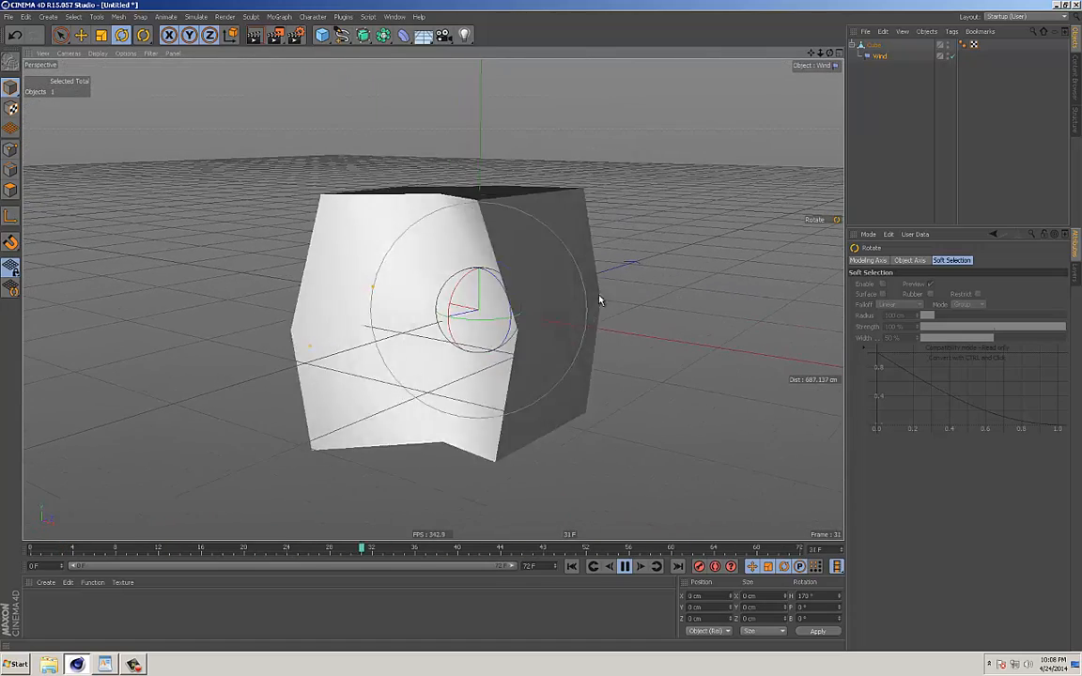
click(624, 565)
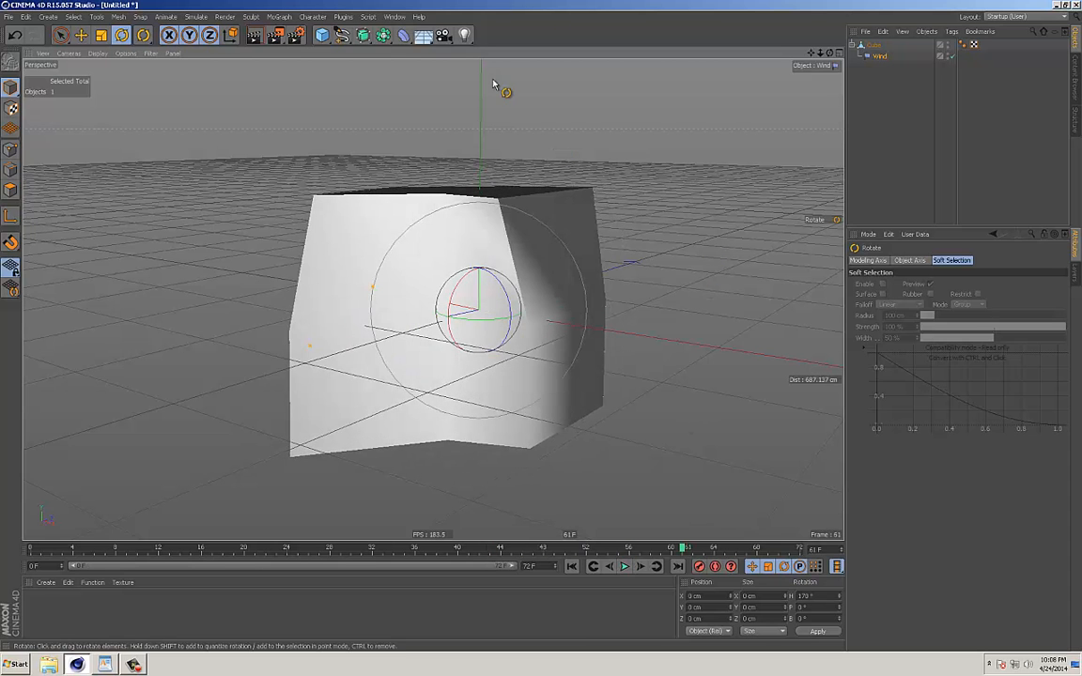
Add a Smoothing deformer as a child of the cube, above the Wind deformer.
click(404, 35)
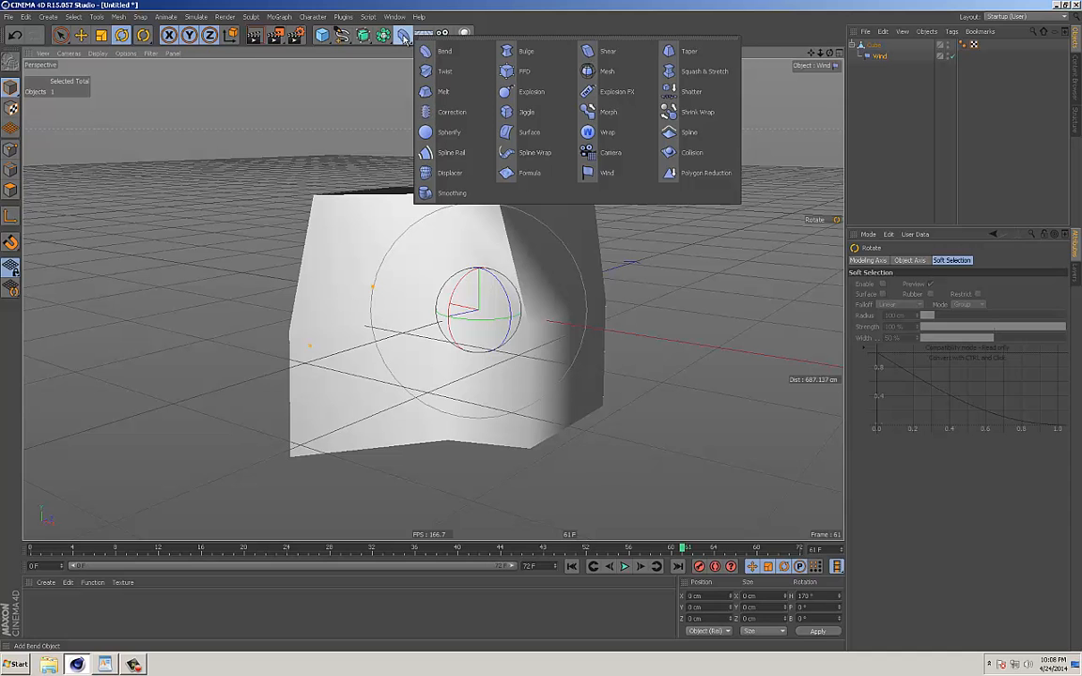
click(446, 193)
drag(875, 59, 872, 59)
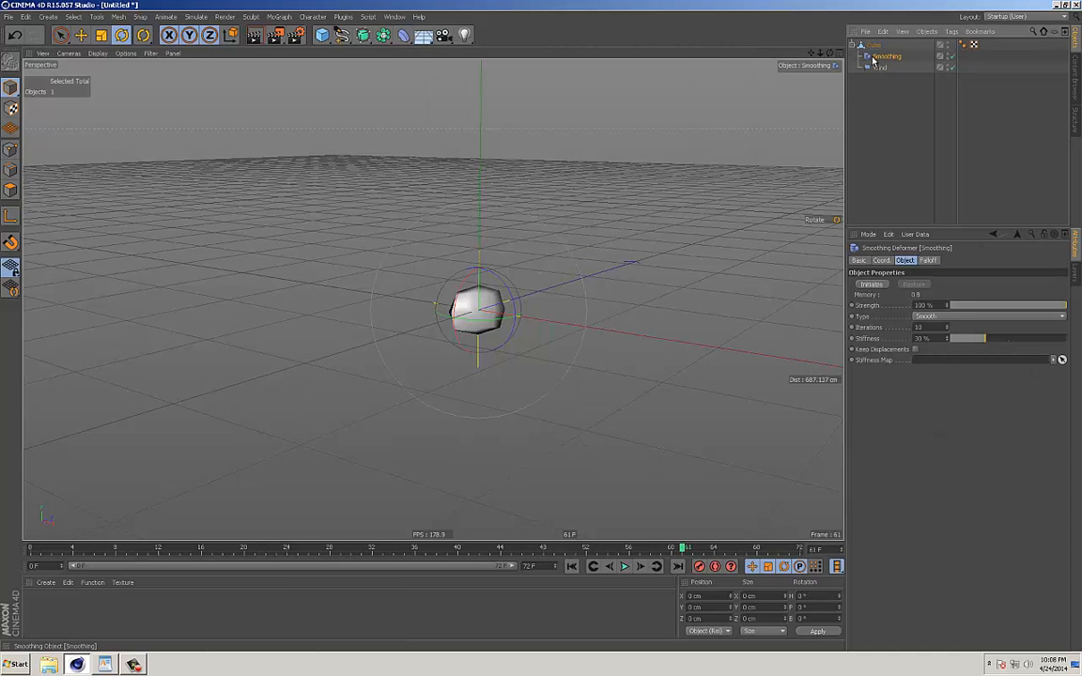
Reduce the Smoothing deformer's strength to 0% and compare its effect on the cube from another angle.
drag(988, 301, 903, 319)
alt+drag(507, 317, 435, 214)
mouse_move(504, 270)
alt+mouse_down()
mouse_move(729, 268)
mouse_move(594, 300)
mouse_move(497, 282)
alt+mouse_up()
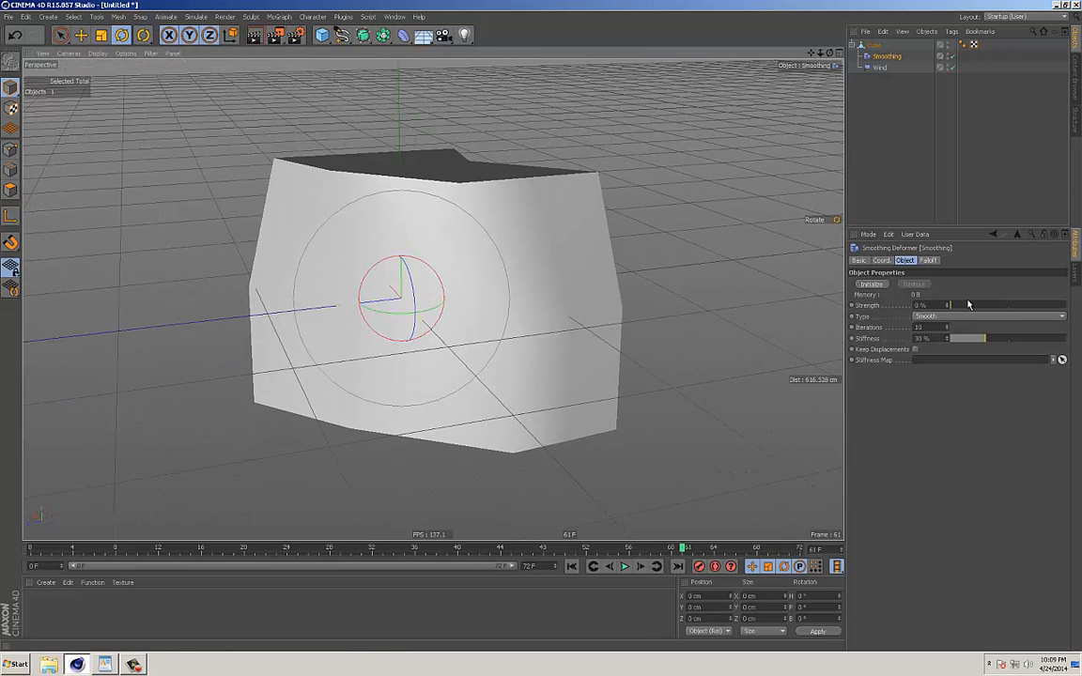
drag(963, 310, 874, 316)
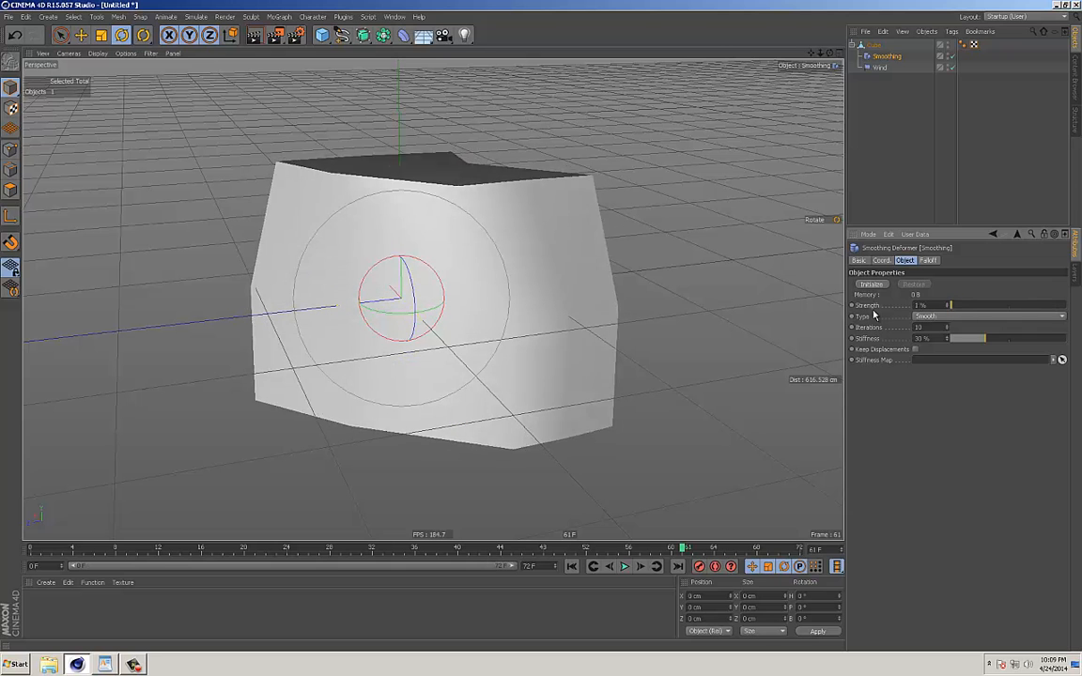
Delete the Smoothing and Wind deformers from the cube.
key(Delete)
click(886, 62)
key(Delete)
Add a Correction deformer as a child of the cube, look at its properties and delete it.
click(874, 45)
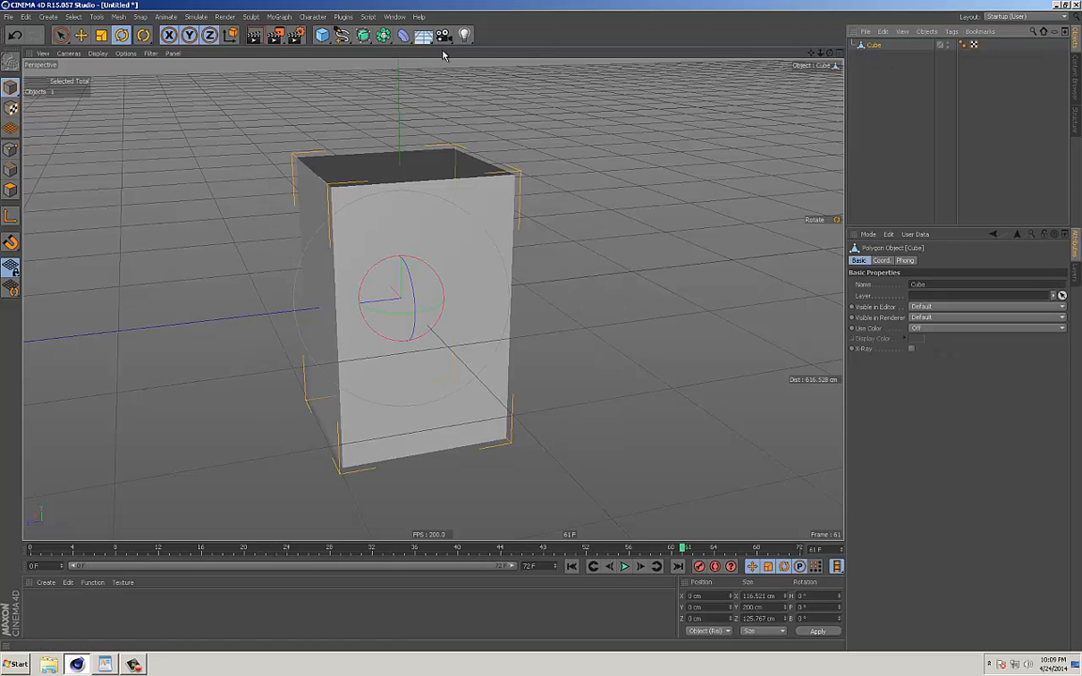
click(406, 37)
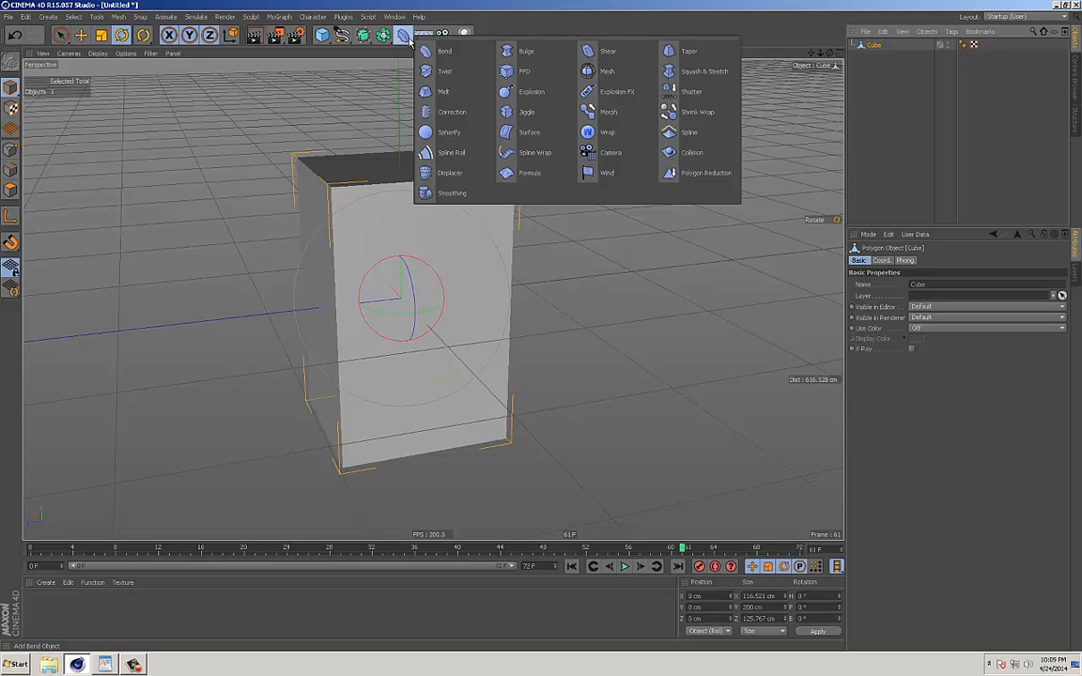
click(463, 110)
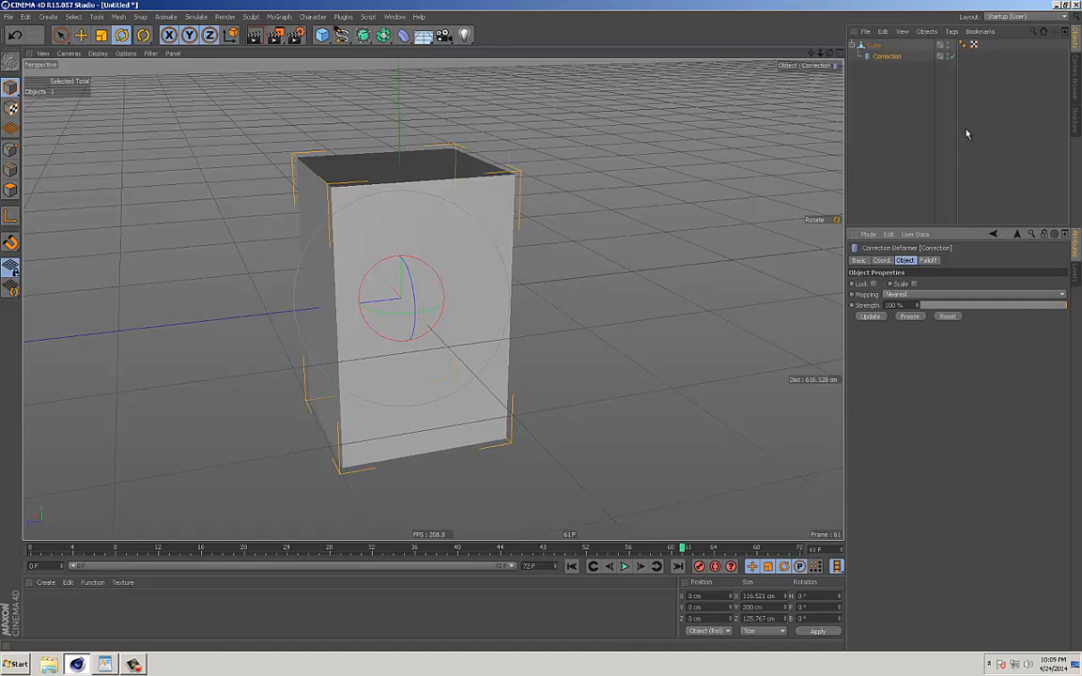
key(Delete)
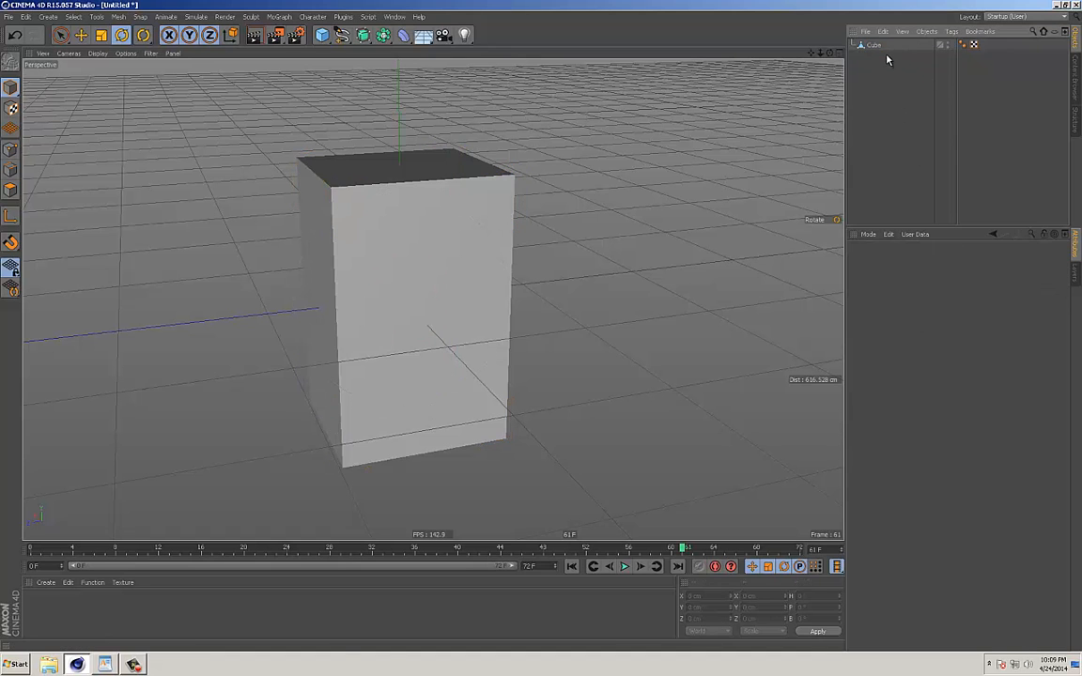
click(403, 35)
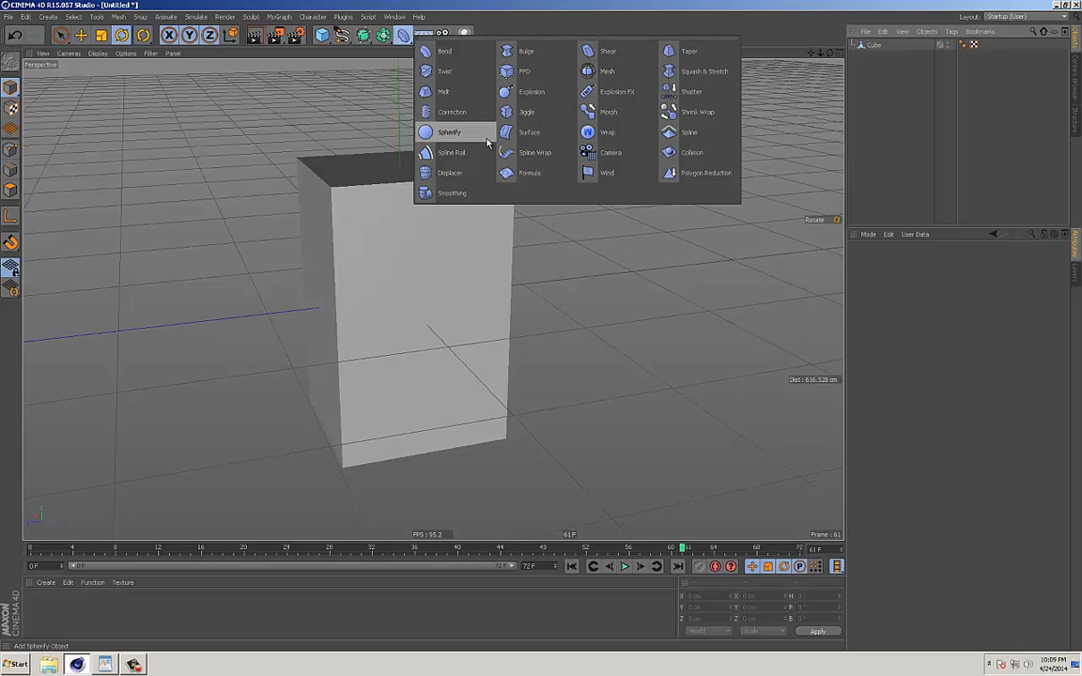
alt+drag(264, 135, 413, 232)
key(v)
alt+drag(640, 221, 477, 226)
key(e)
alt+drag(277, 160, 311, 85)
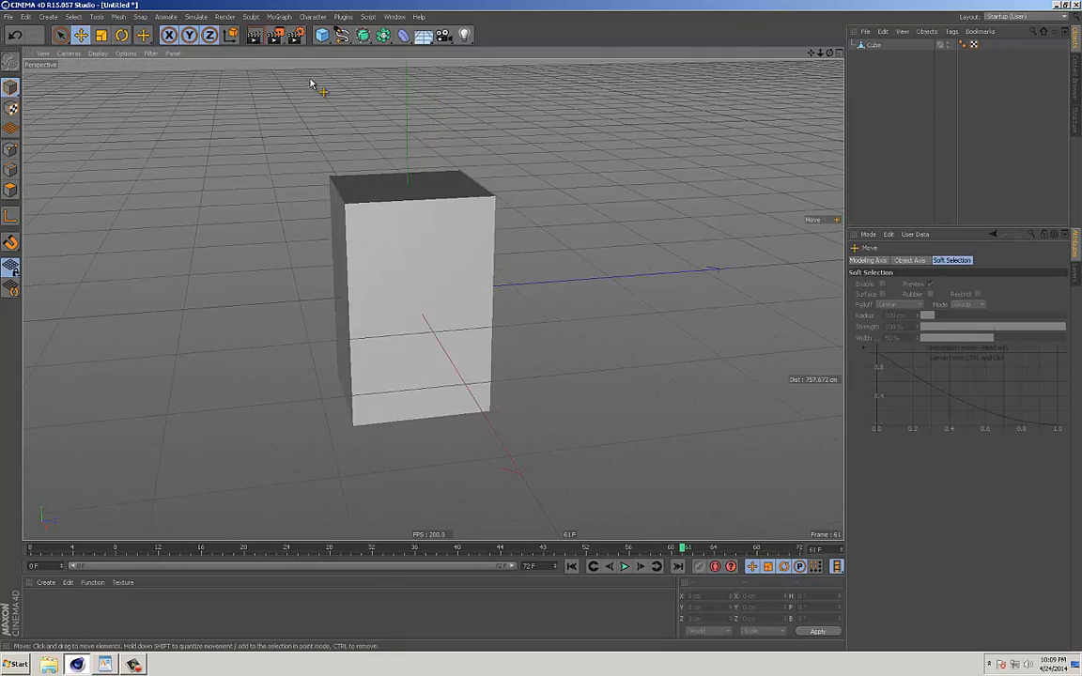
click(322, 36)
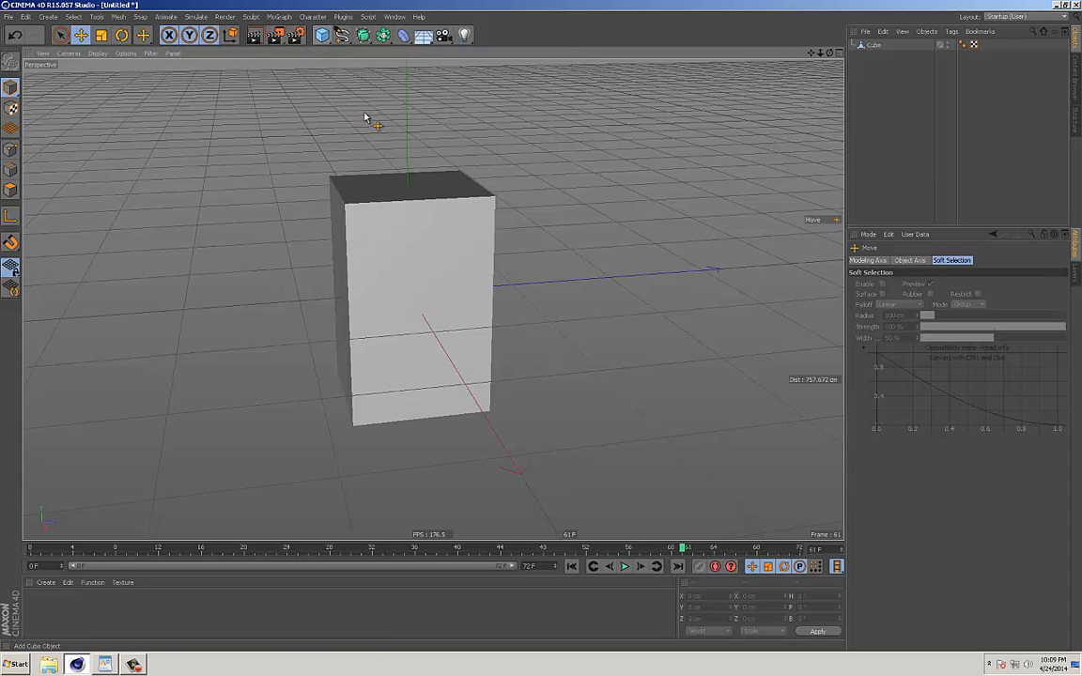
click(404, 37)
alt+drag(344, 132, 328, 103)
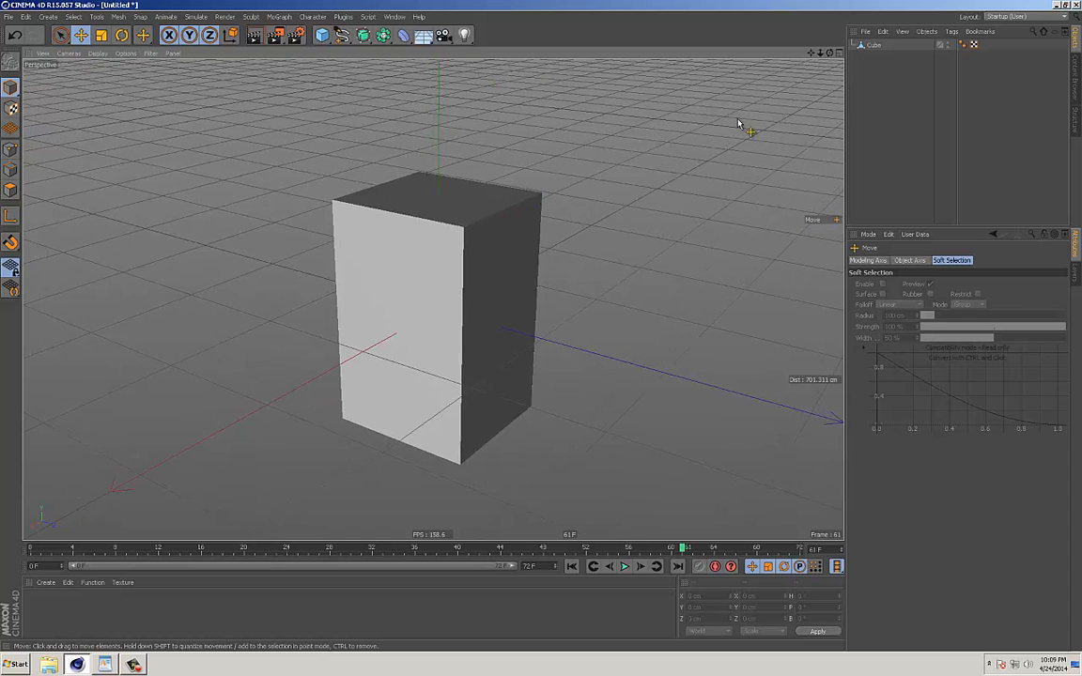